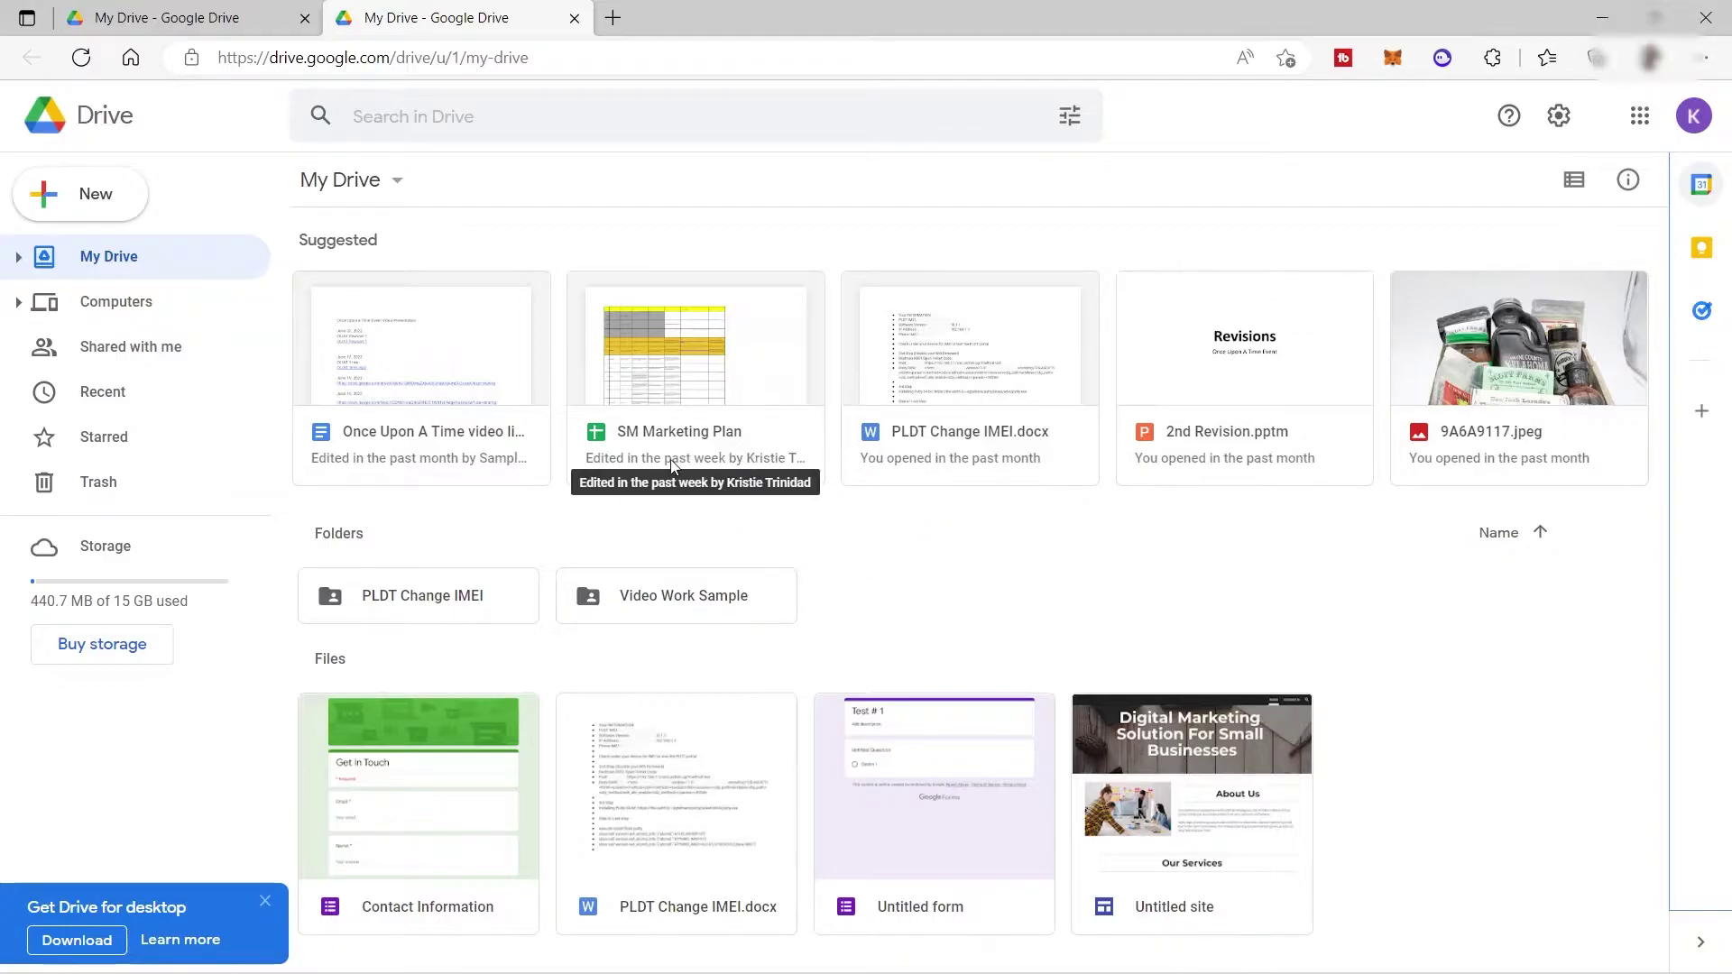
- Create a new blank Google Form from Drive
click(107, 208)
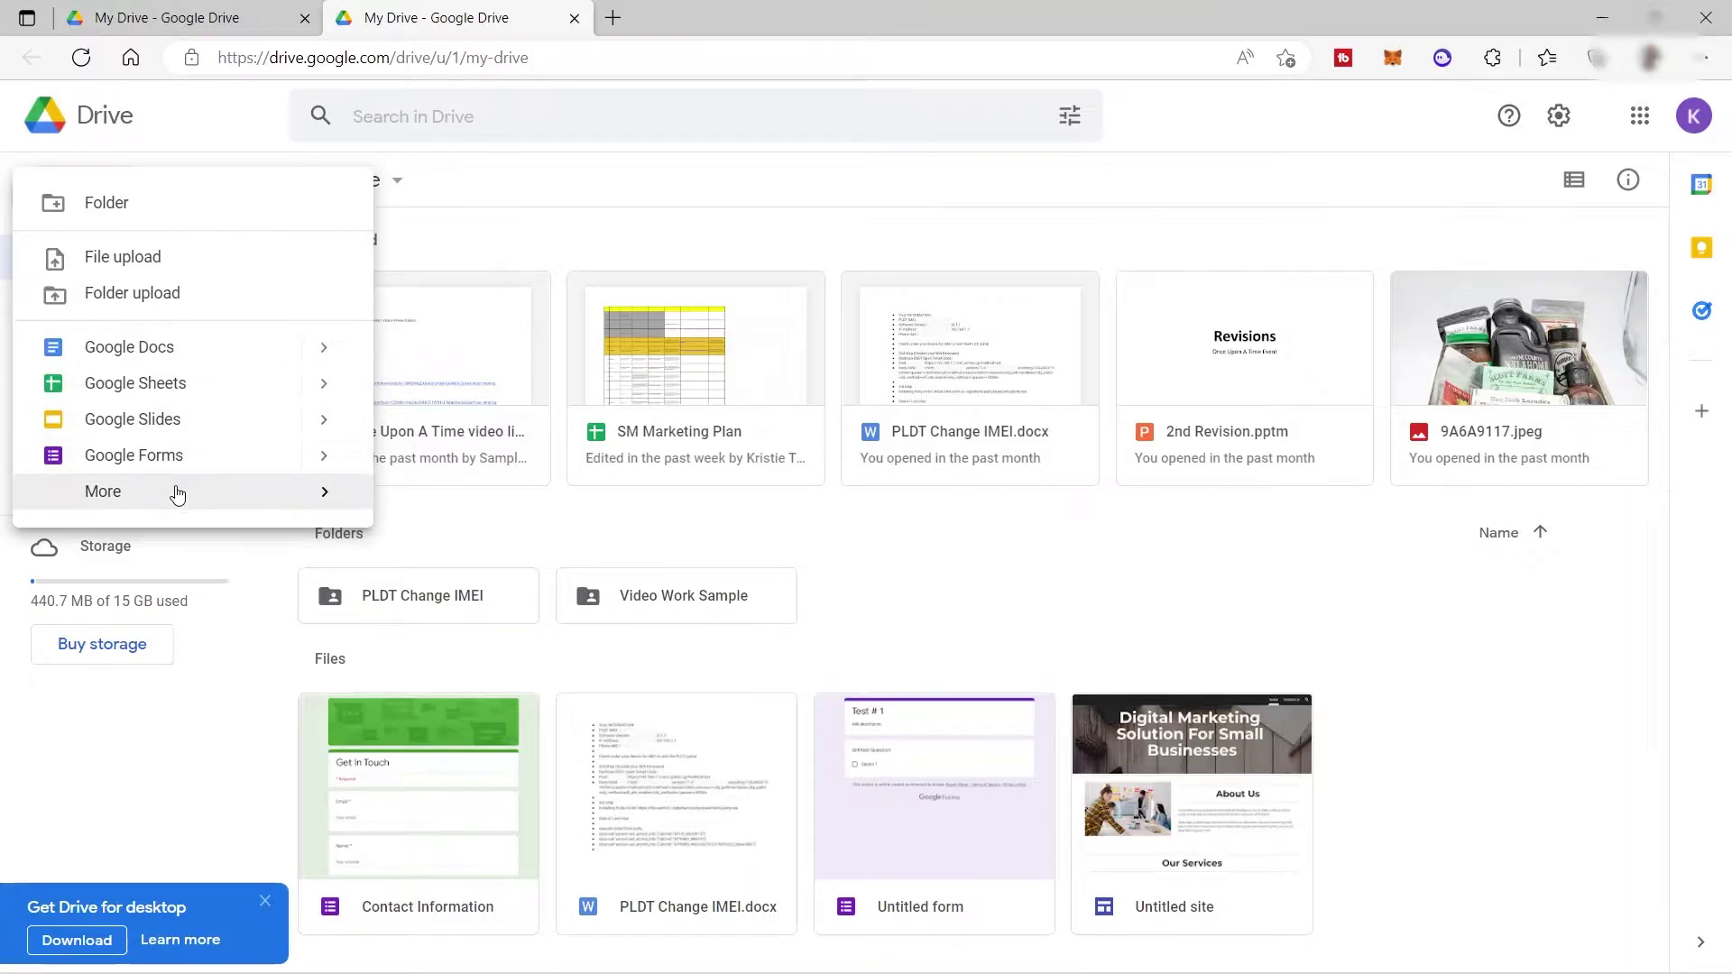
mouse_move(178, 494)
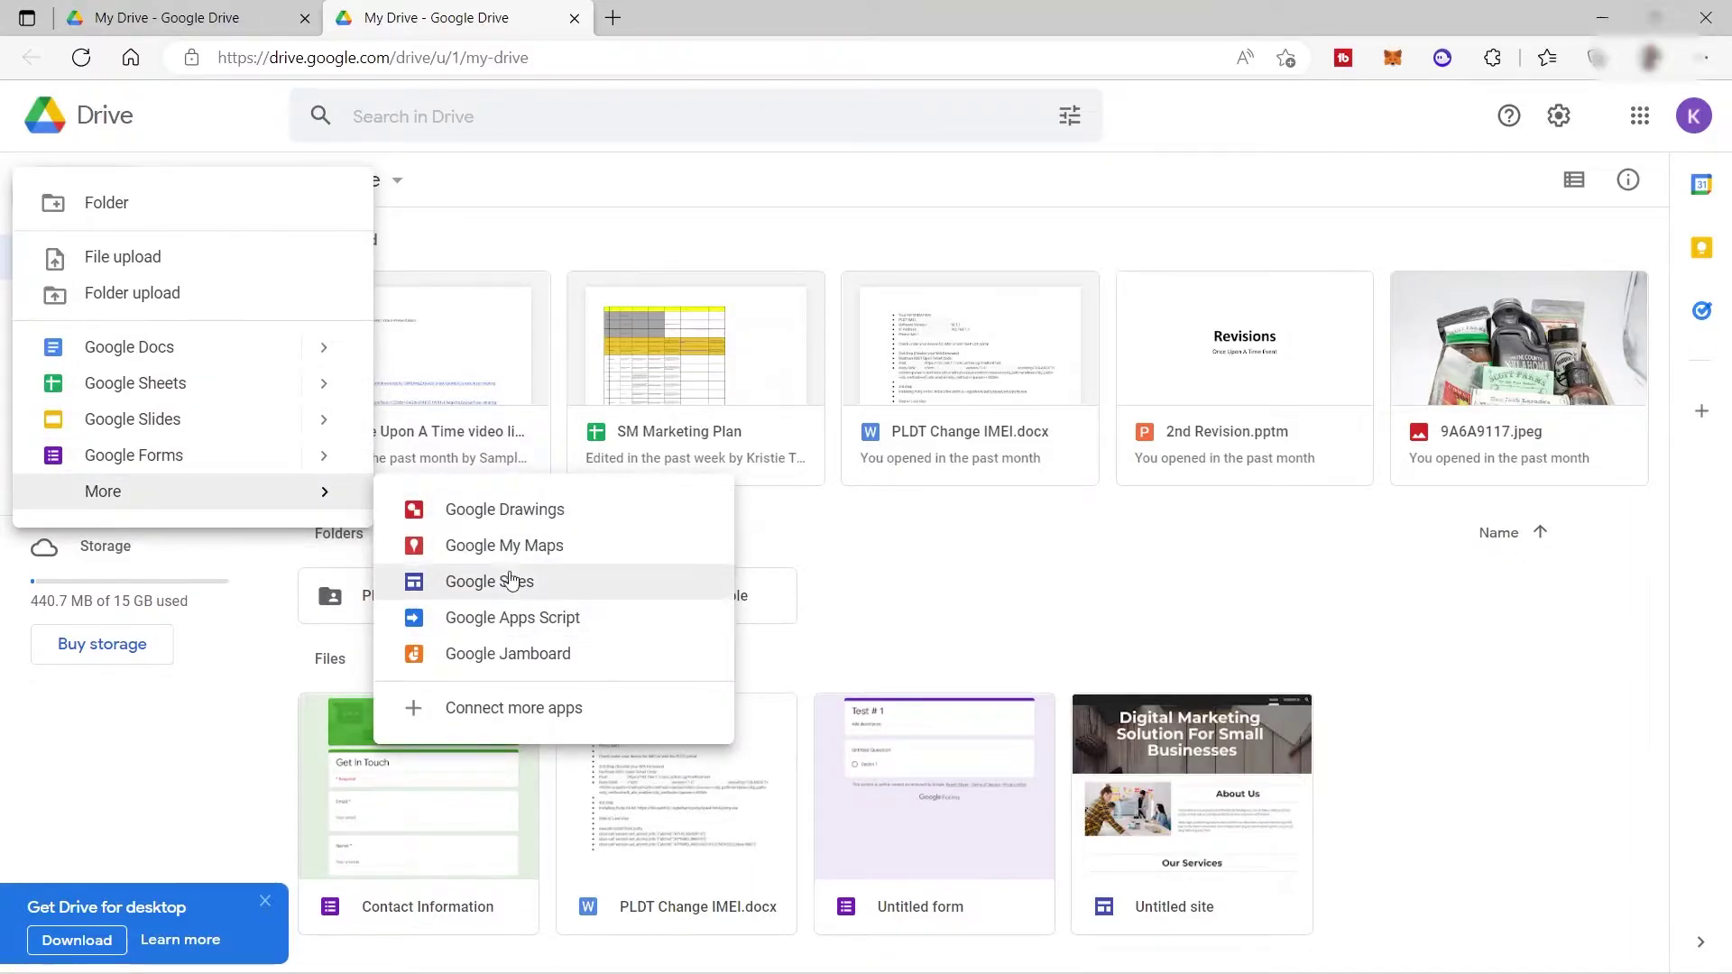
click(221, 459)
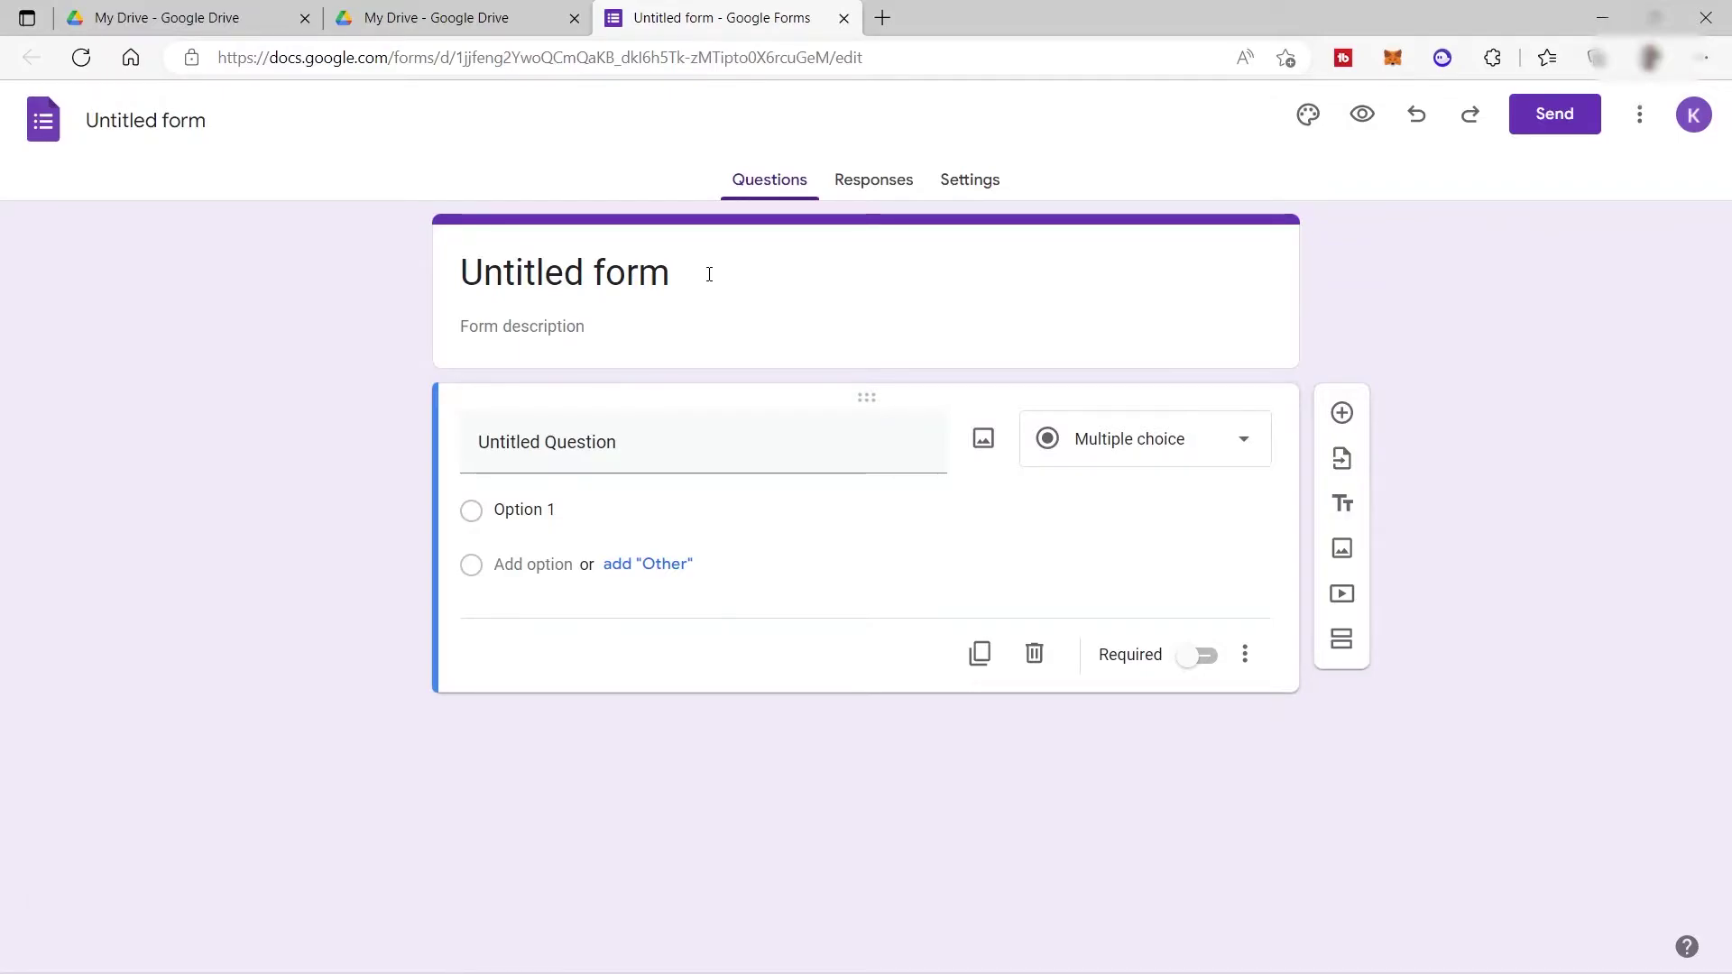
- Title the form "Freelancer Survey" with the description "Add your description", and add a blank question below the header
click(709, 274)
text(Freelancer Survey)
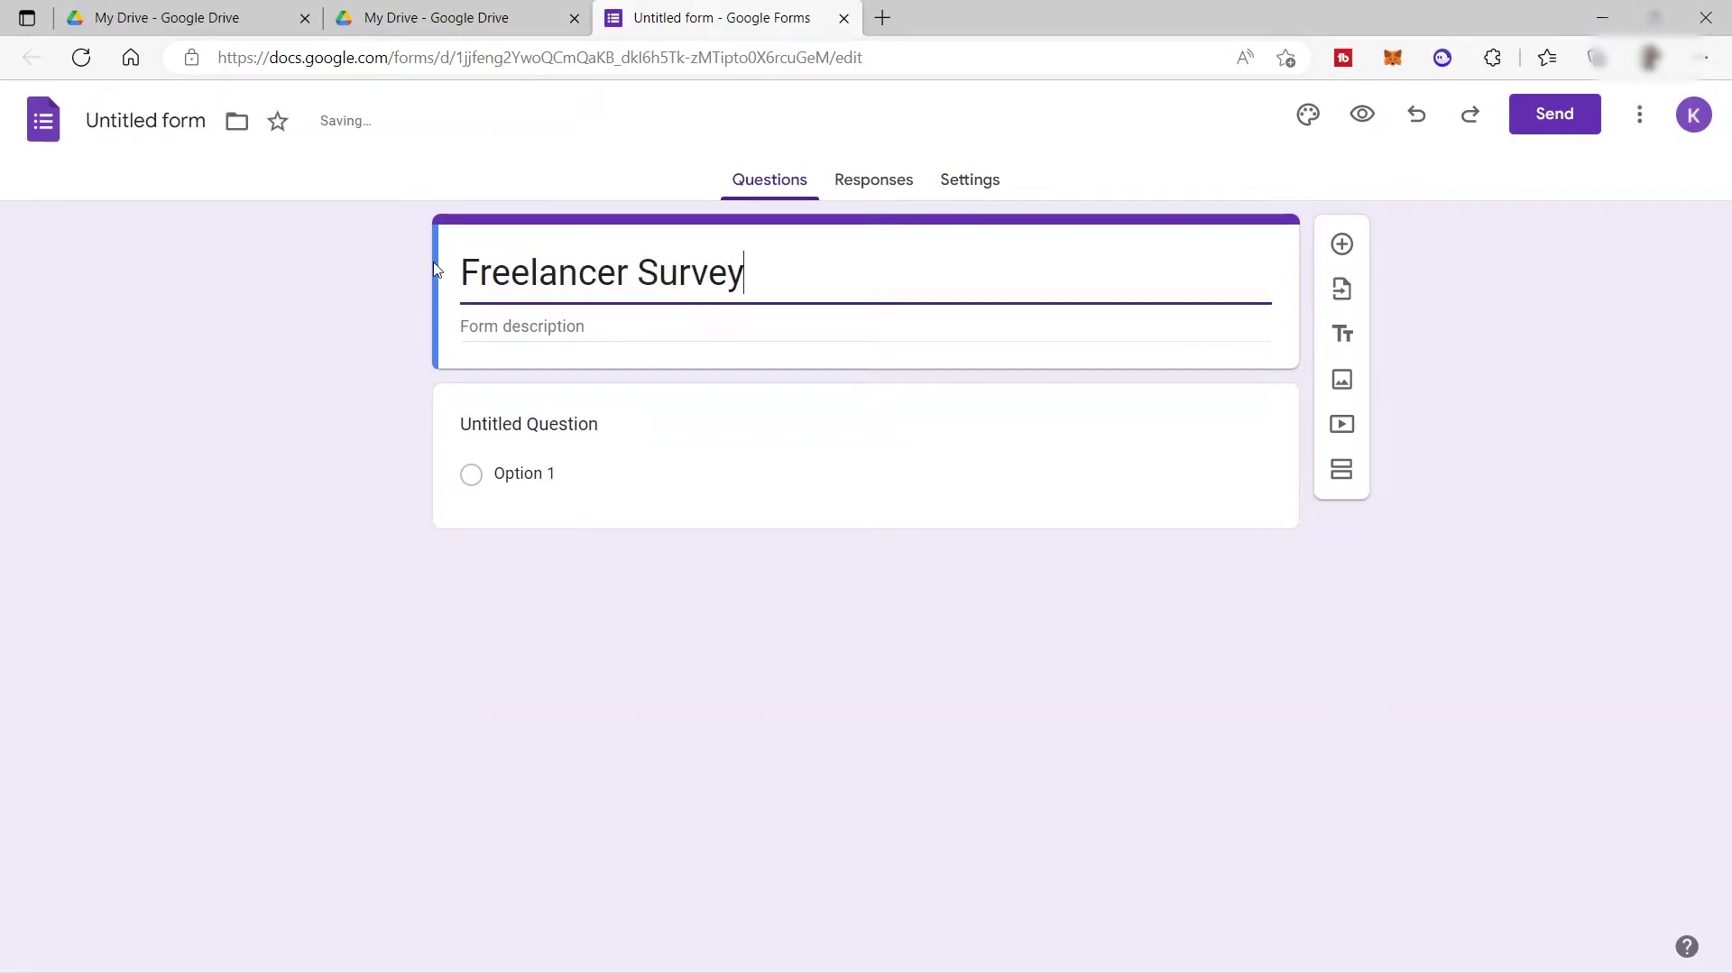
click(595, 328)
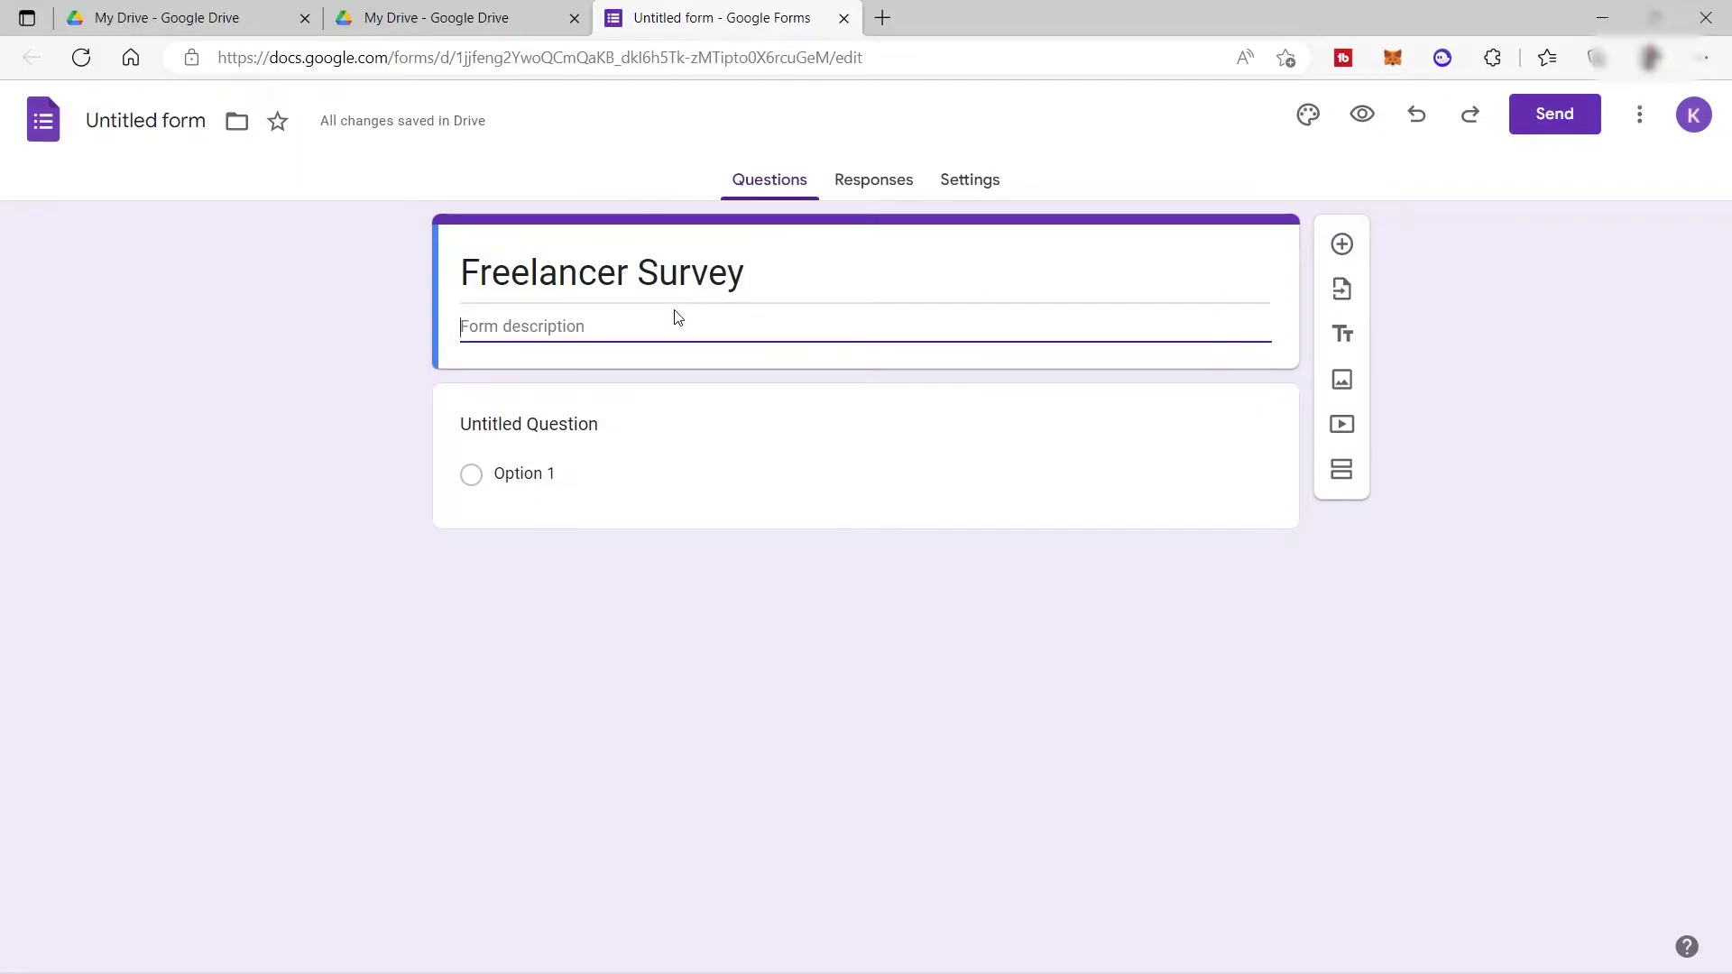
text(Add your description)
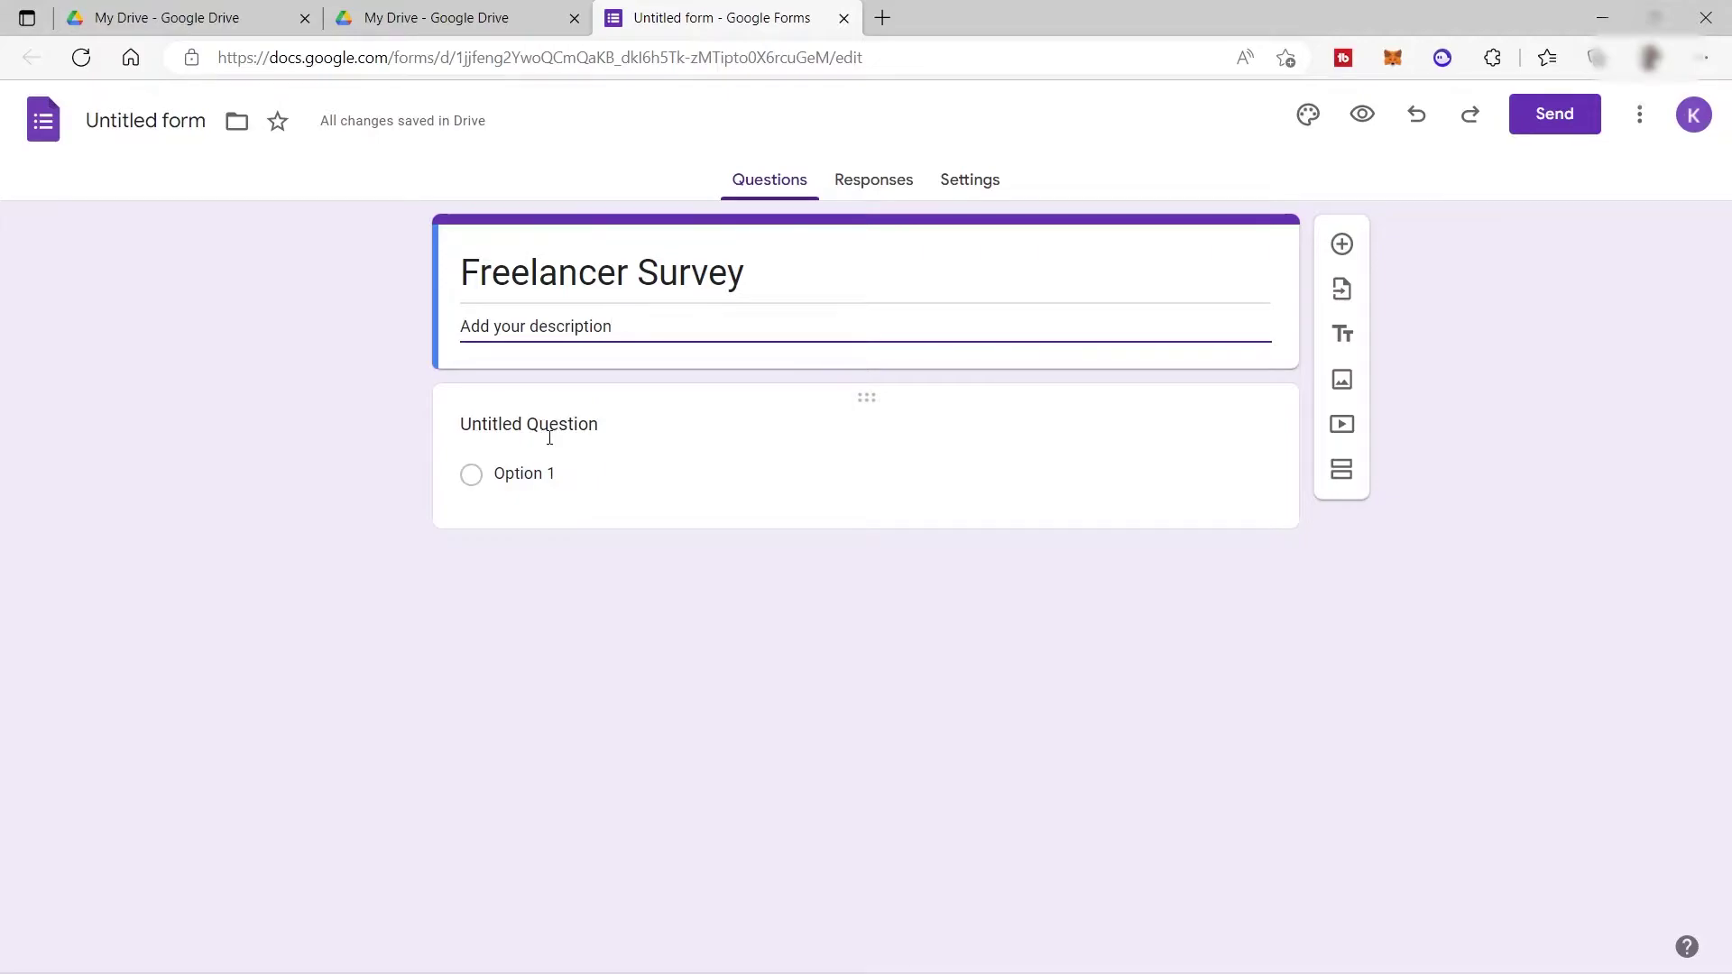
click(1341, 253)
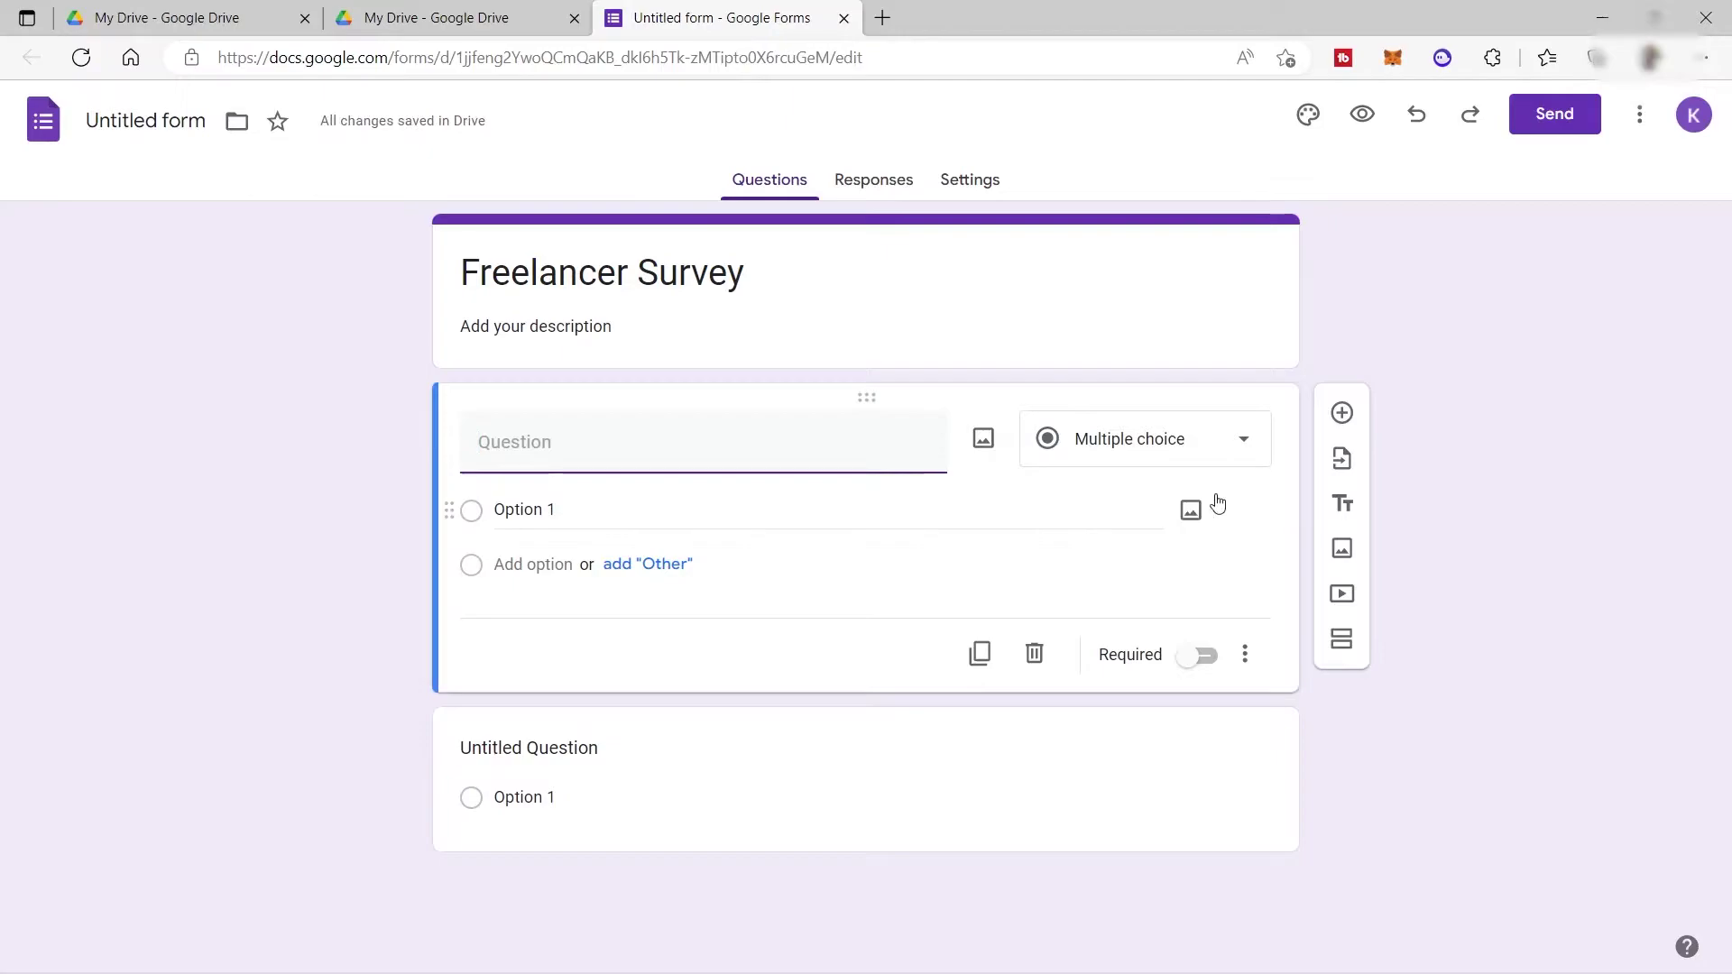
click(1347, 469)
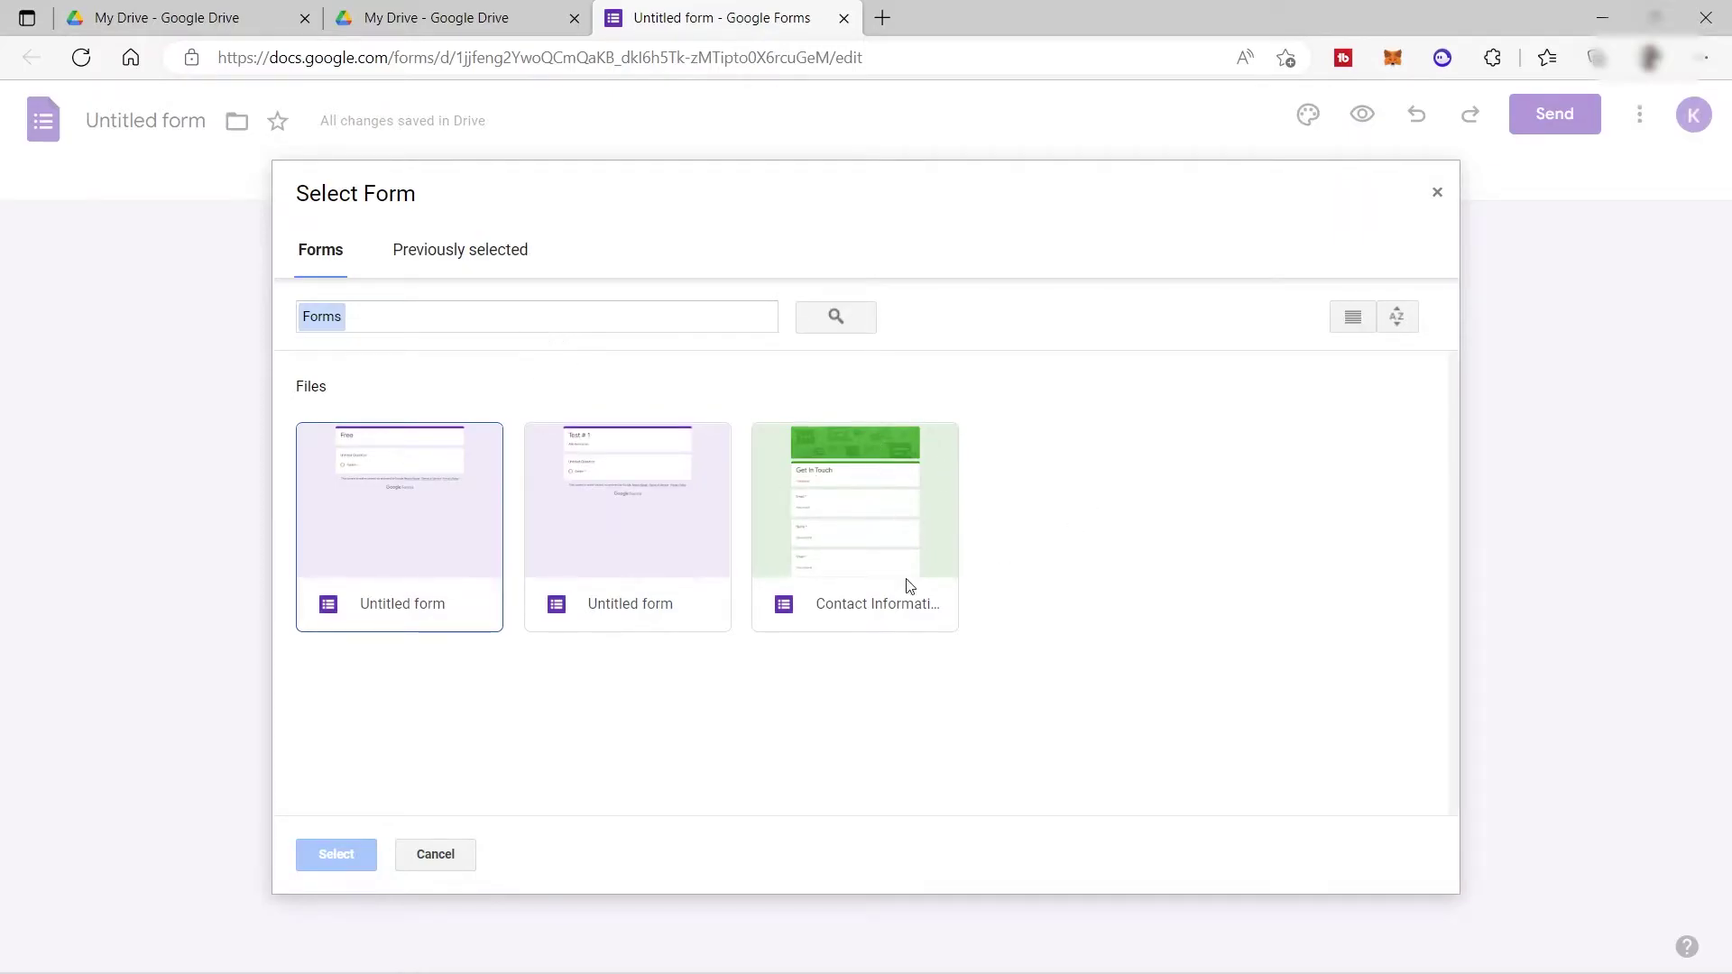
click(1438, 193)
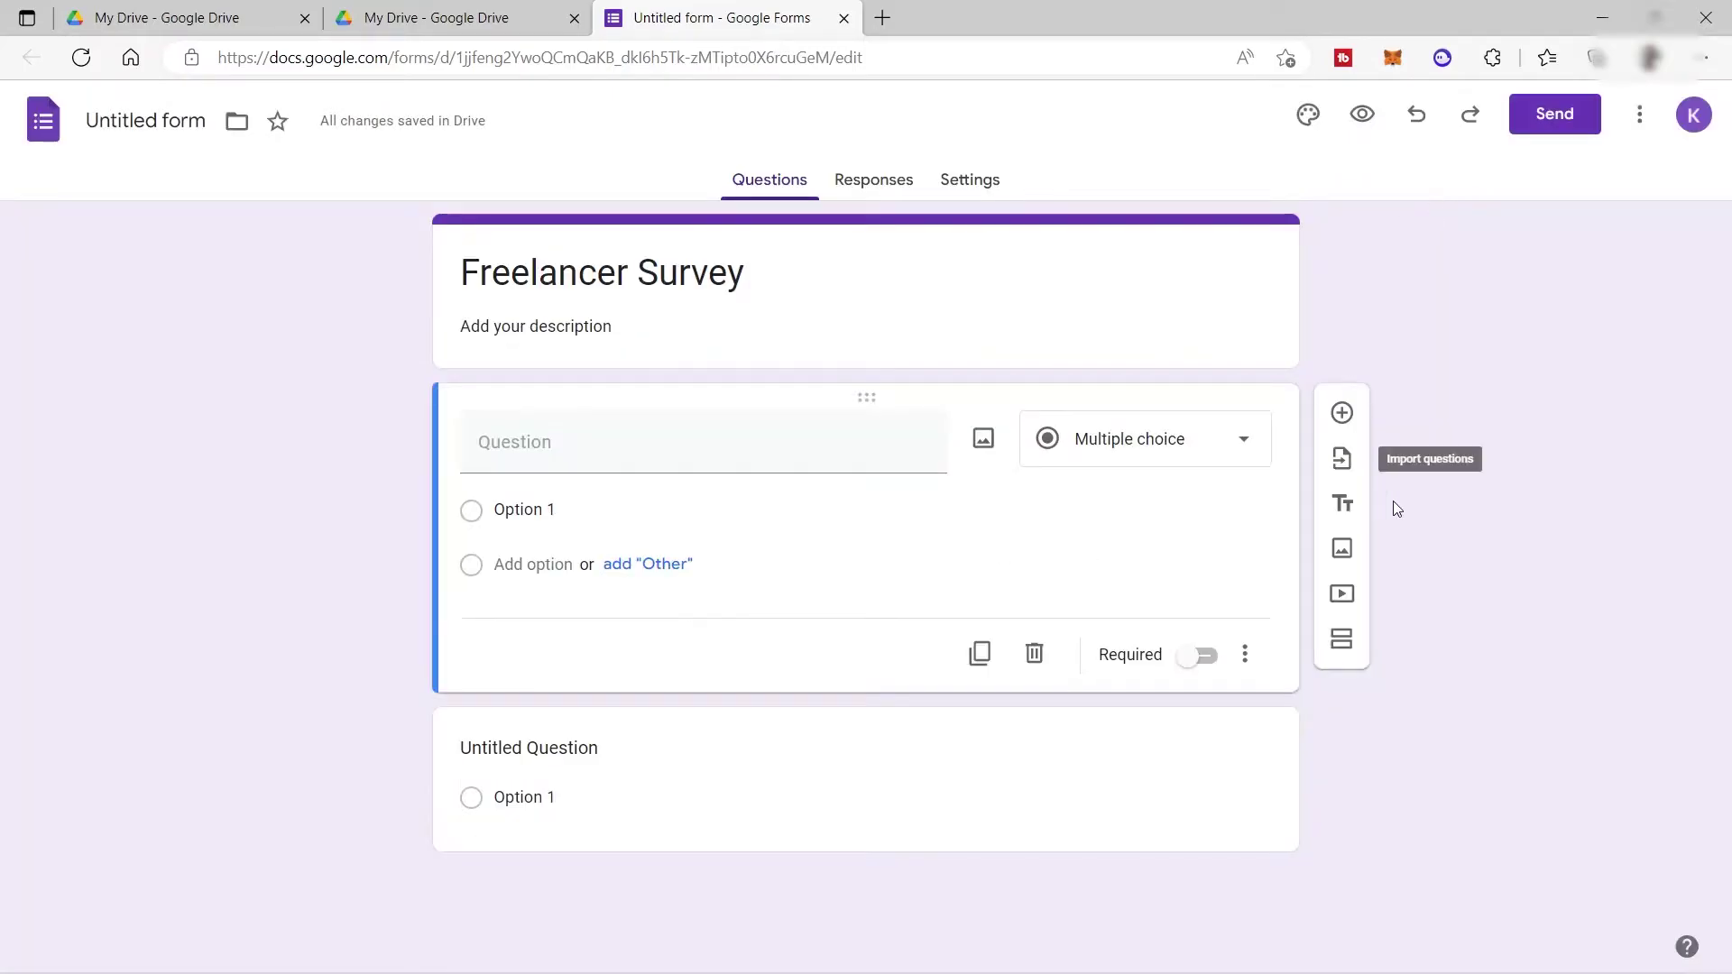
click(1344, 505)
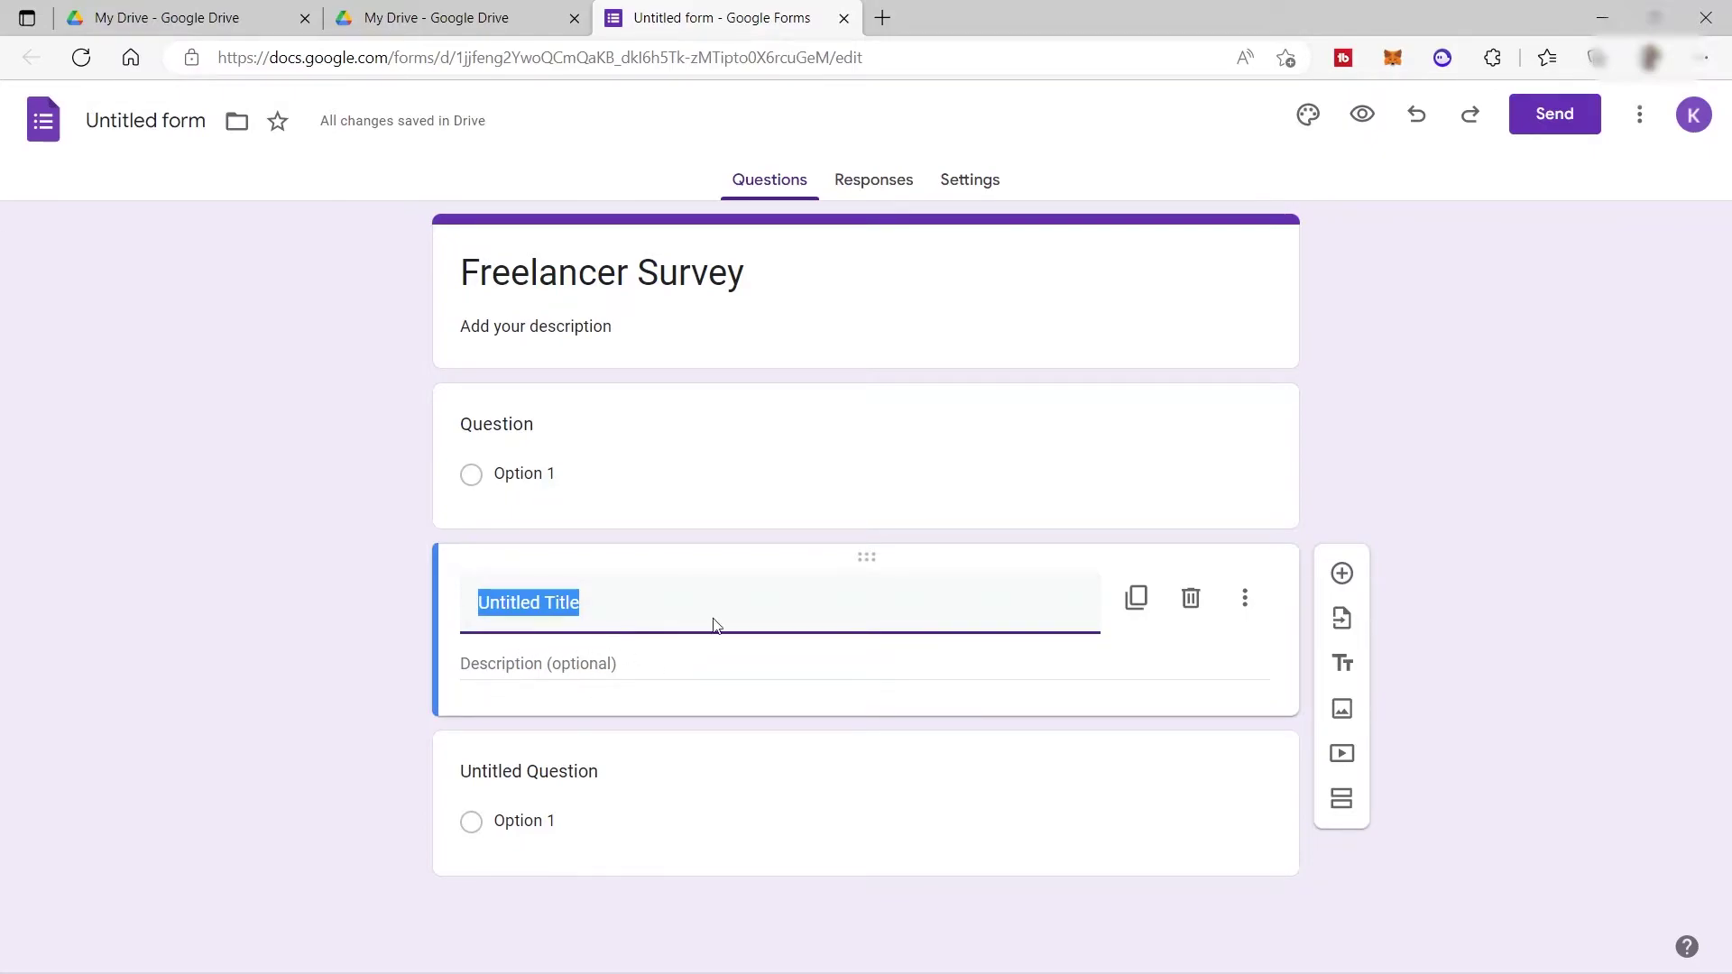
click(816, 441)
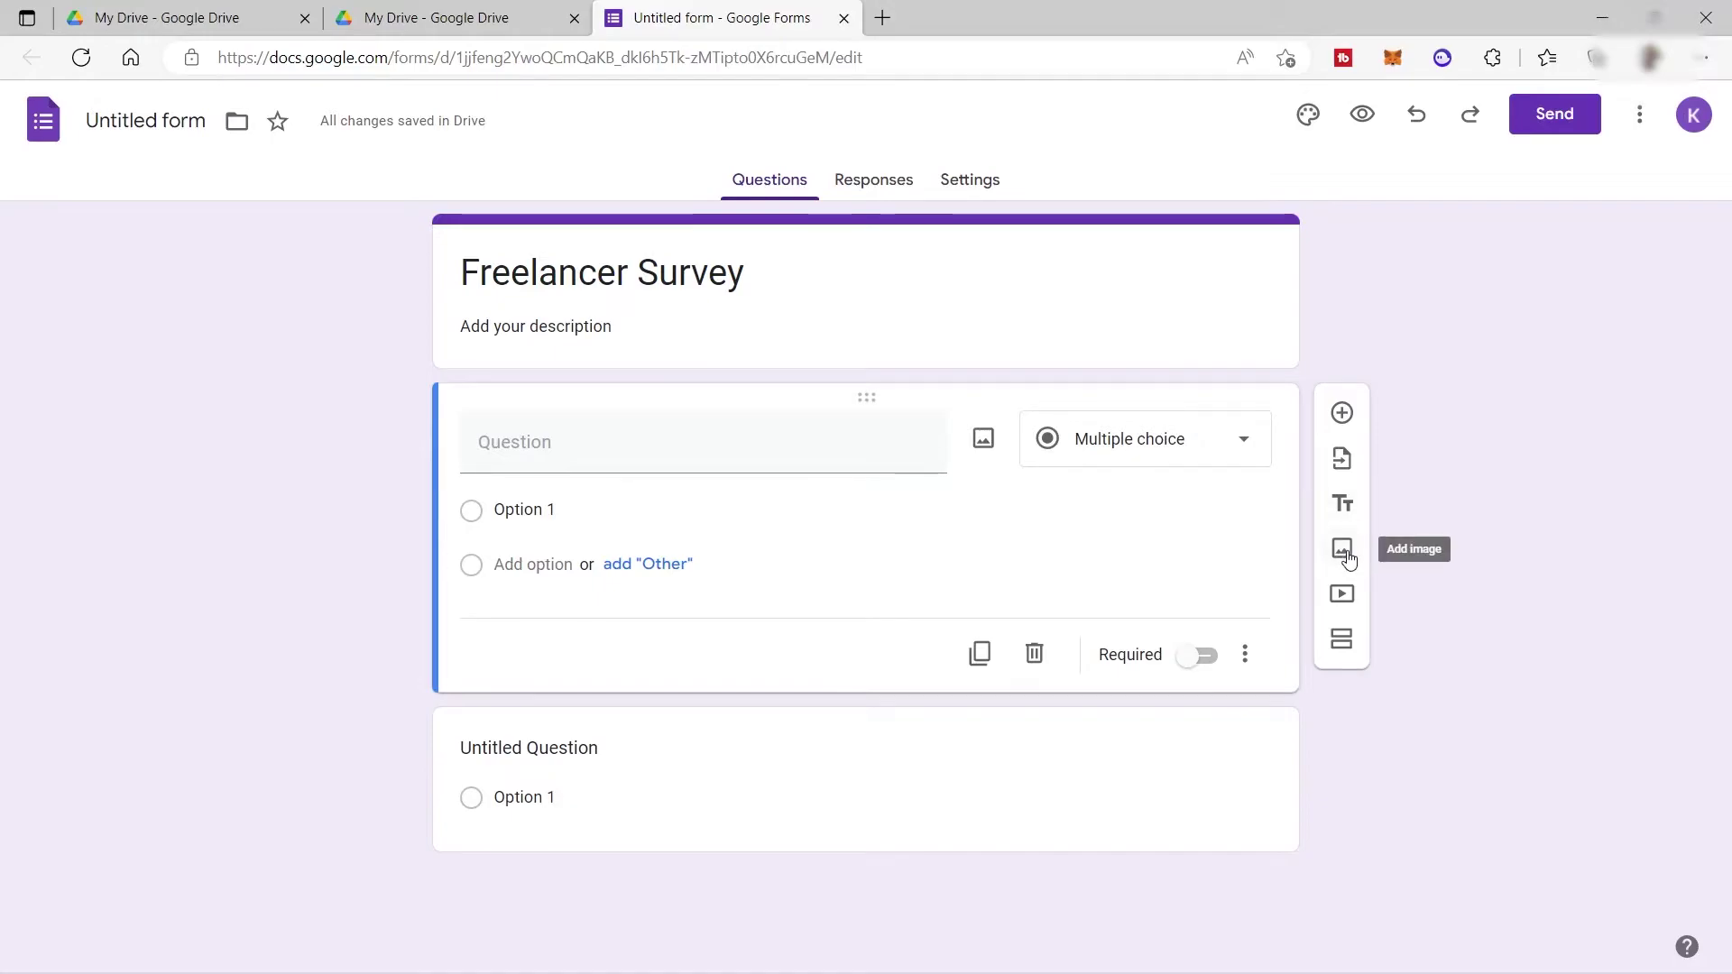
- Add a second section to the form after the first blank question
click(1342, 658)
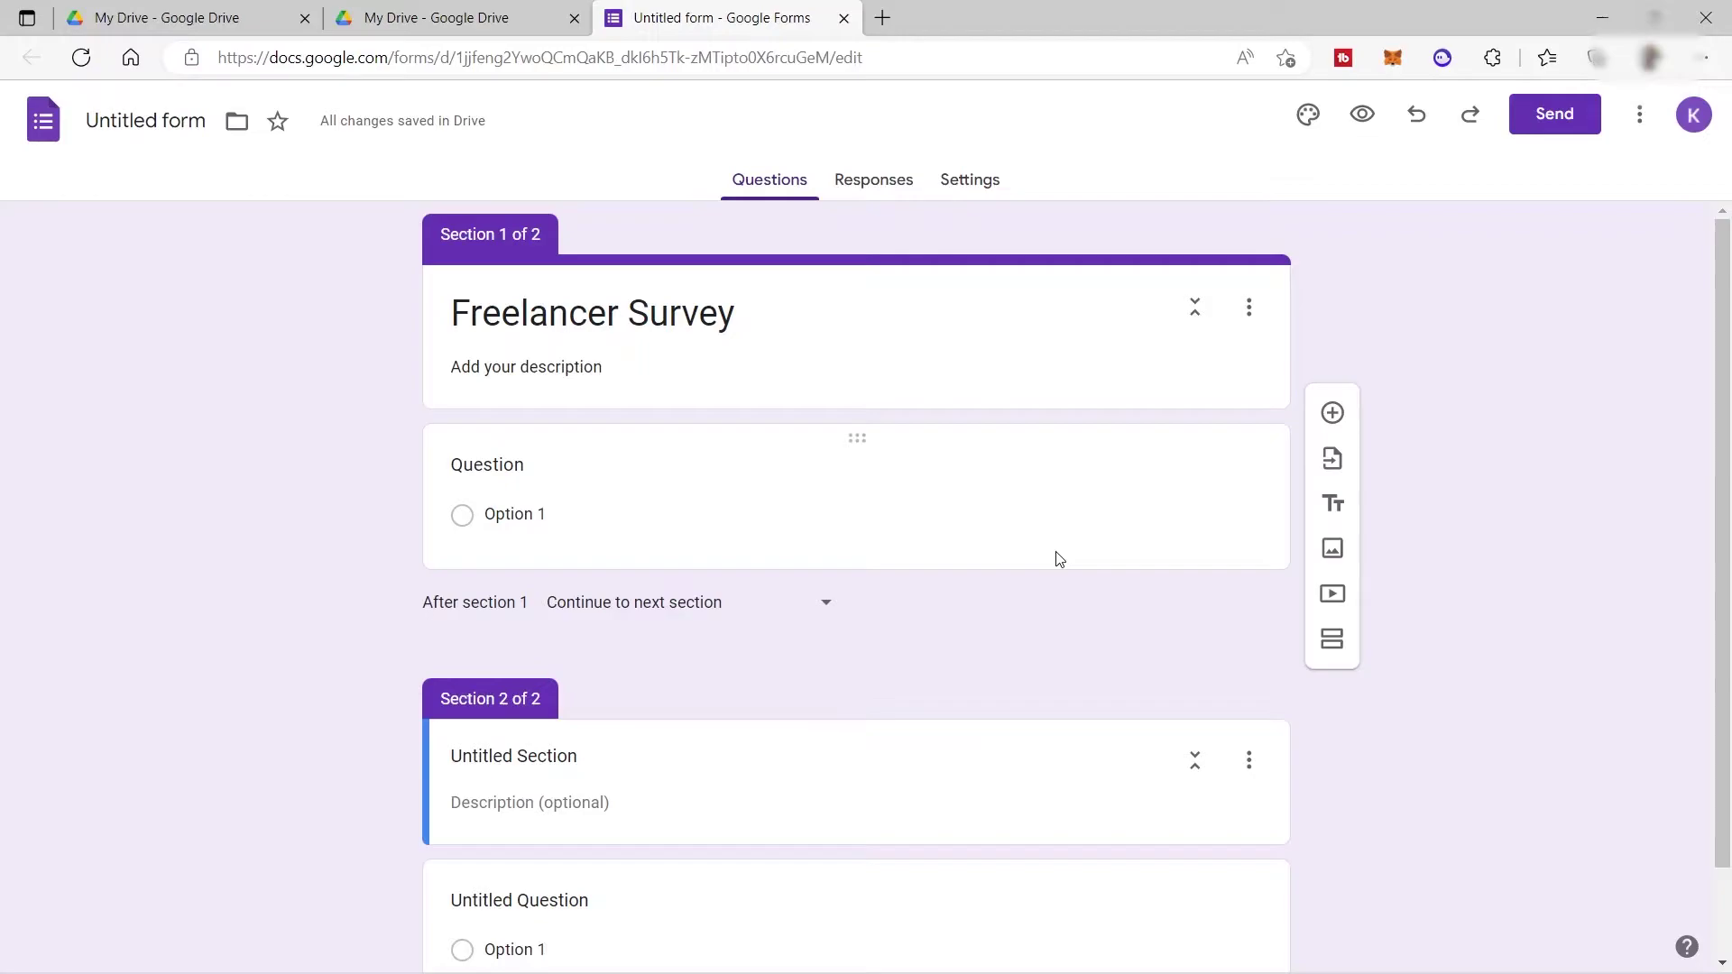
scroll(1210, 491, down, 1)
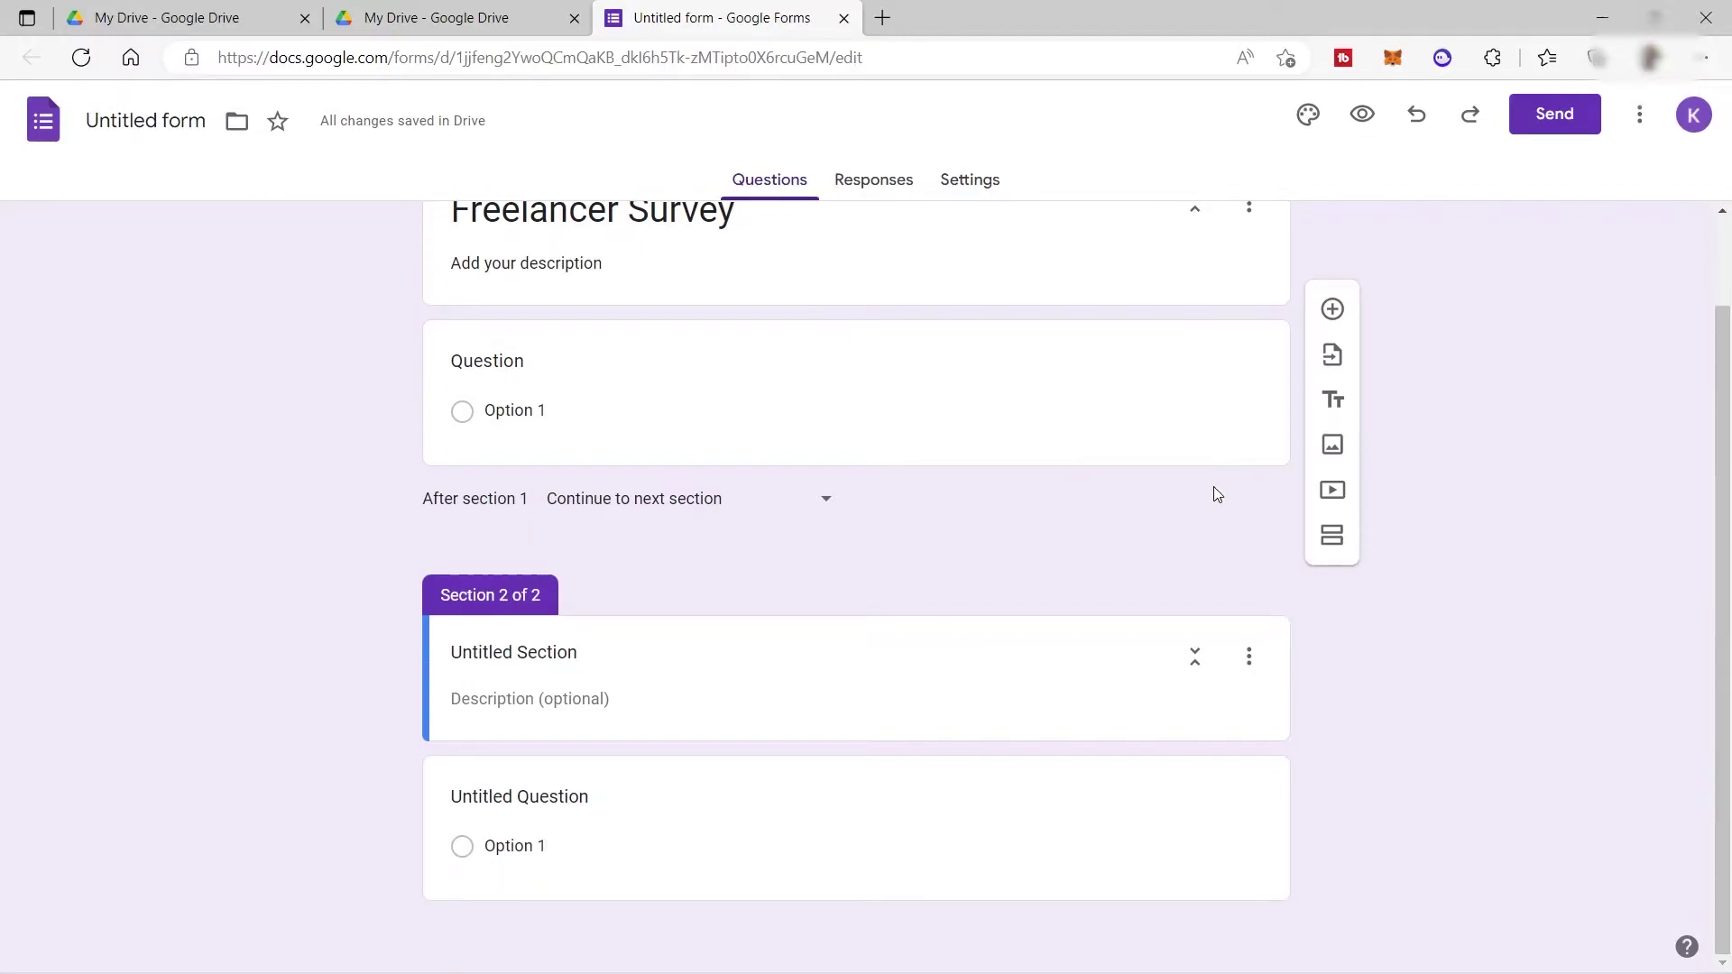
scroll(1214, 488, up, 1)
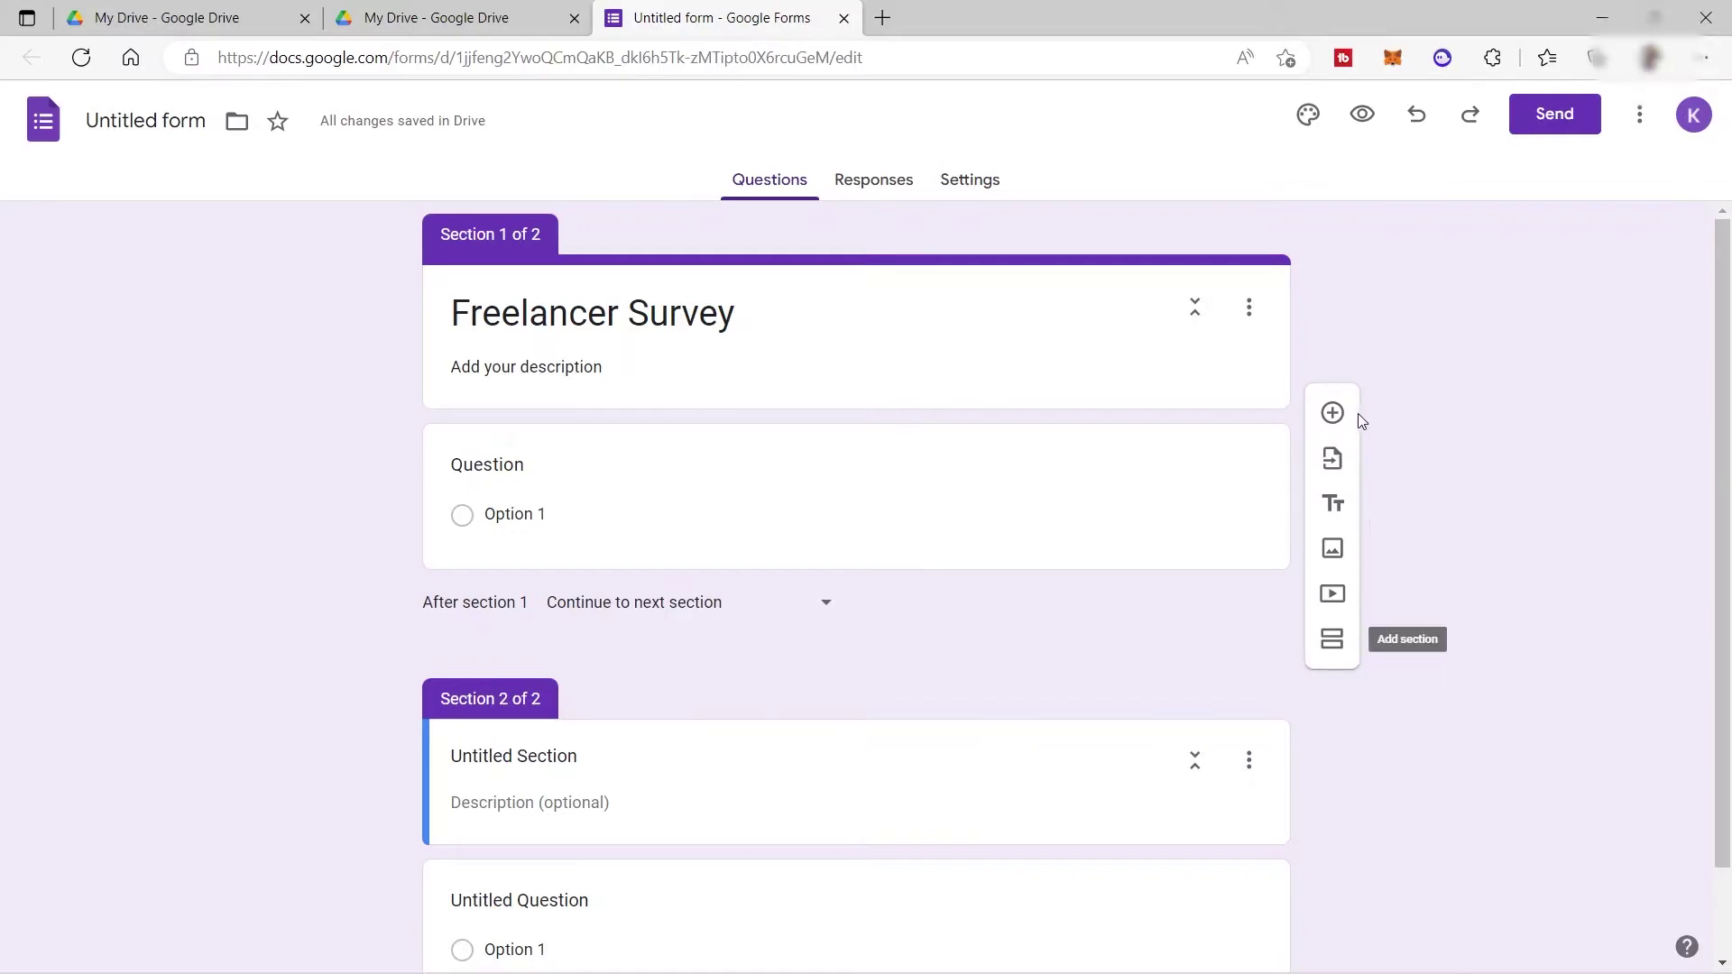
- Word the blank question in section 1 as "What is your name?"
click(517, 469)
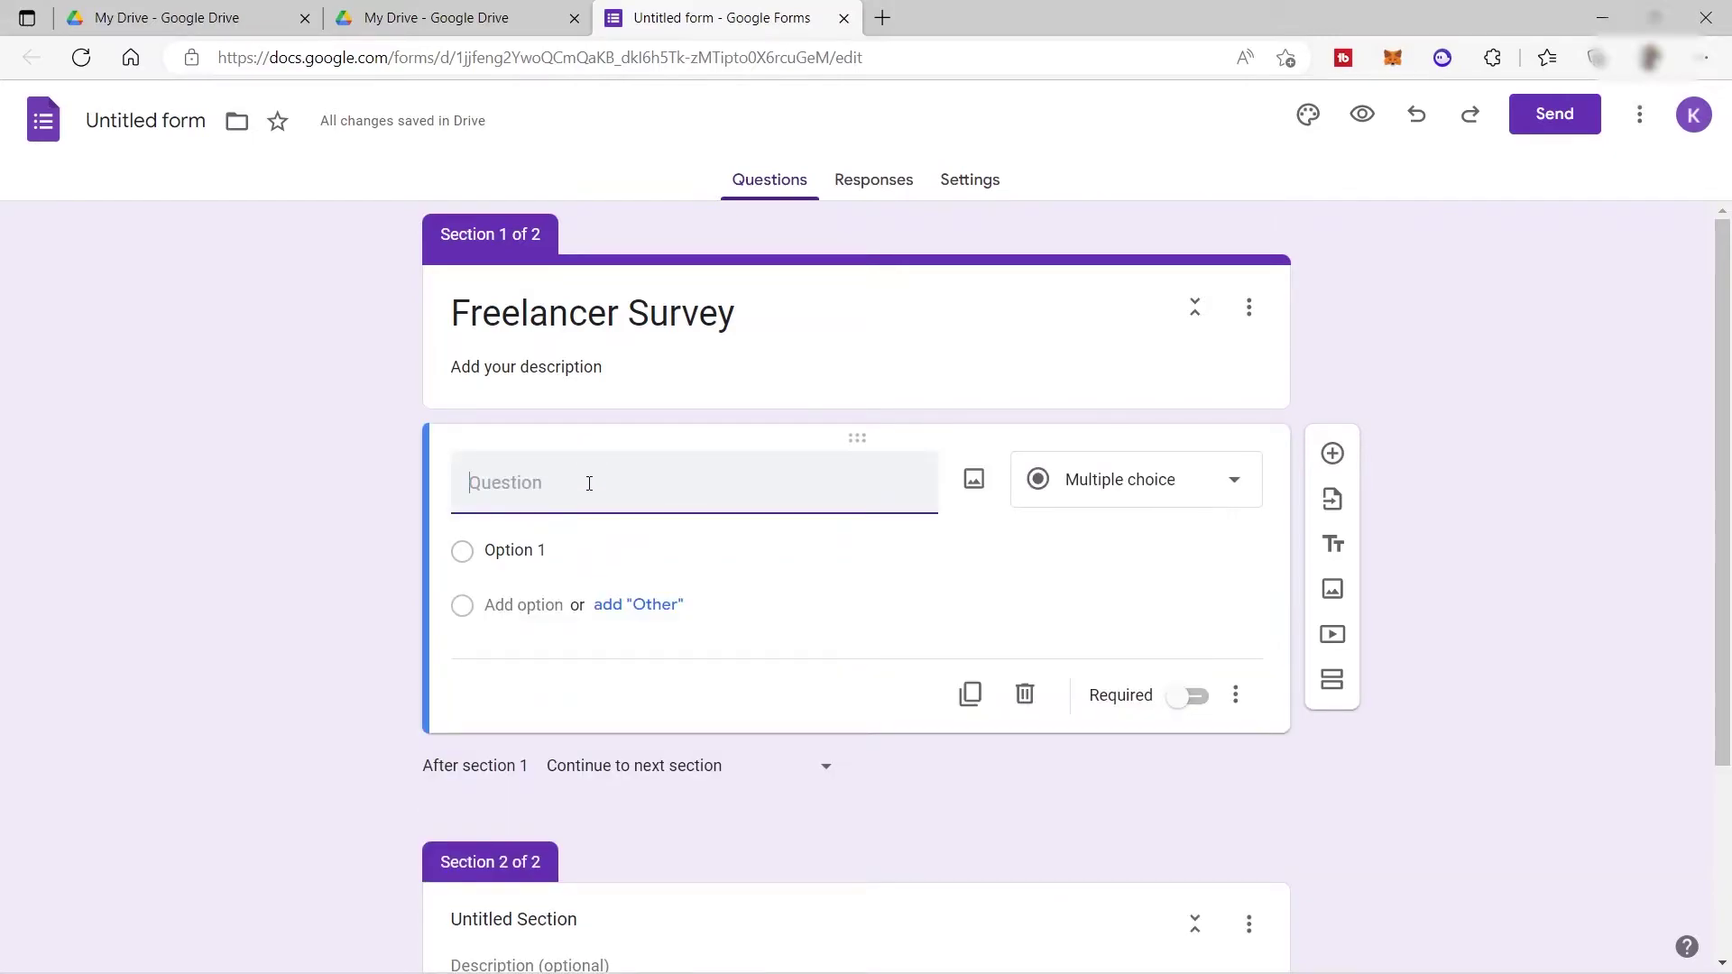
text(Whai)
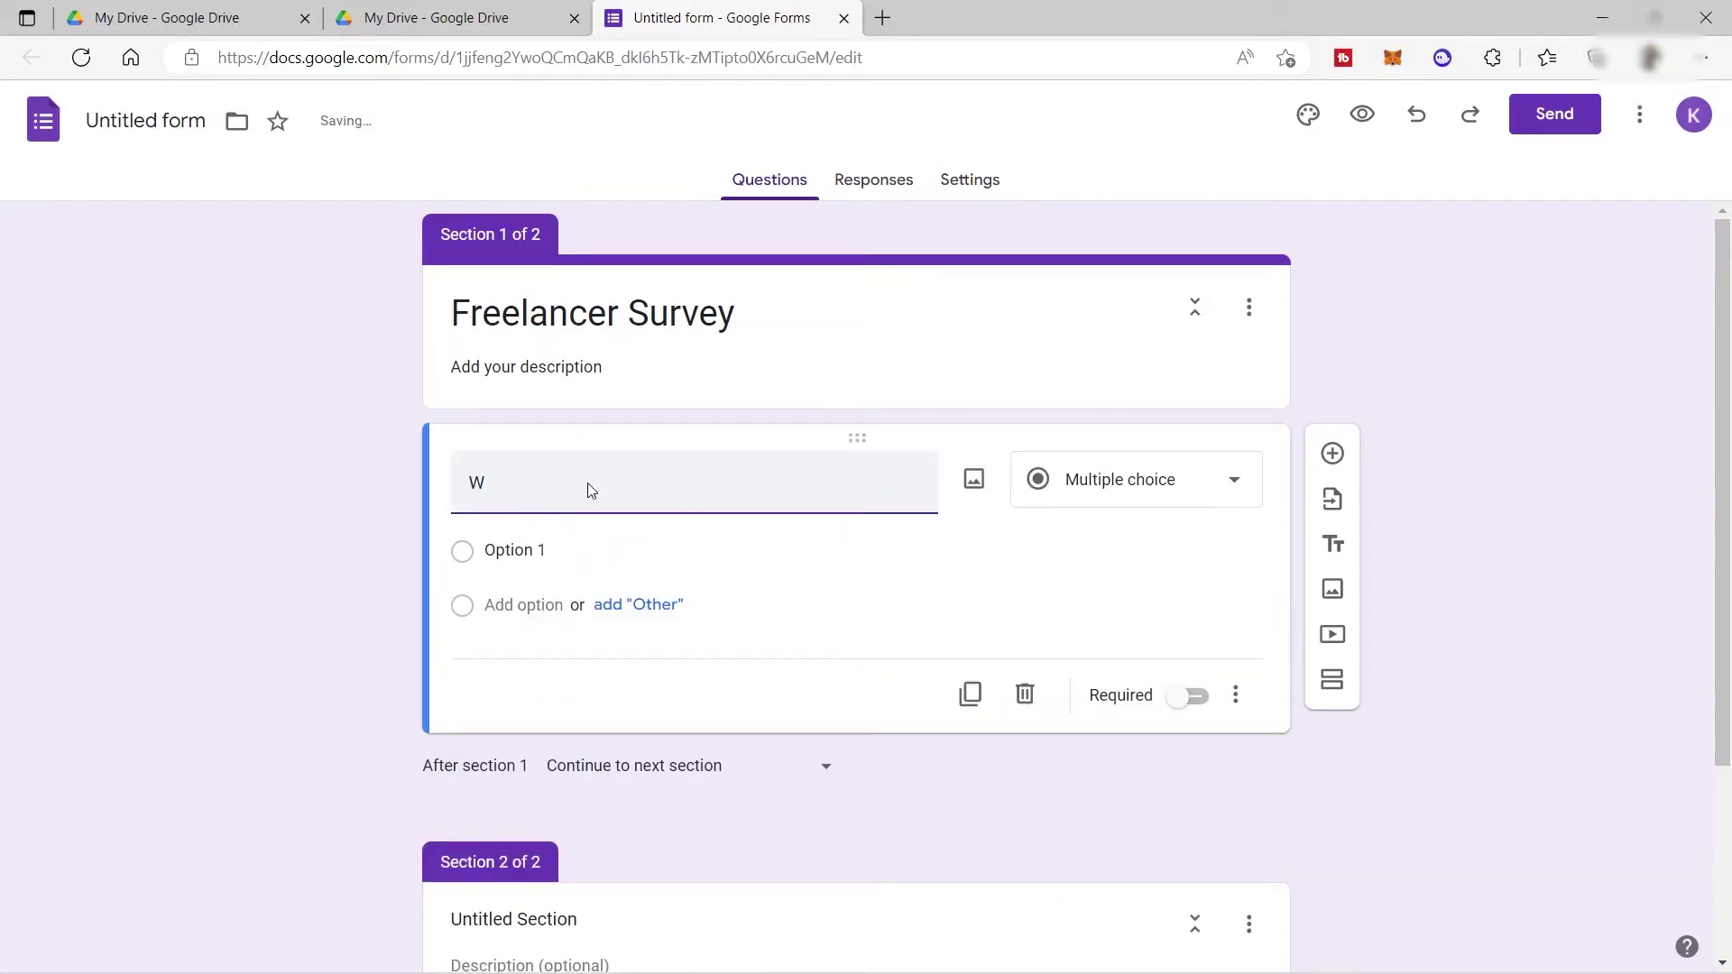
key(BackSpace)
key(BackSpace)
text(t is your name?)
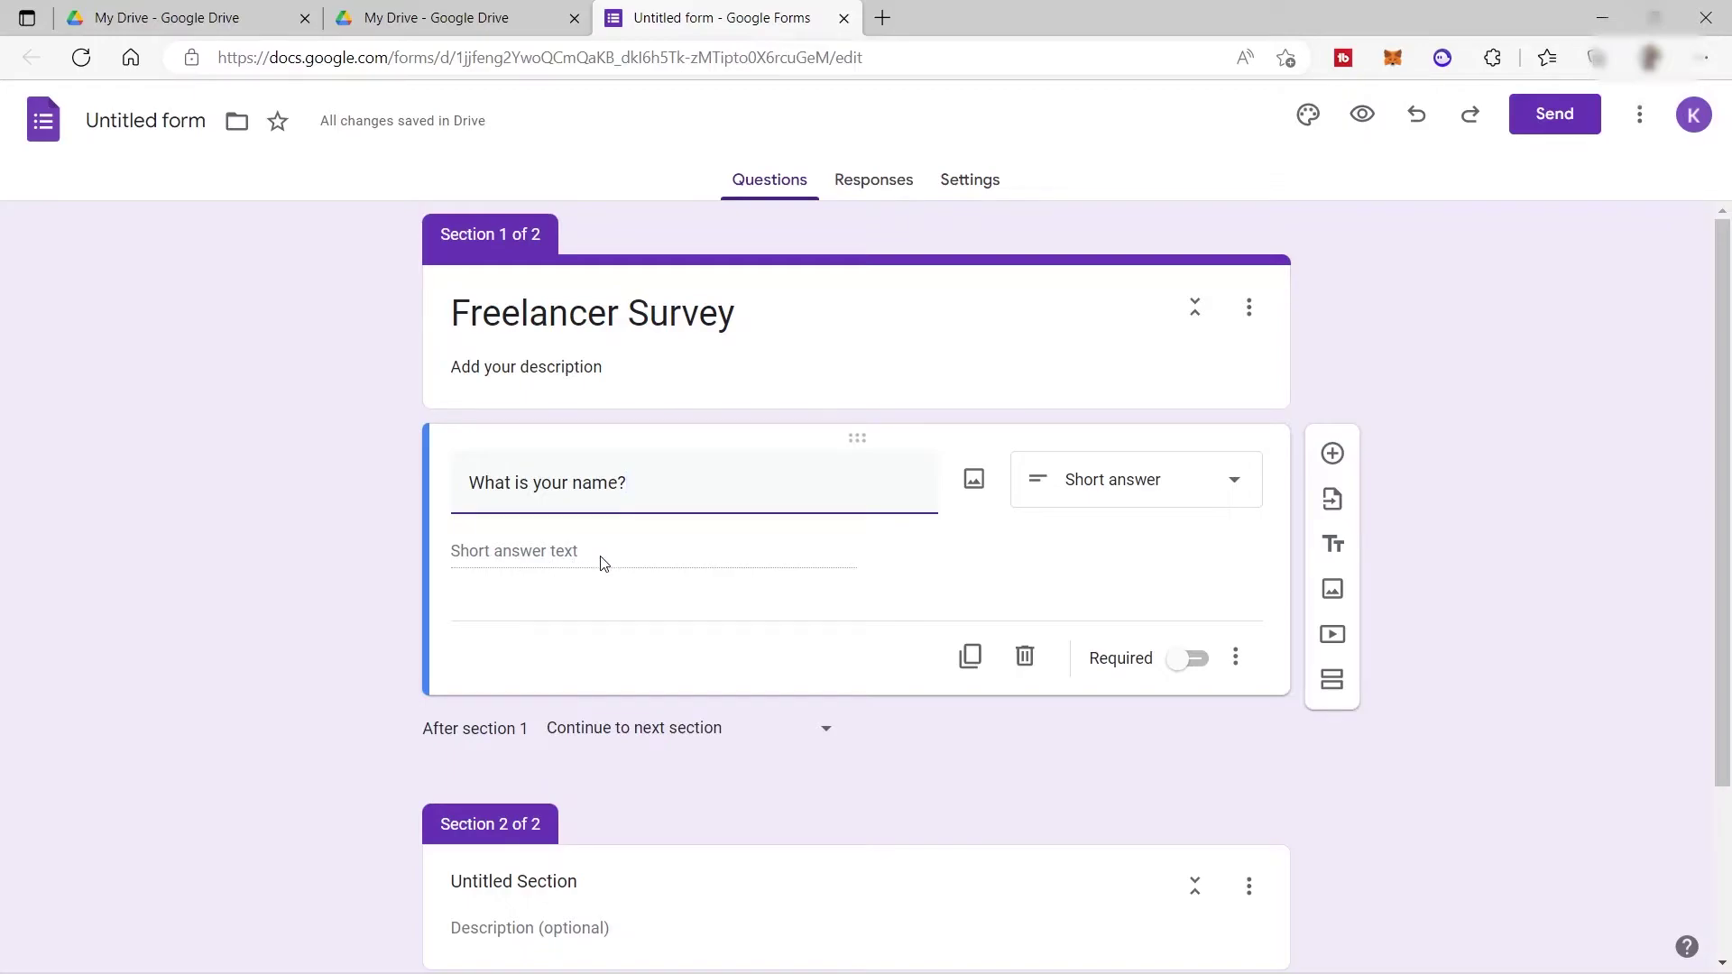
- Set the name question's answer type to Short answer and make the question required
click(1230, 487)
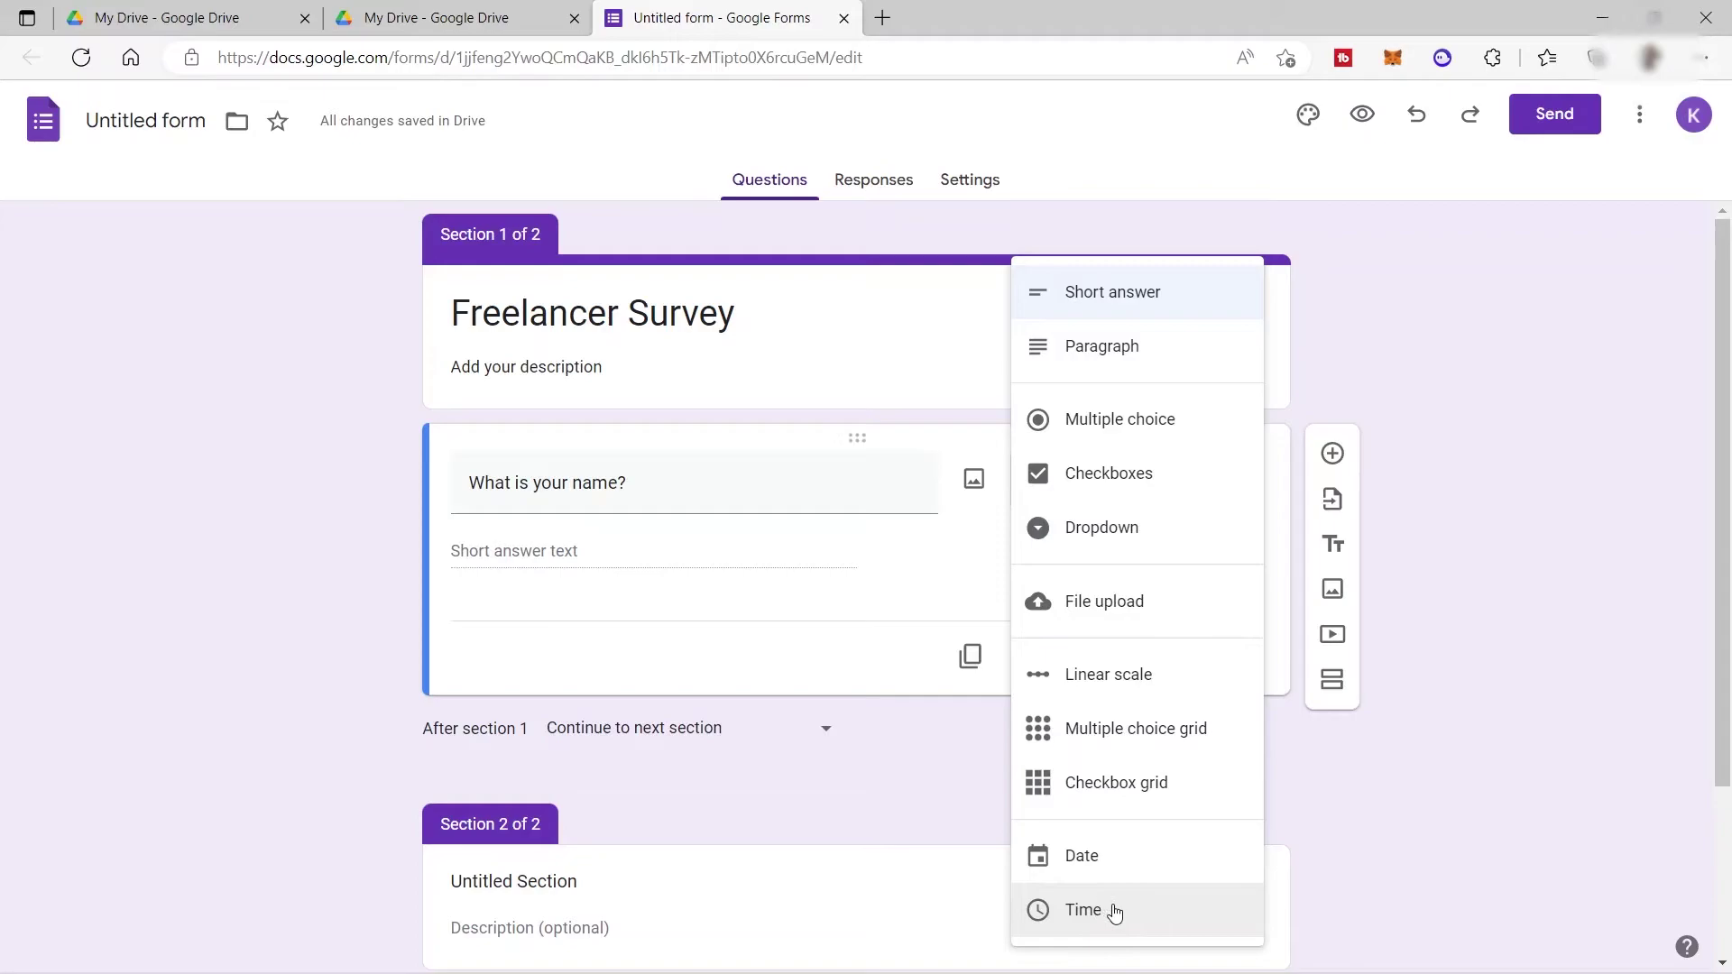
click(1112, 304)
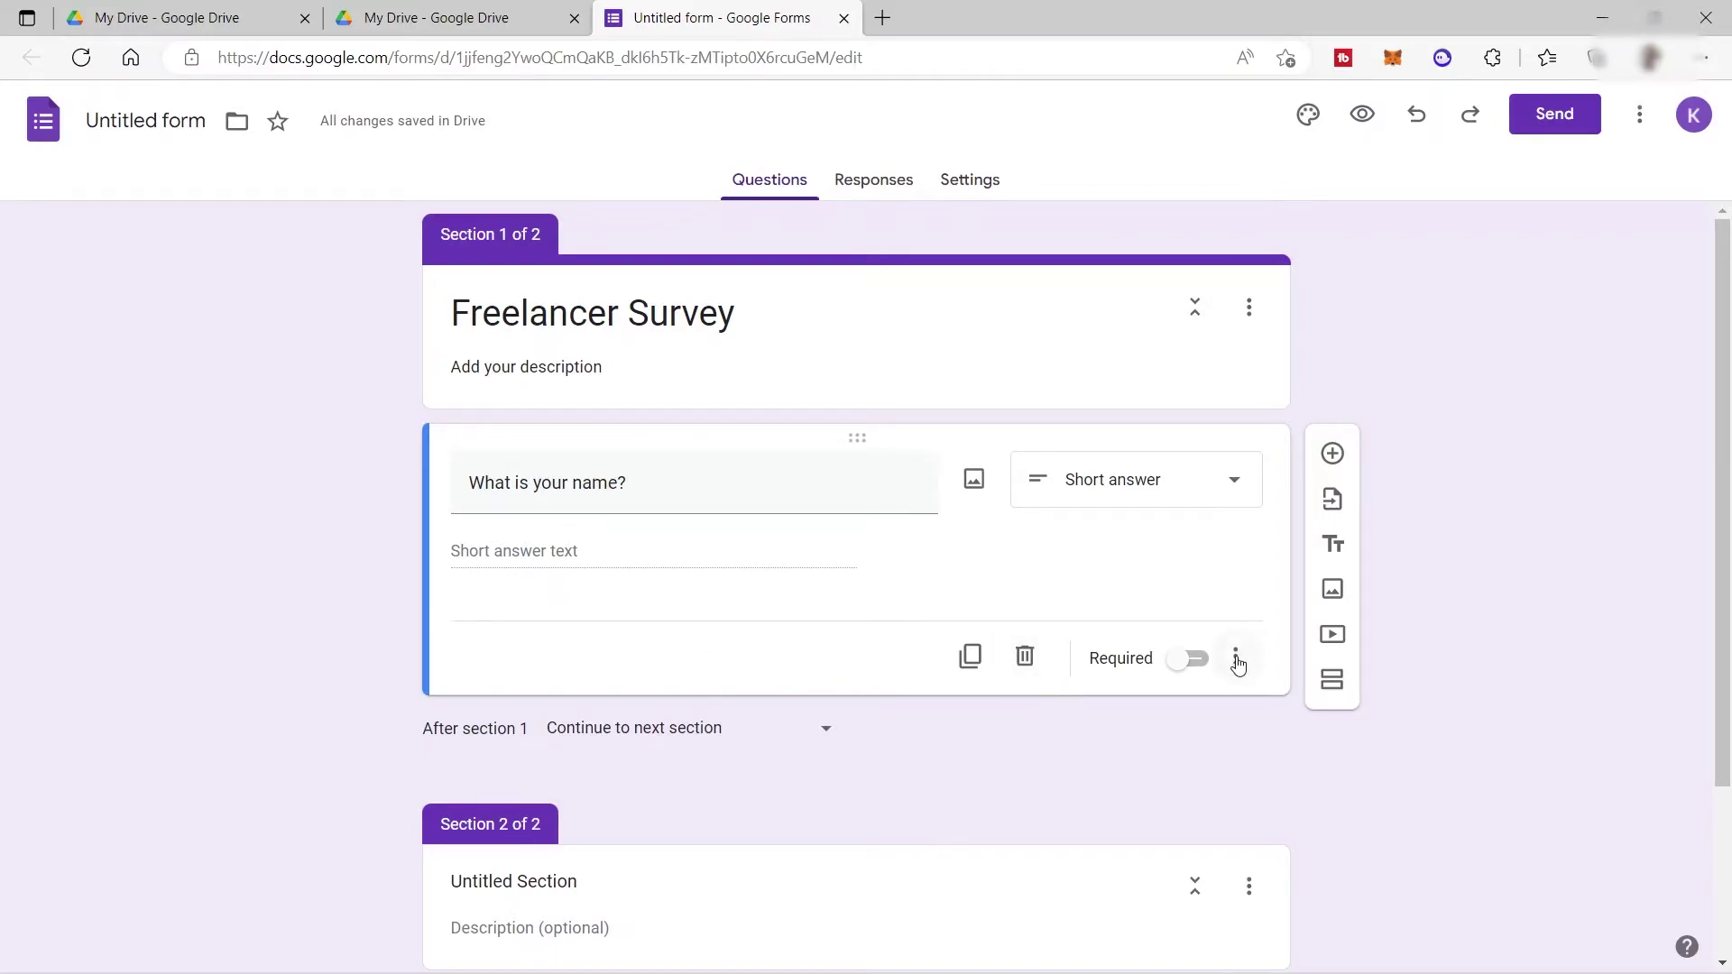
click(1205, 665)
click(1205, 669)
click(1204, 668)
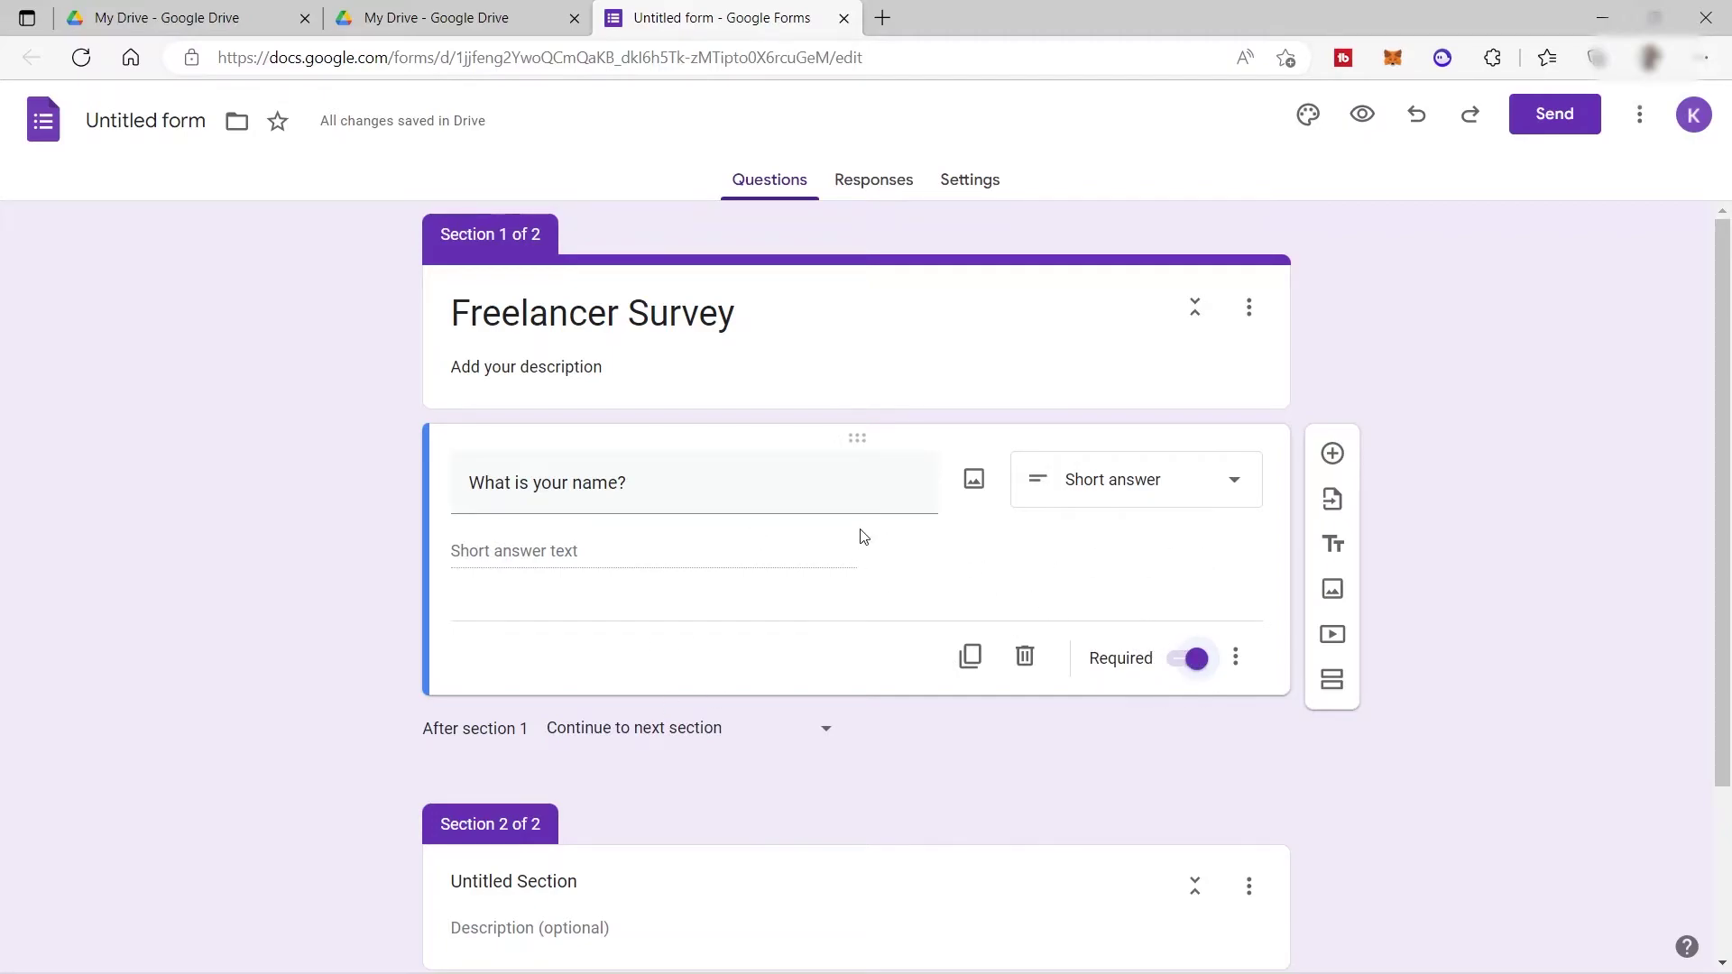
- Add a question reading "Which country you're from?" below the name question
click(1333, 456)
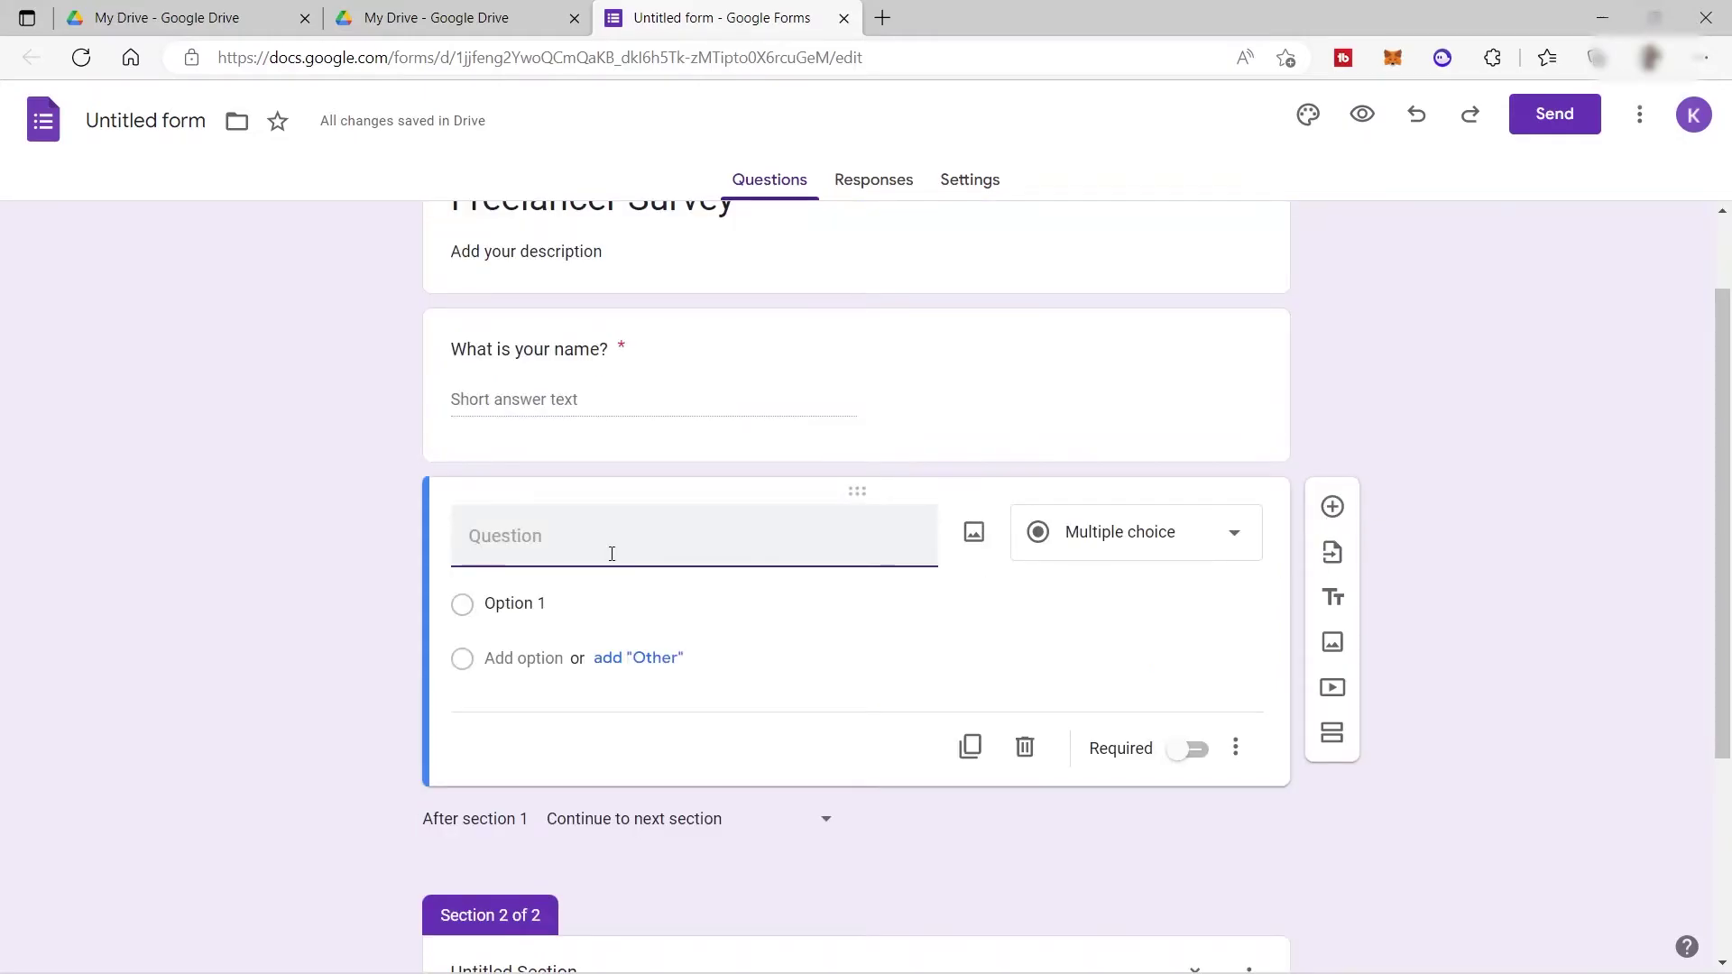
text(Whi)
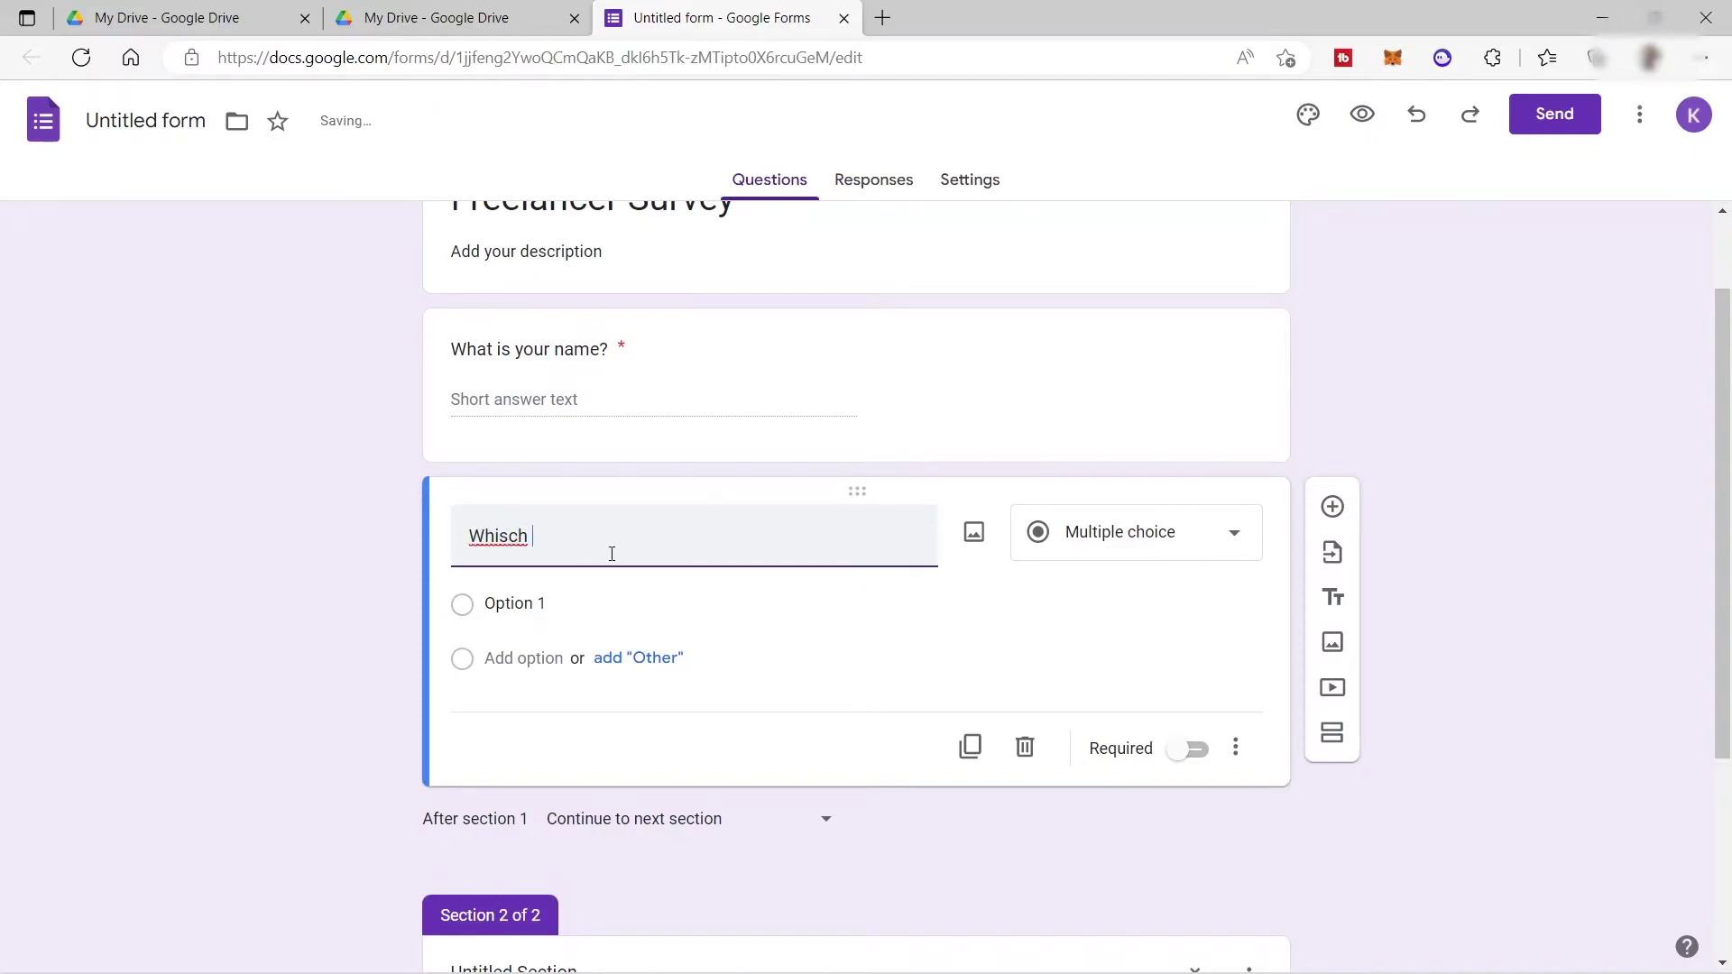
text(ch country you're)
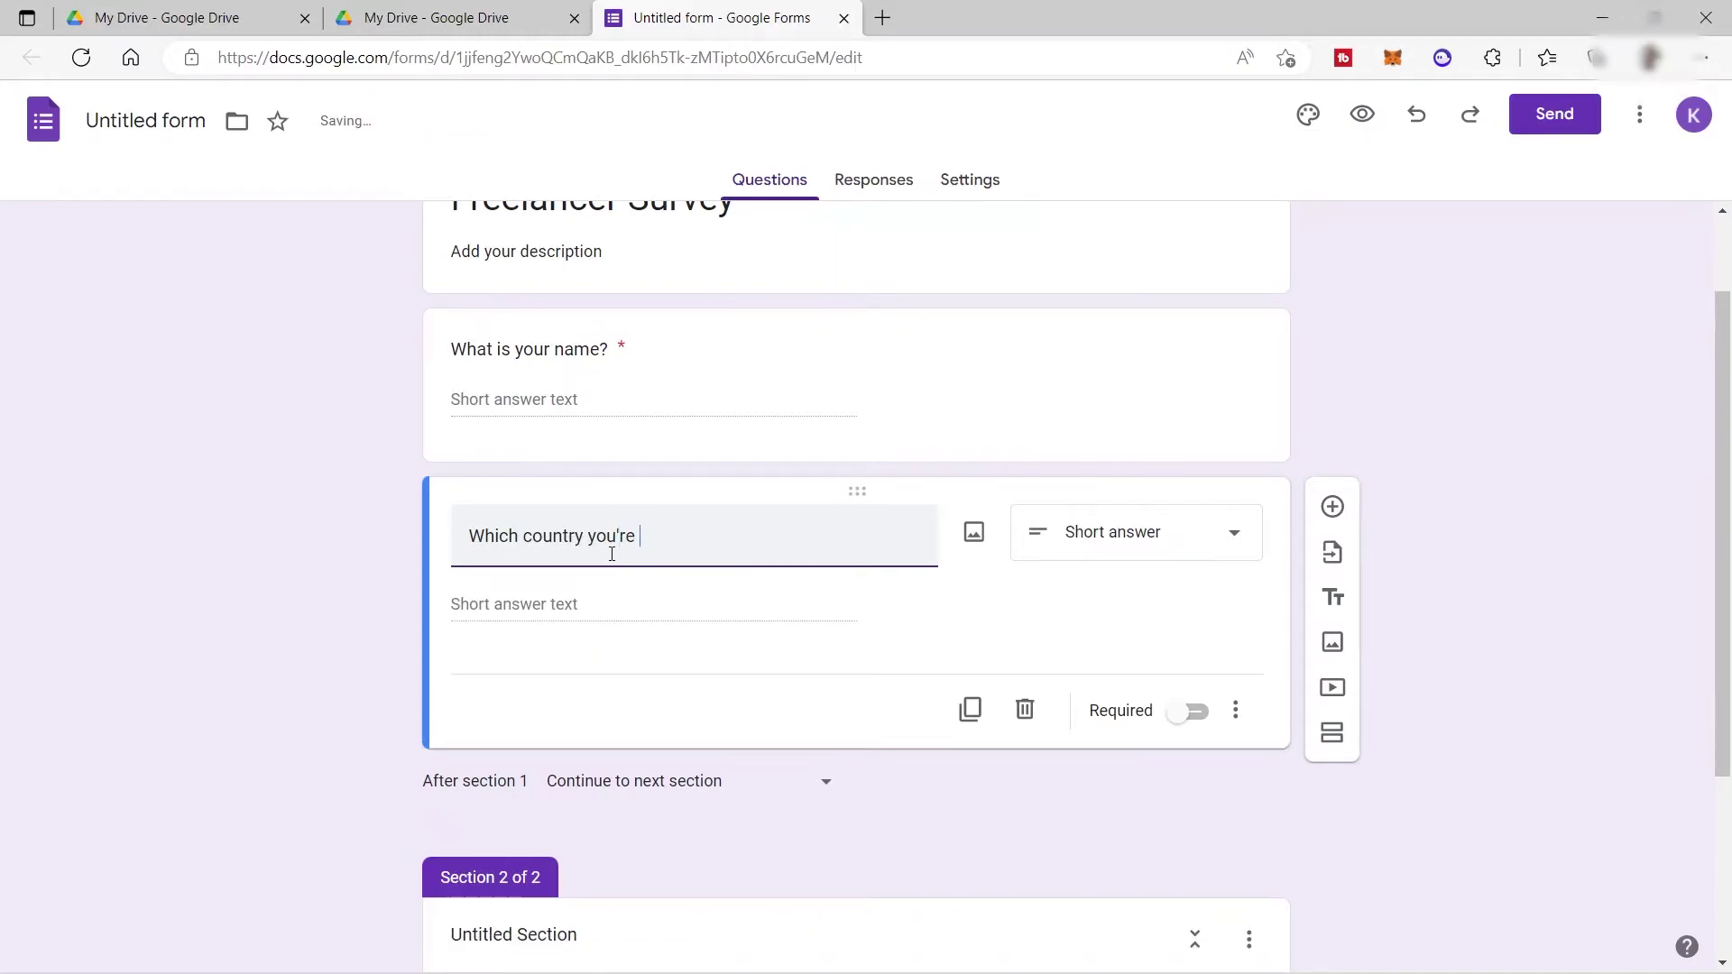
text( from?)
- Add a question reading "How much is your monthly income?" below the country question
click(1333, 508)
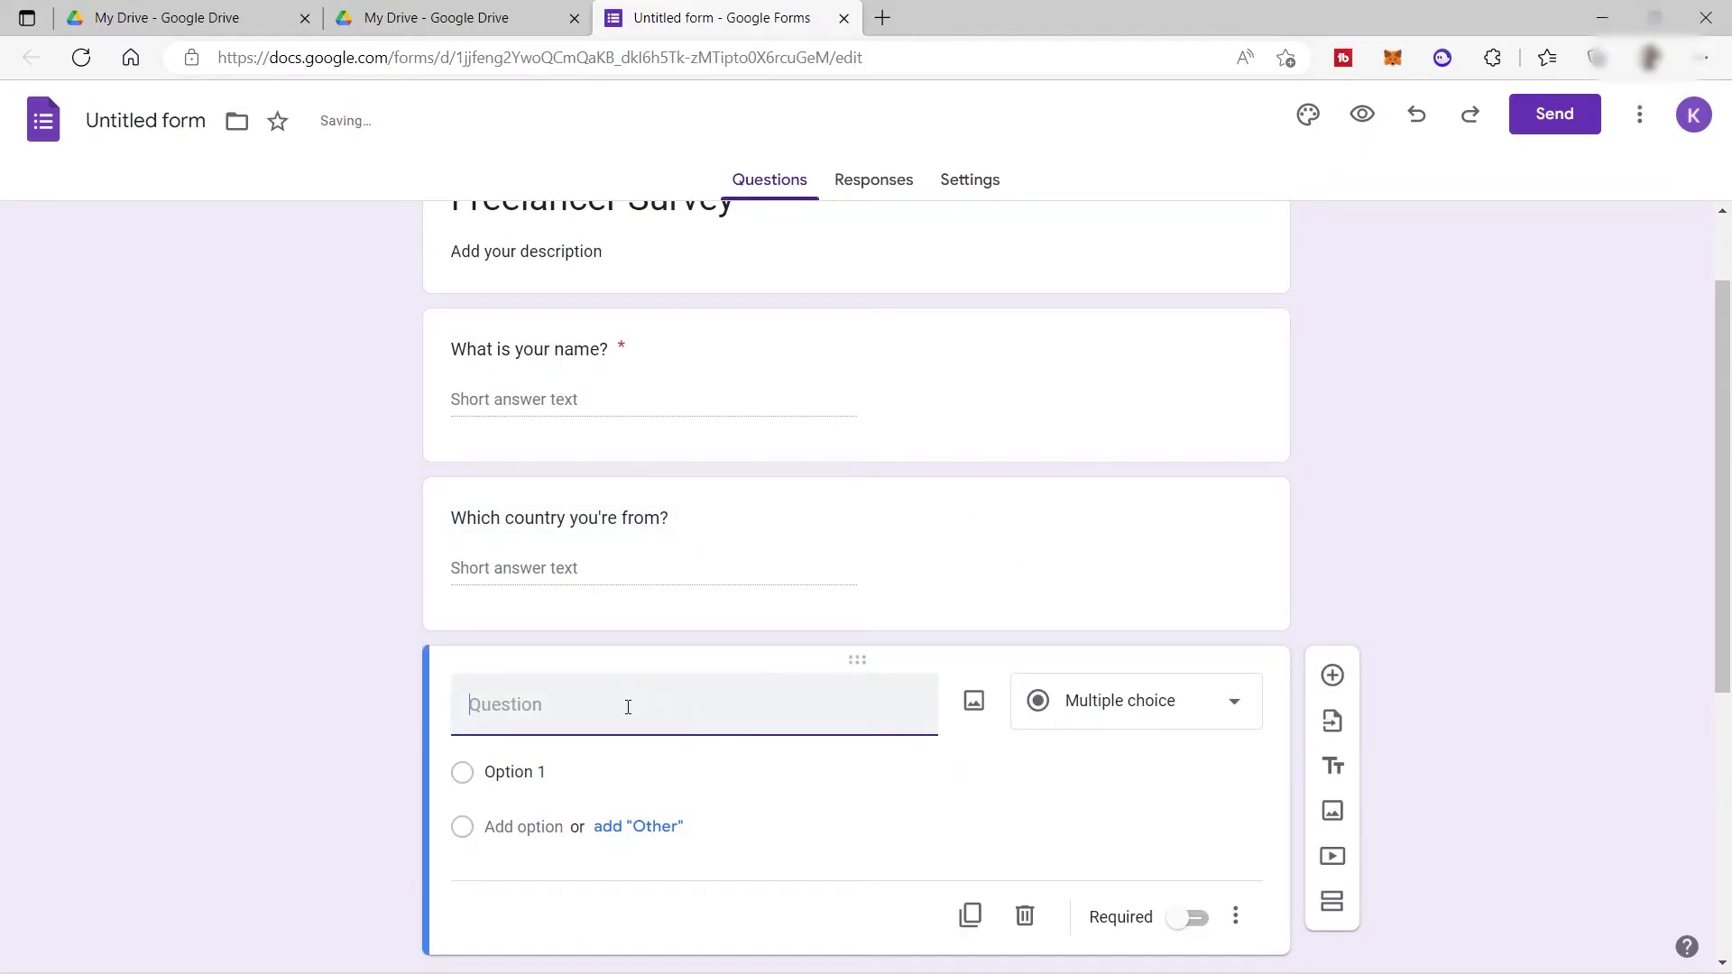
click(694, 473)
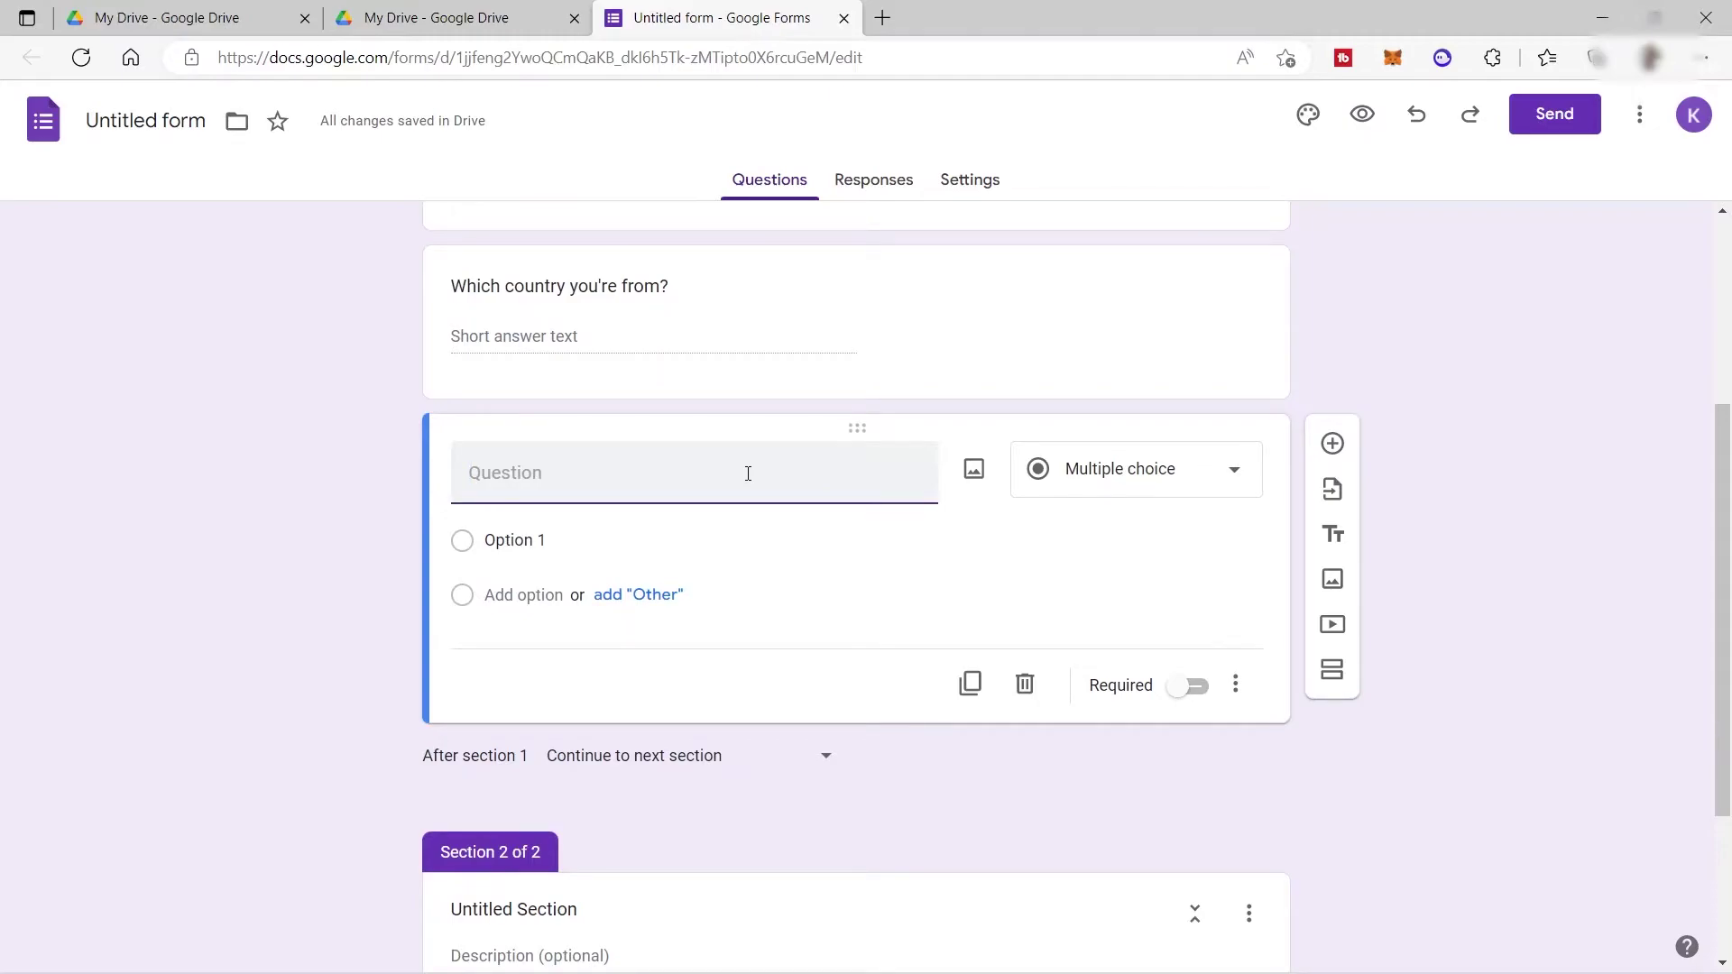
text(How much is your M)
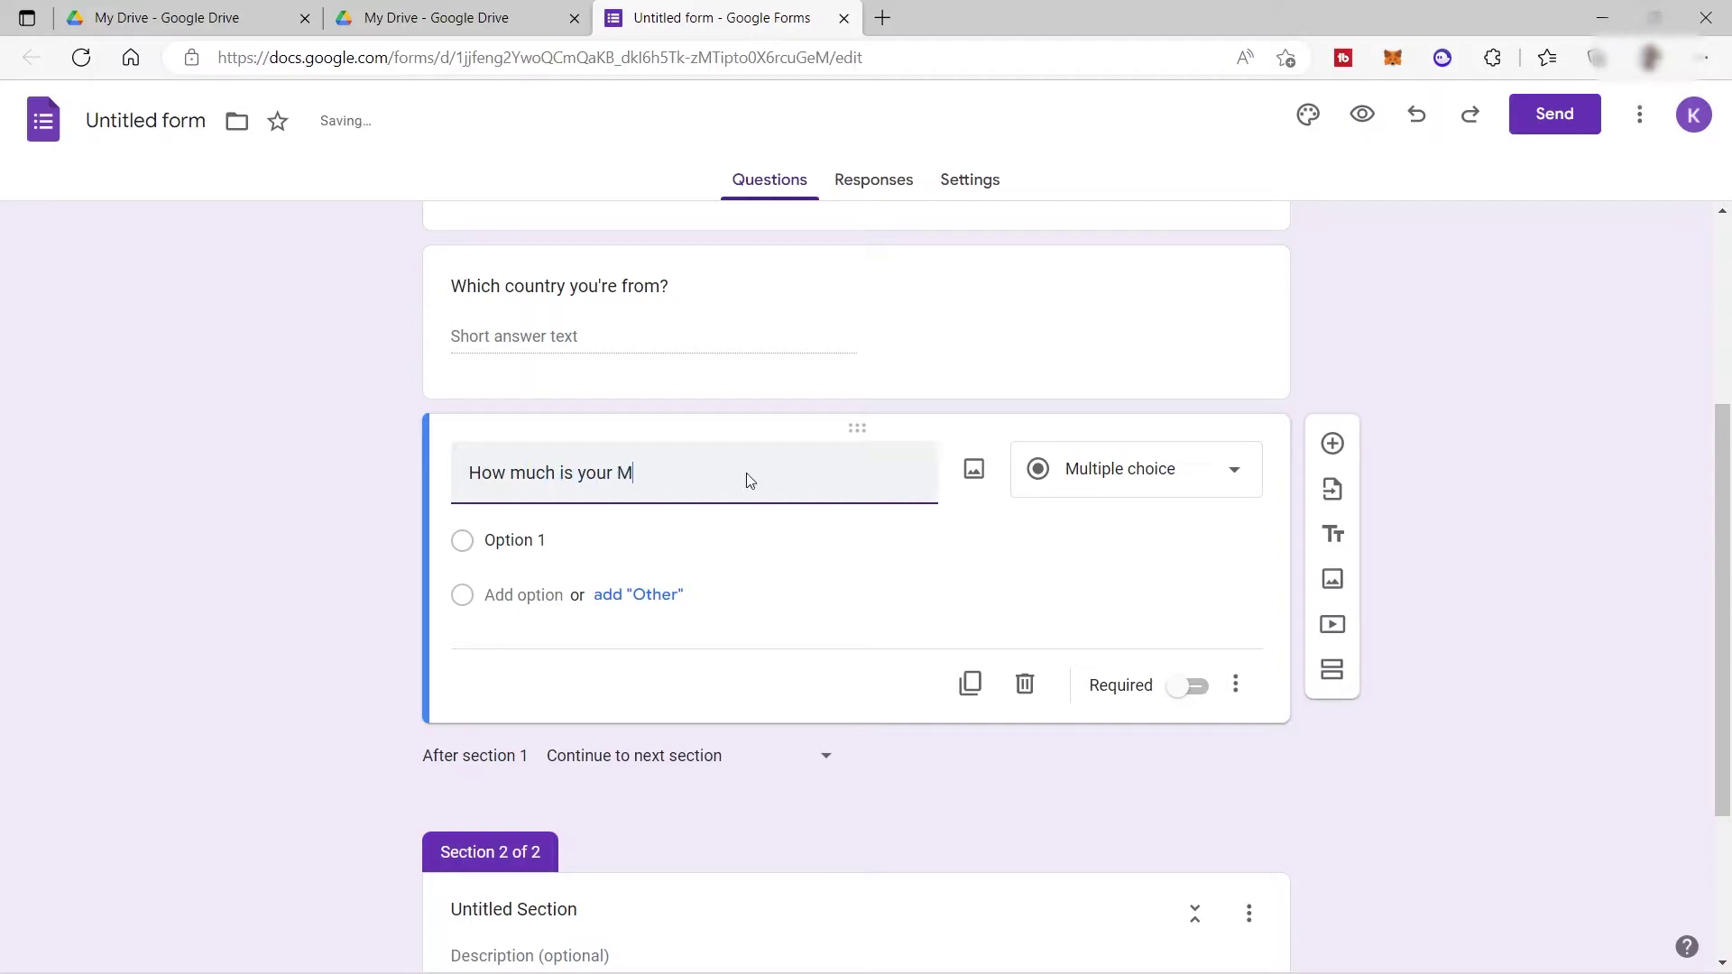
key(BackSpace)
text(monthly income?)
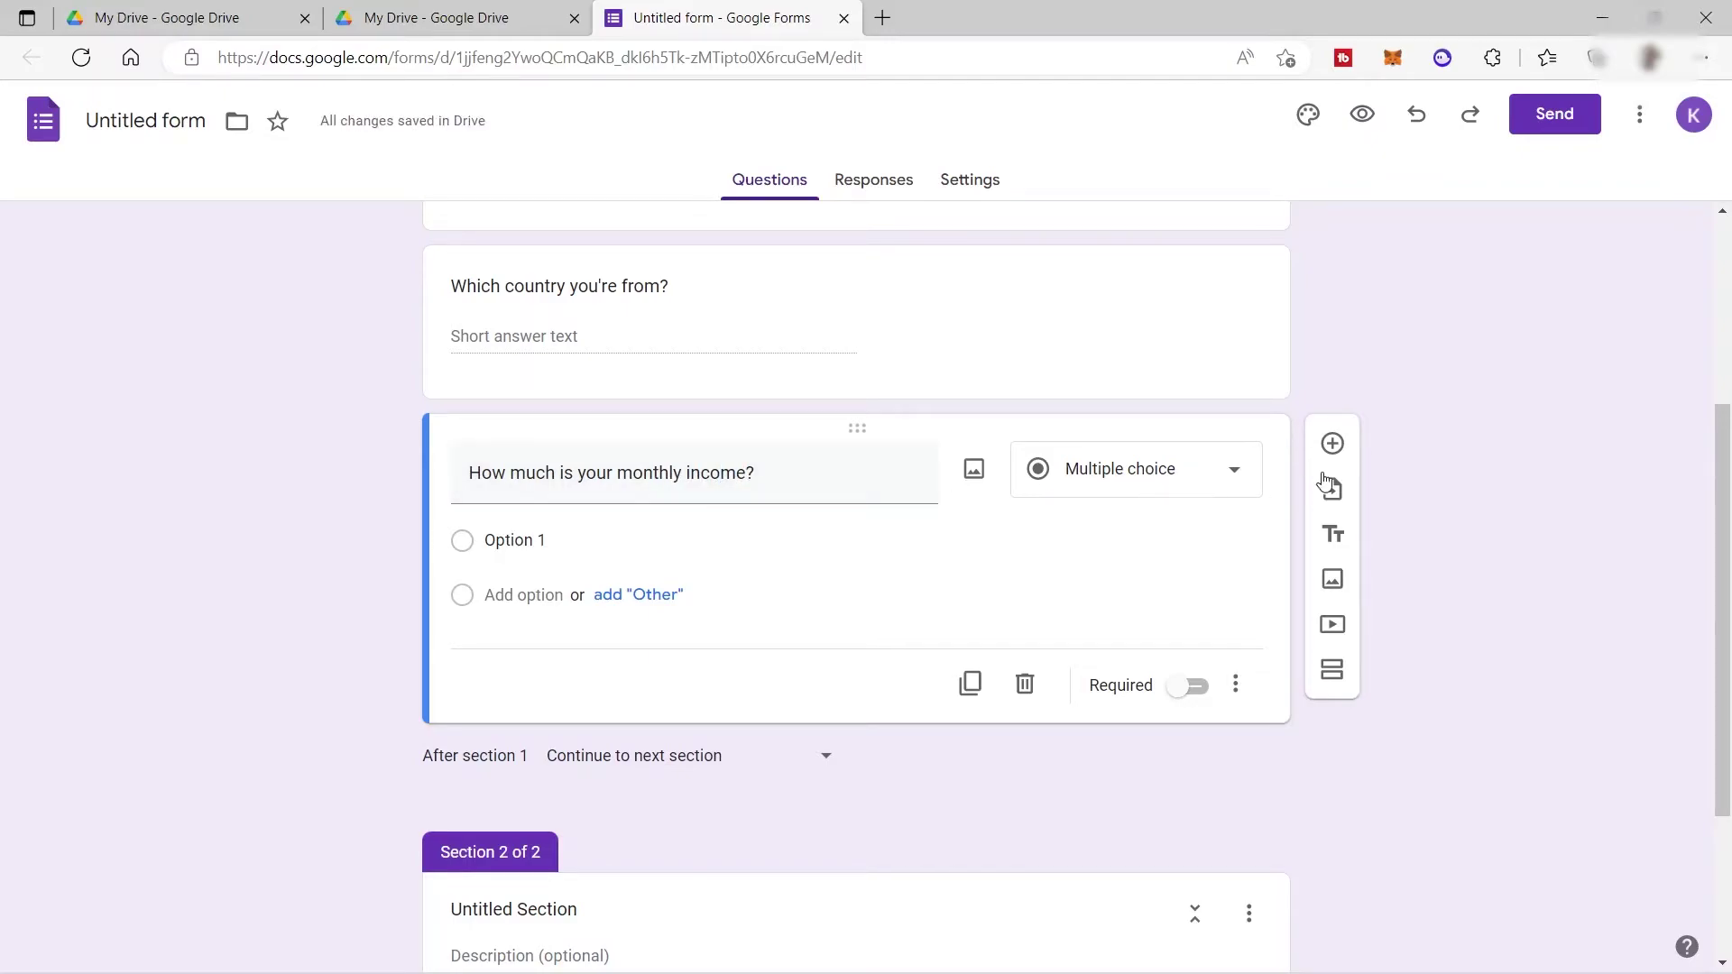
- Make the income question a Dropdown with the options "$500 - $1000", "$1001- $2000" and "$2001 - $5000"
click(1235, 475)
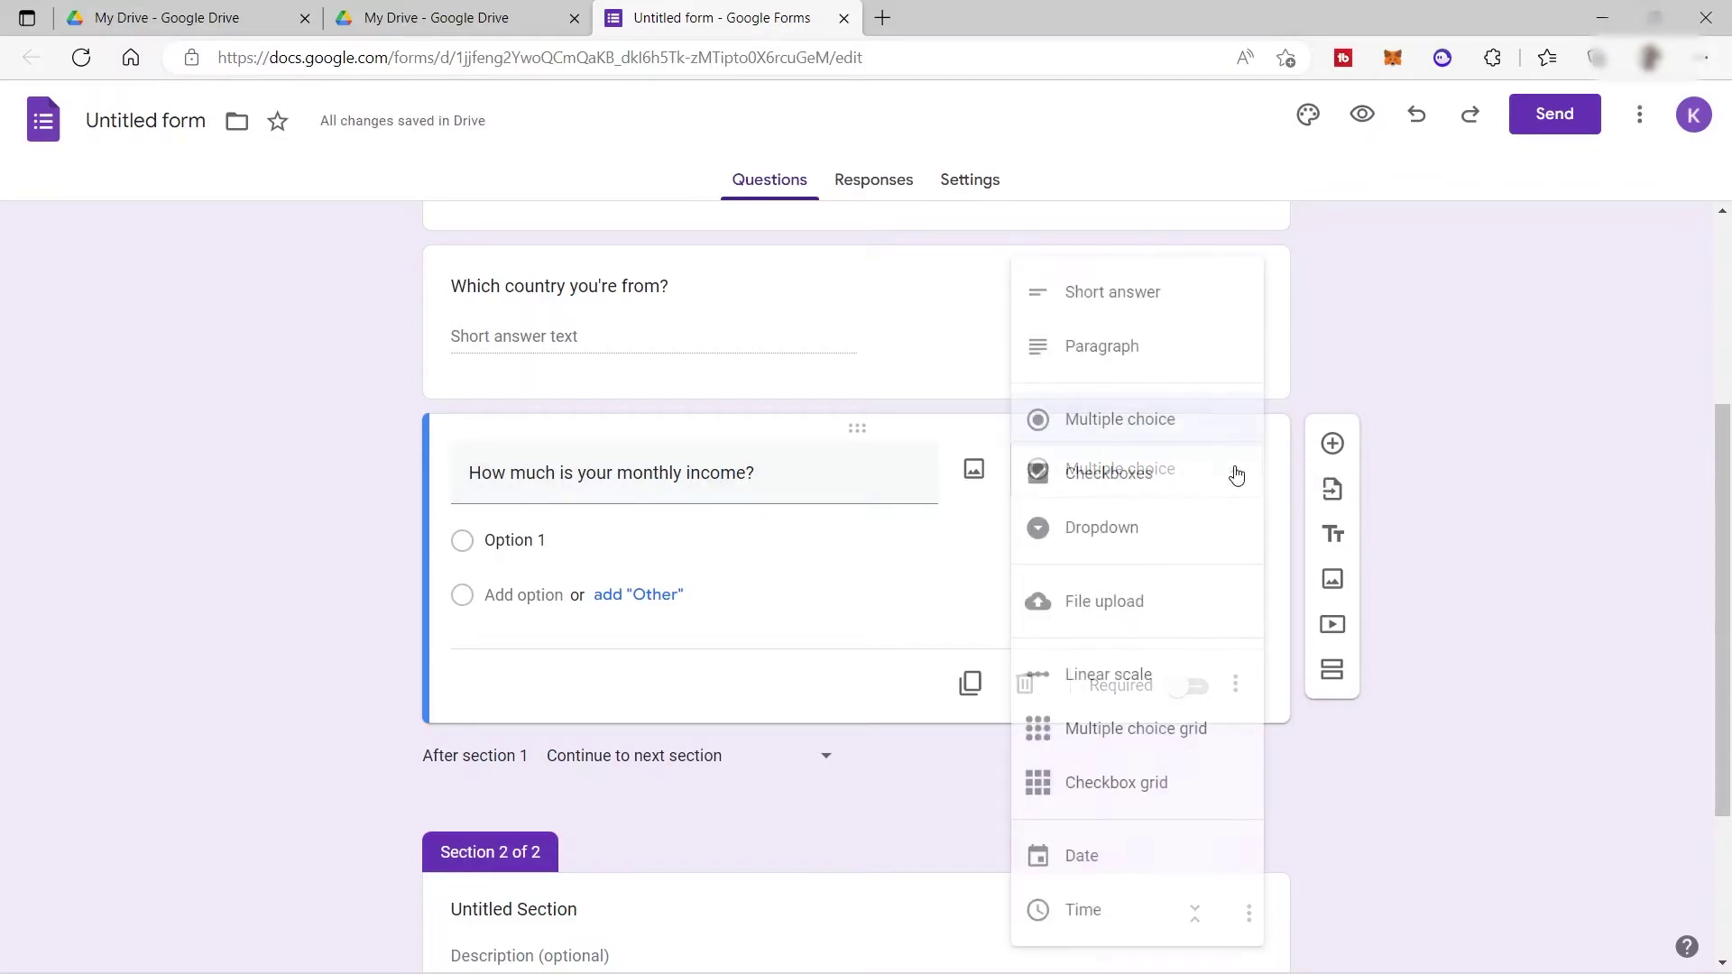
click(1165, 520)
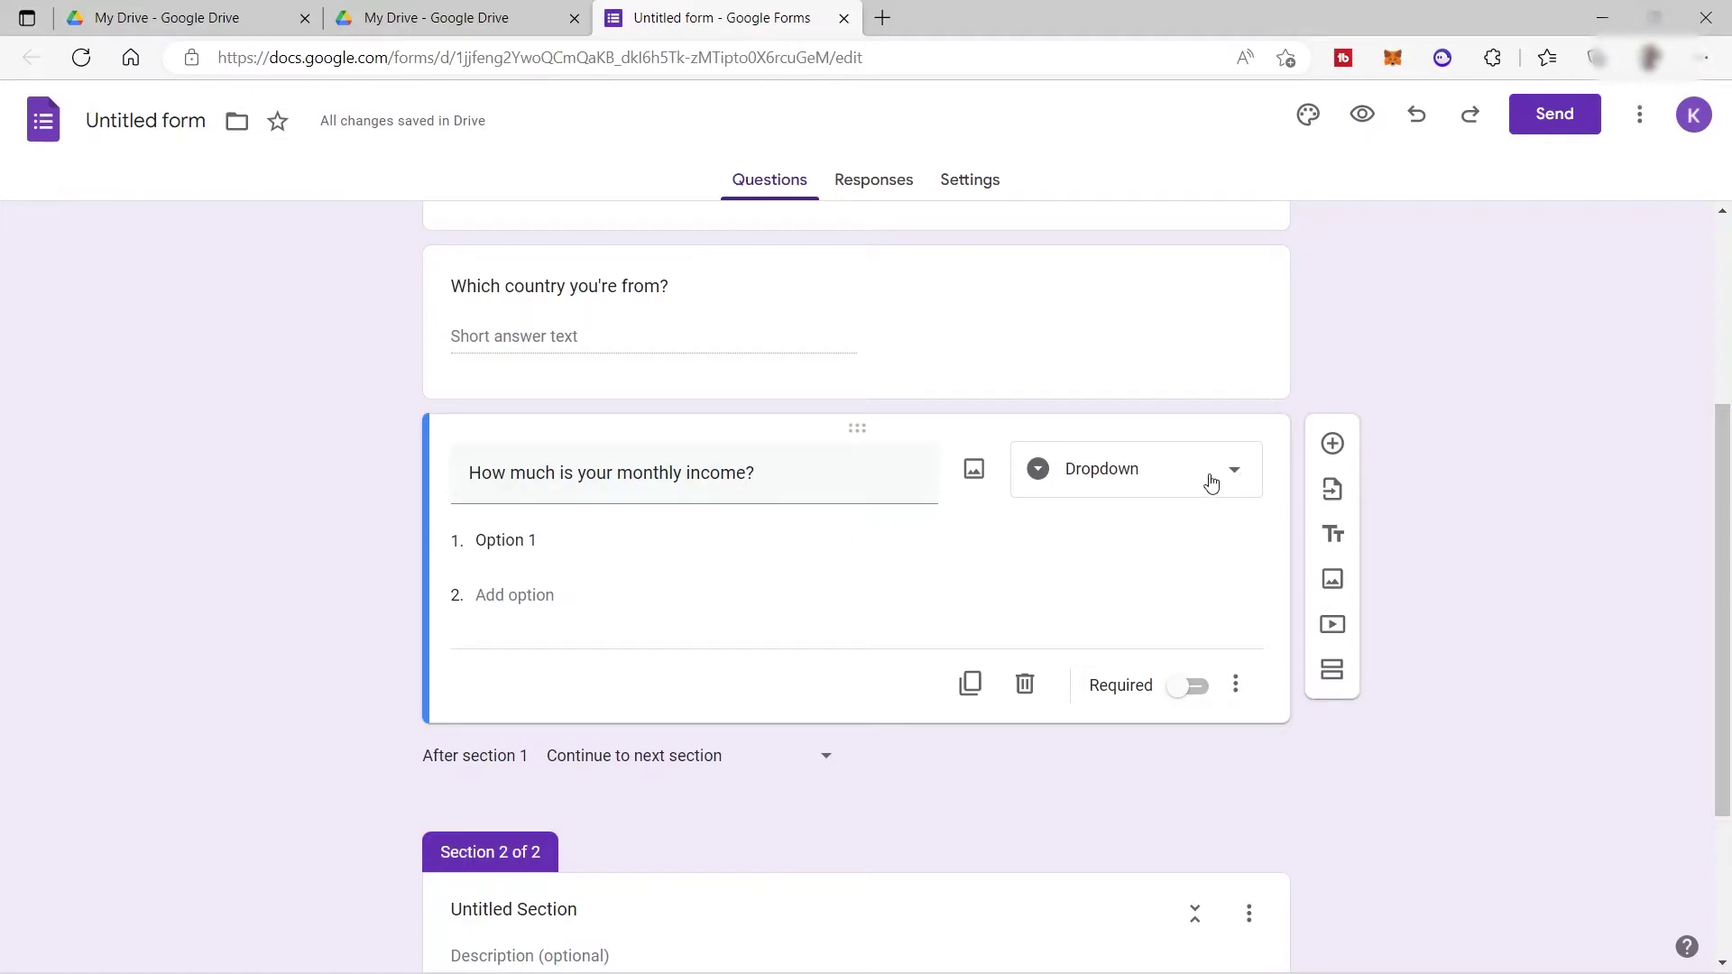
click(657, 547)
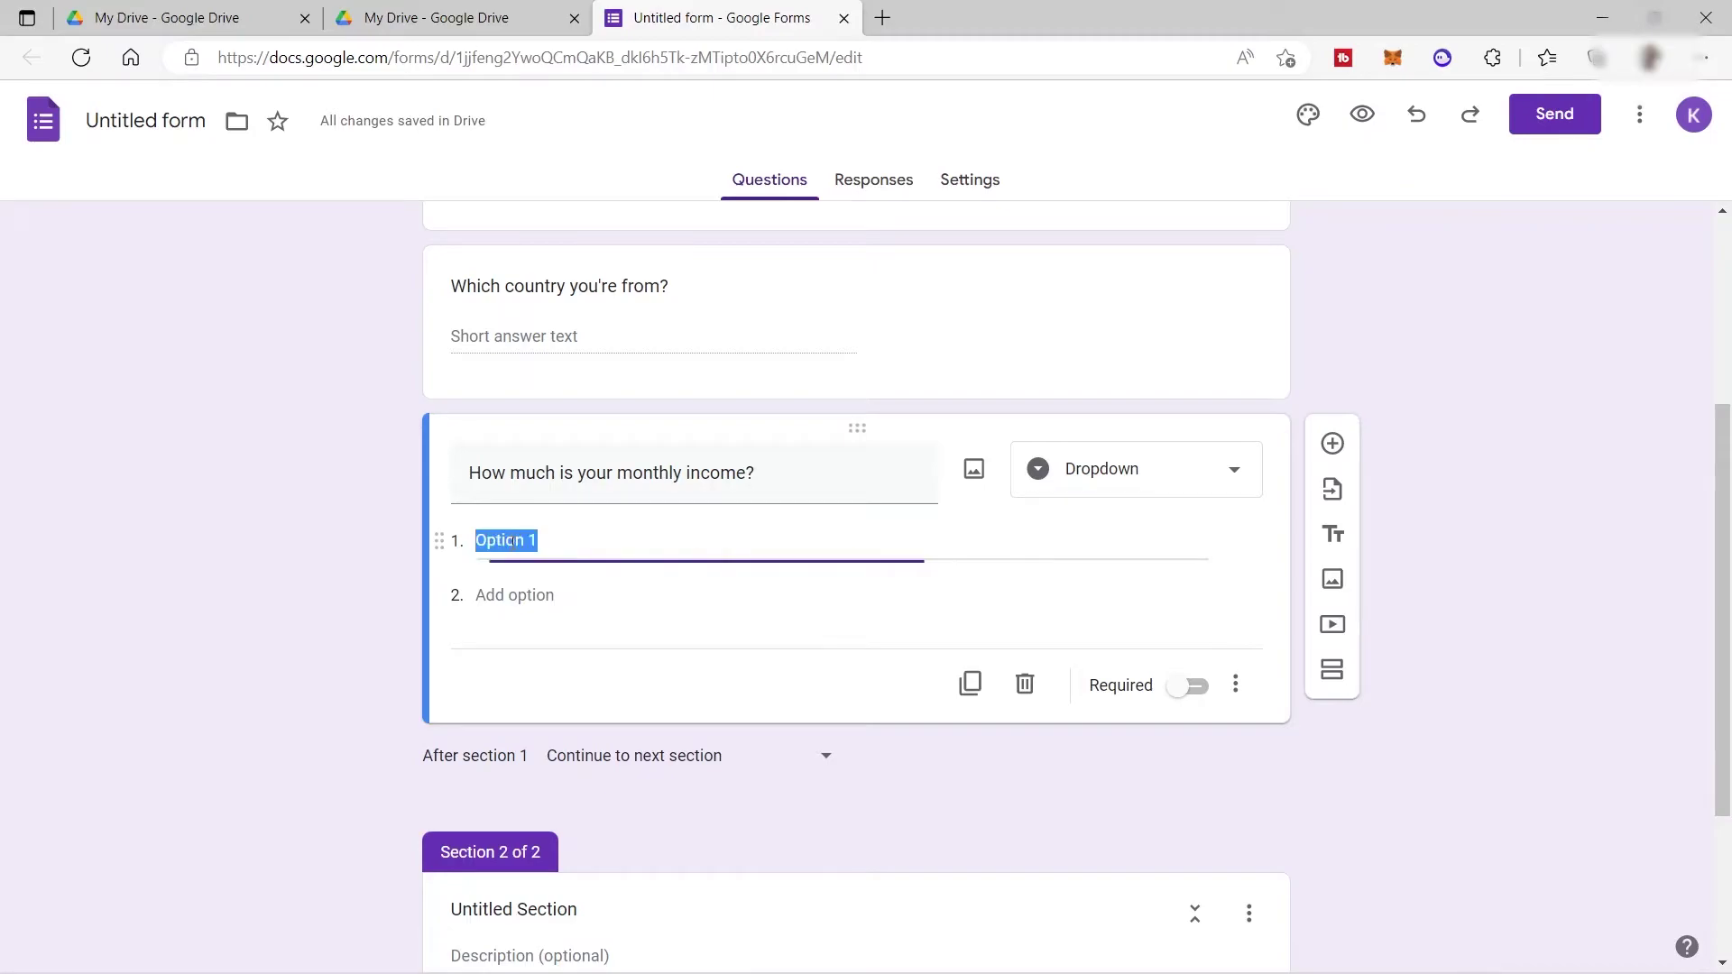
key(BackSpace)
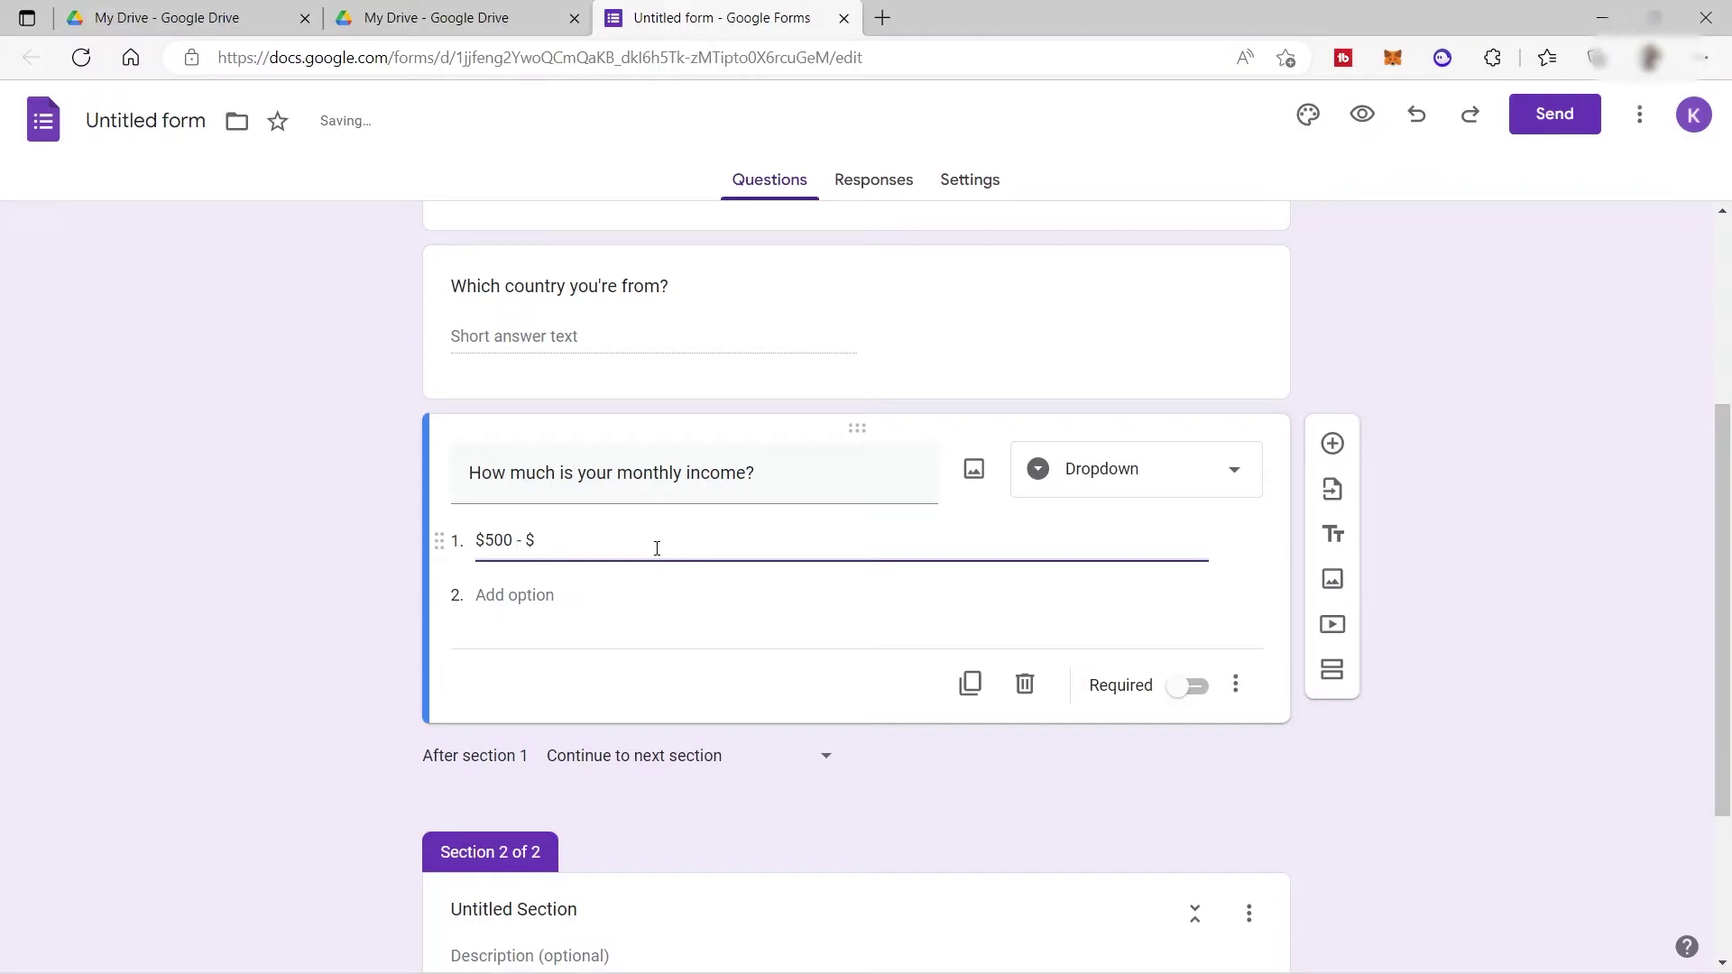
key(Return)
text($1001- $2000)
click(526, 647)
text($2001)
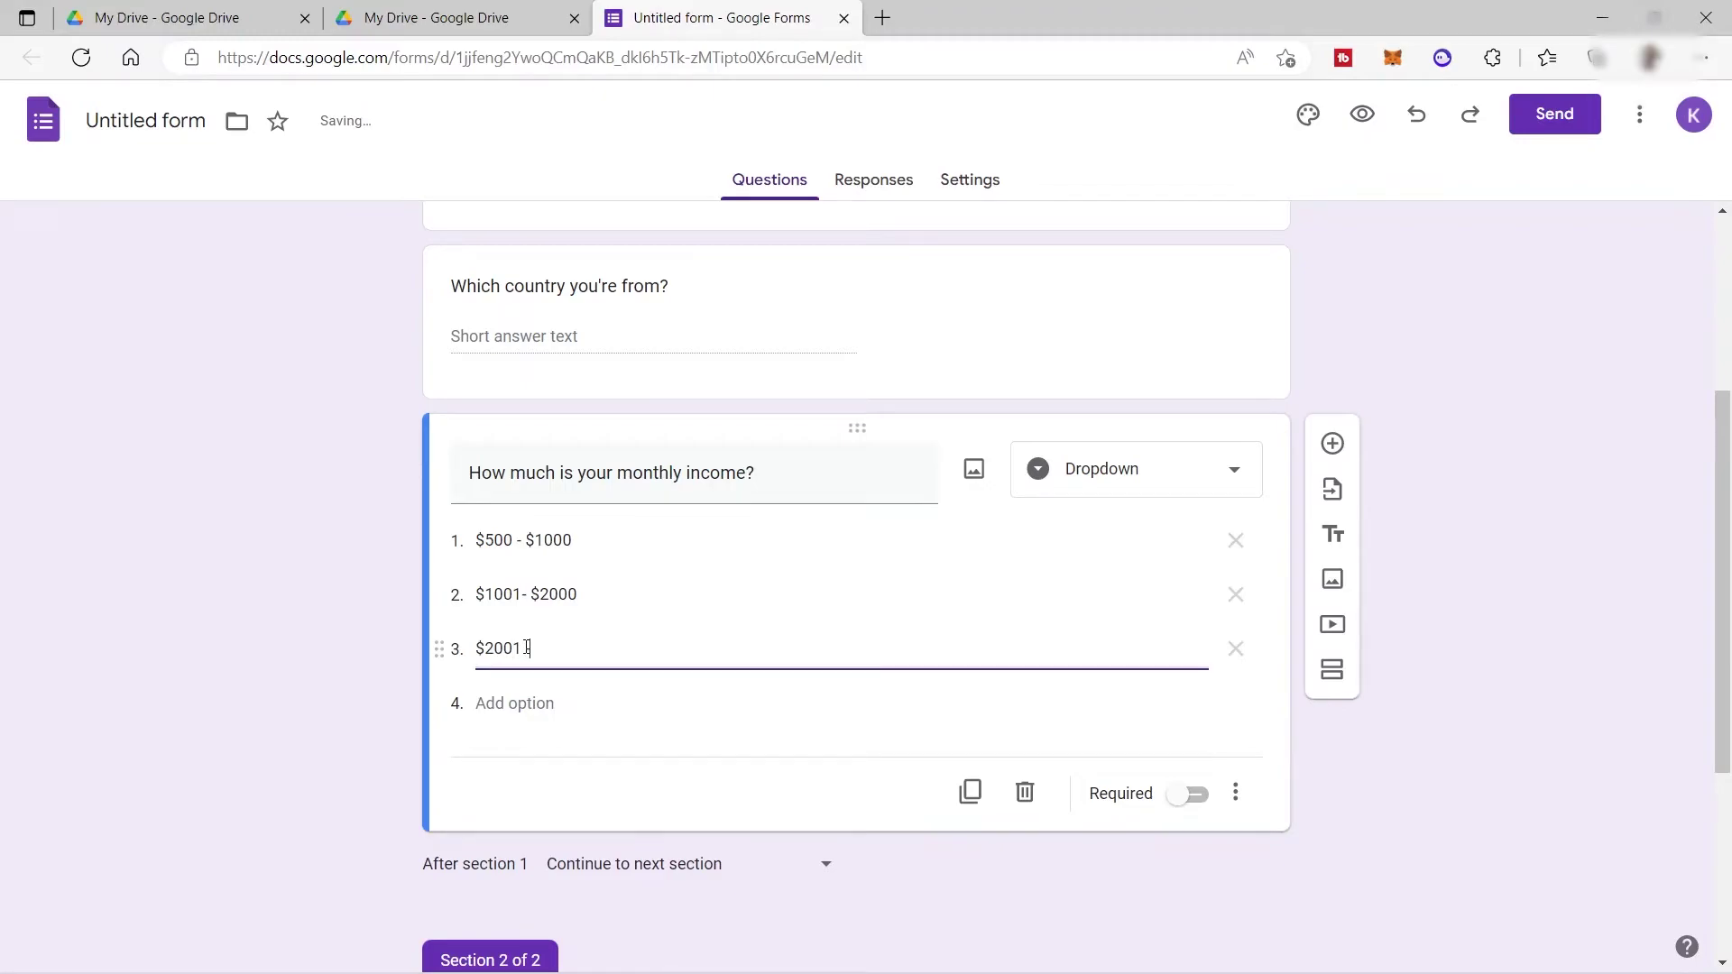
text(- $5000)
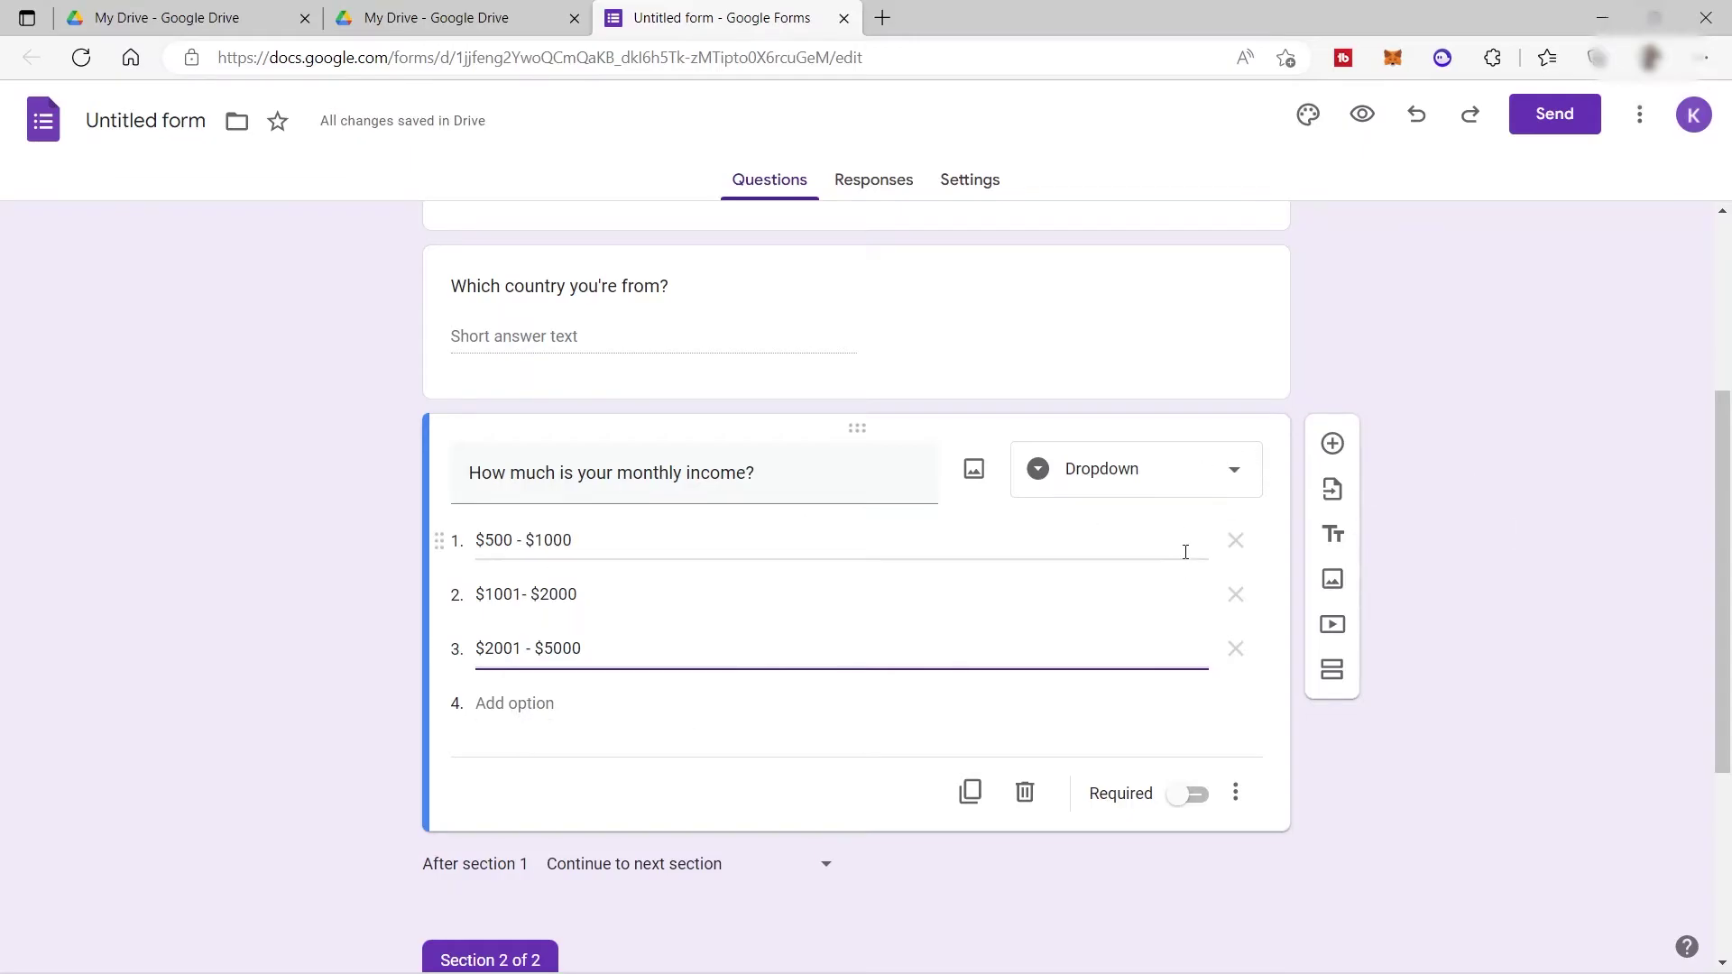
- Title the form's second section "Part 2"
scroll(850, 479, up, 3)
scroll(850, 469, down, 4)
click(693, 798)
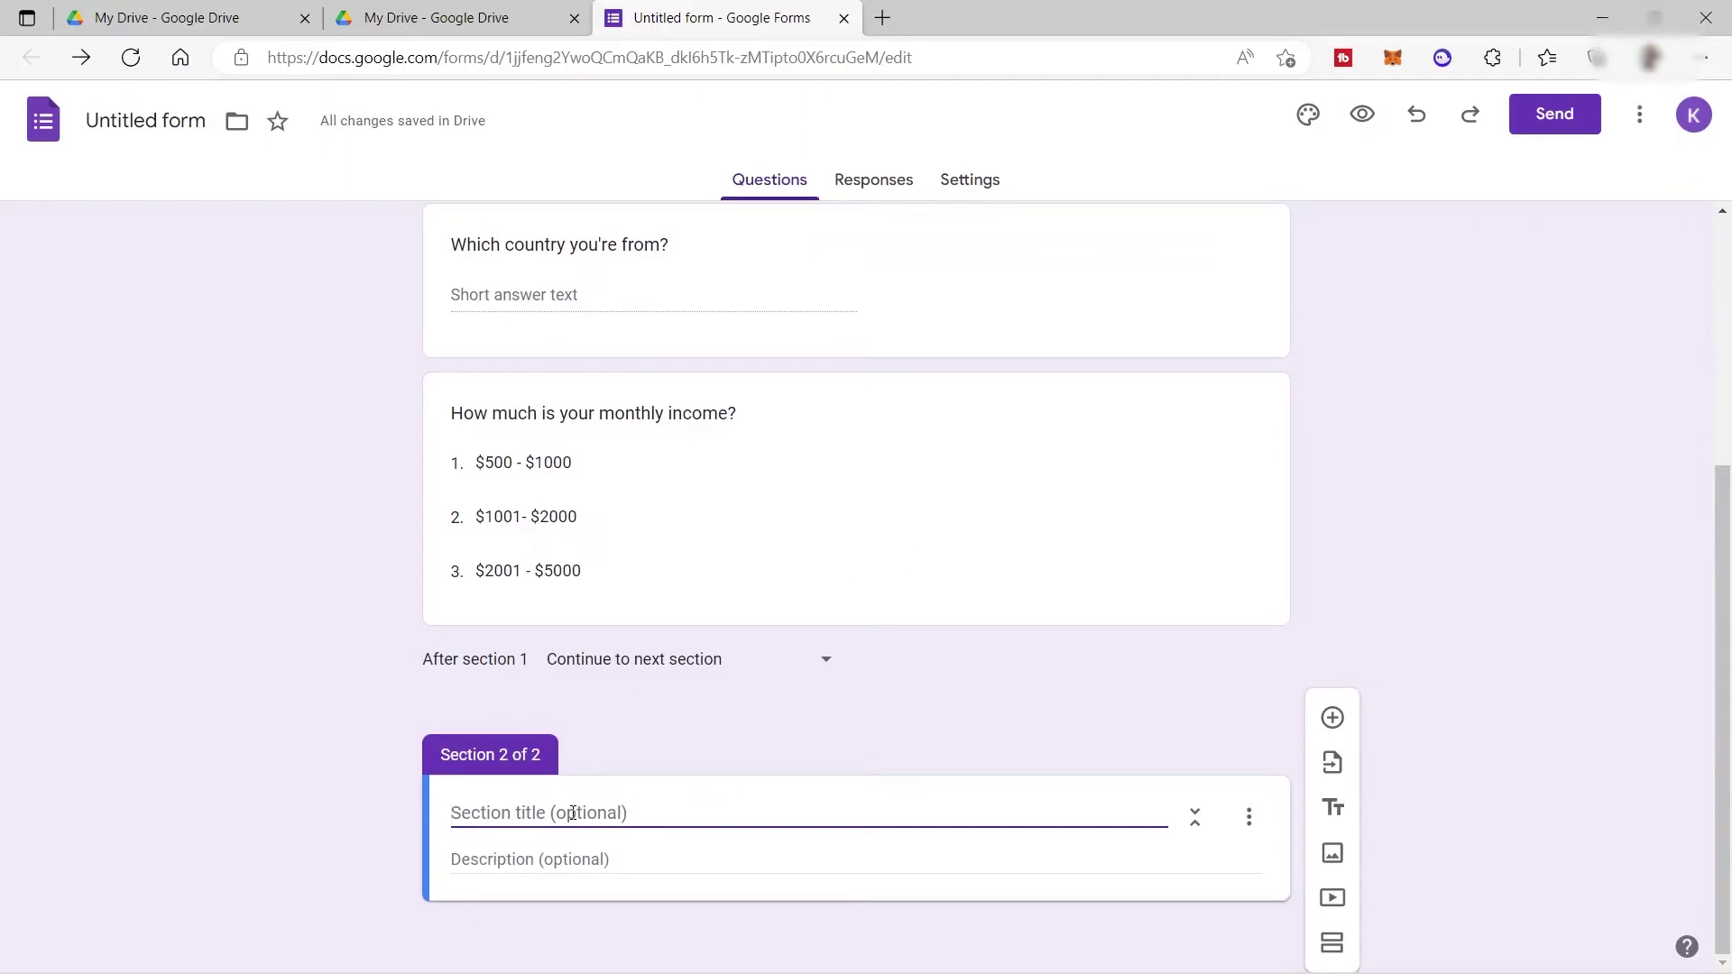
text(Part 2)
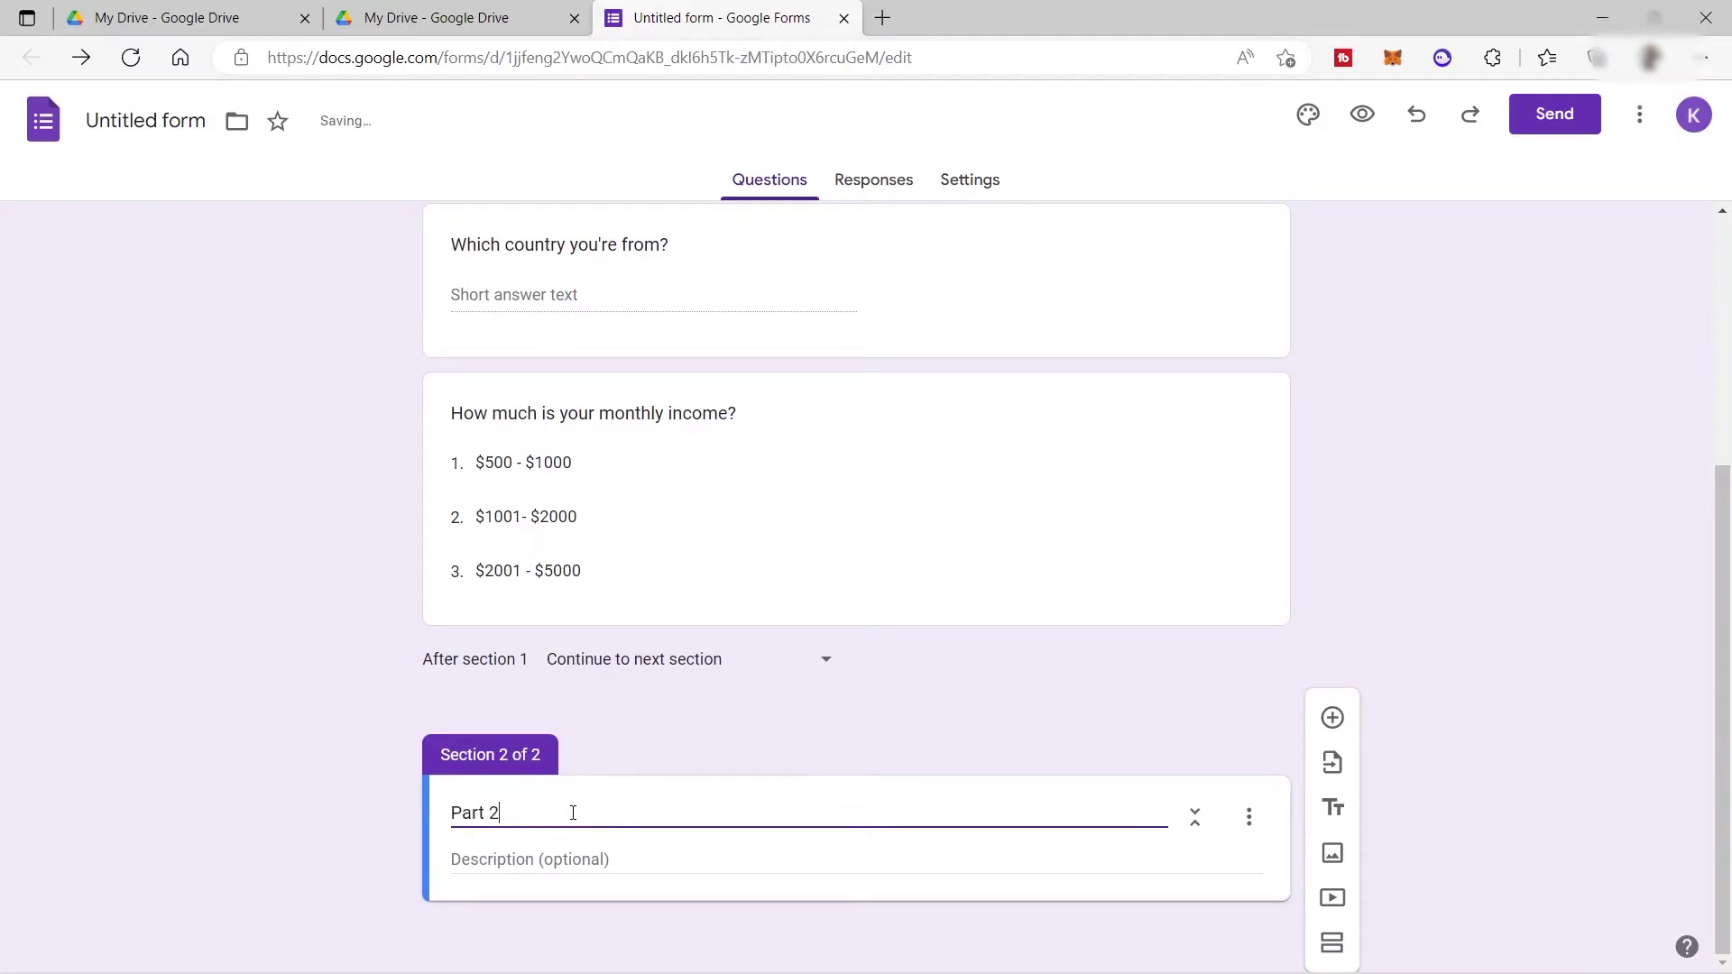
- Enter "Add description" as the description of the Part 2 section
click(572, 864)
text(Add descr)
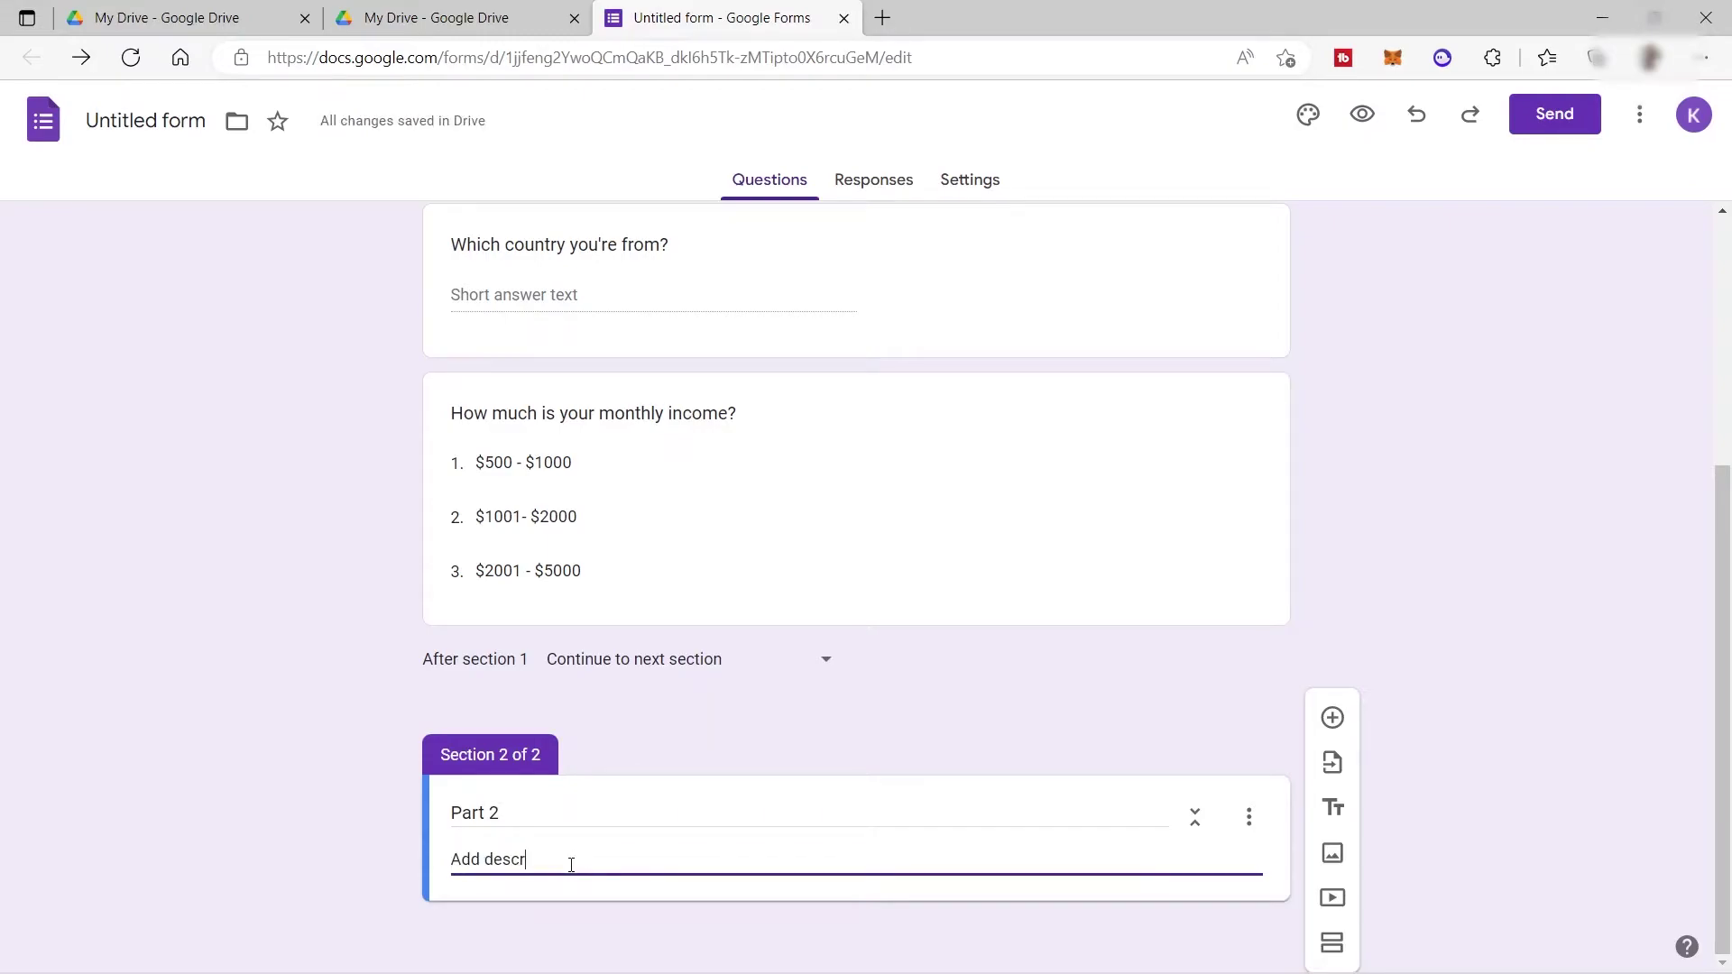
text(iption)
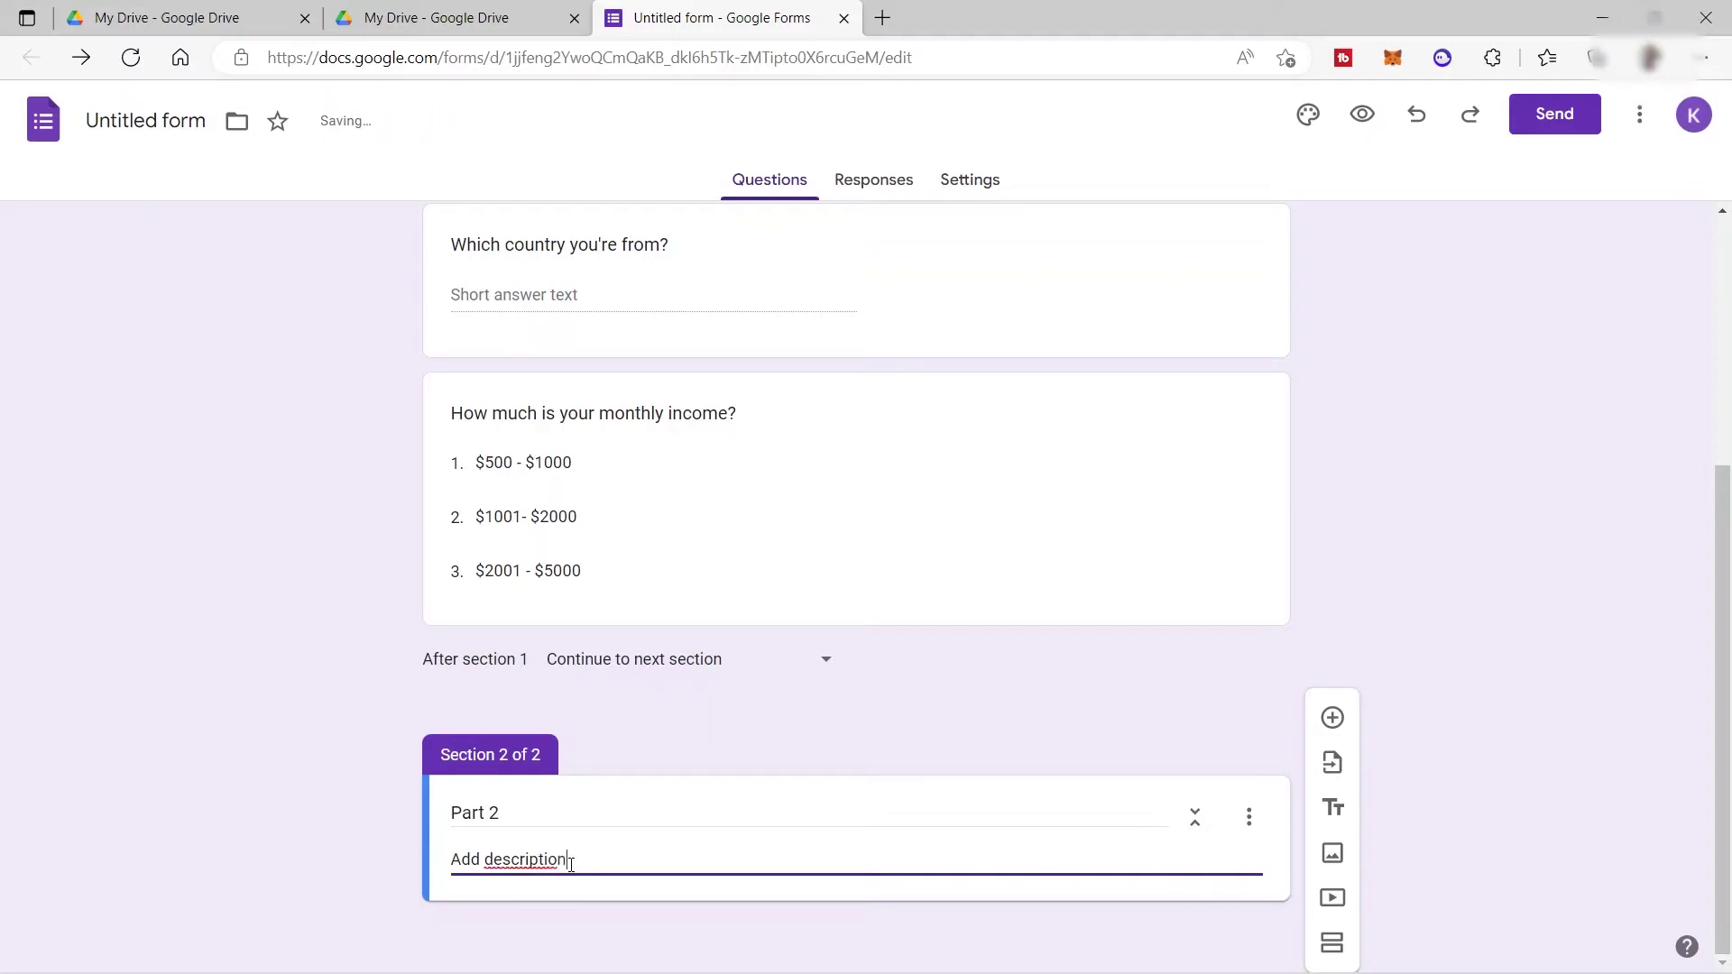
- Add a question reading "Where did you find your client?" to the Part 2 section
click(1332, 718)
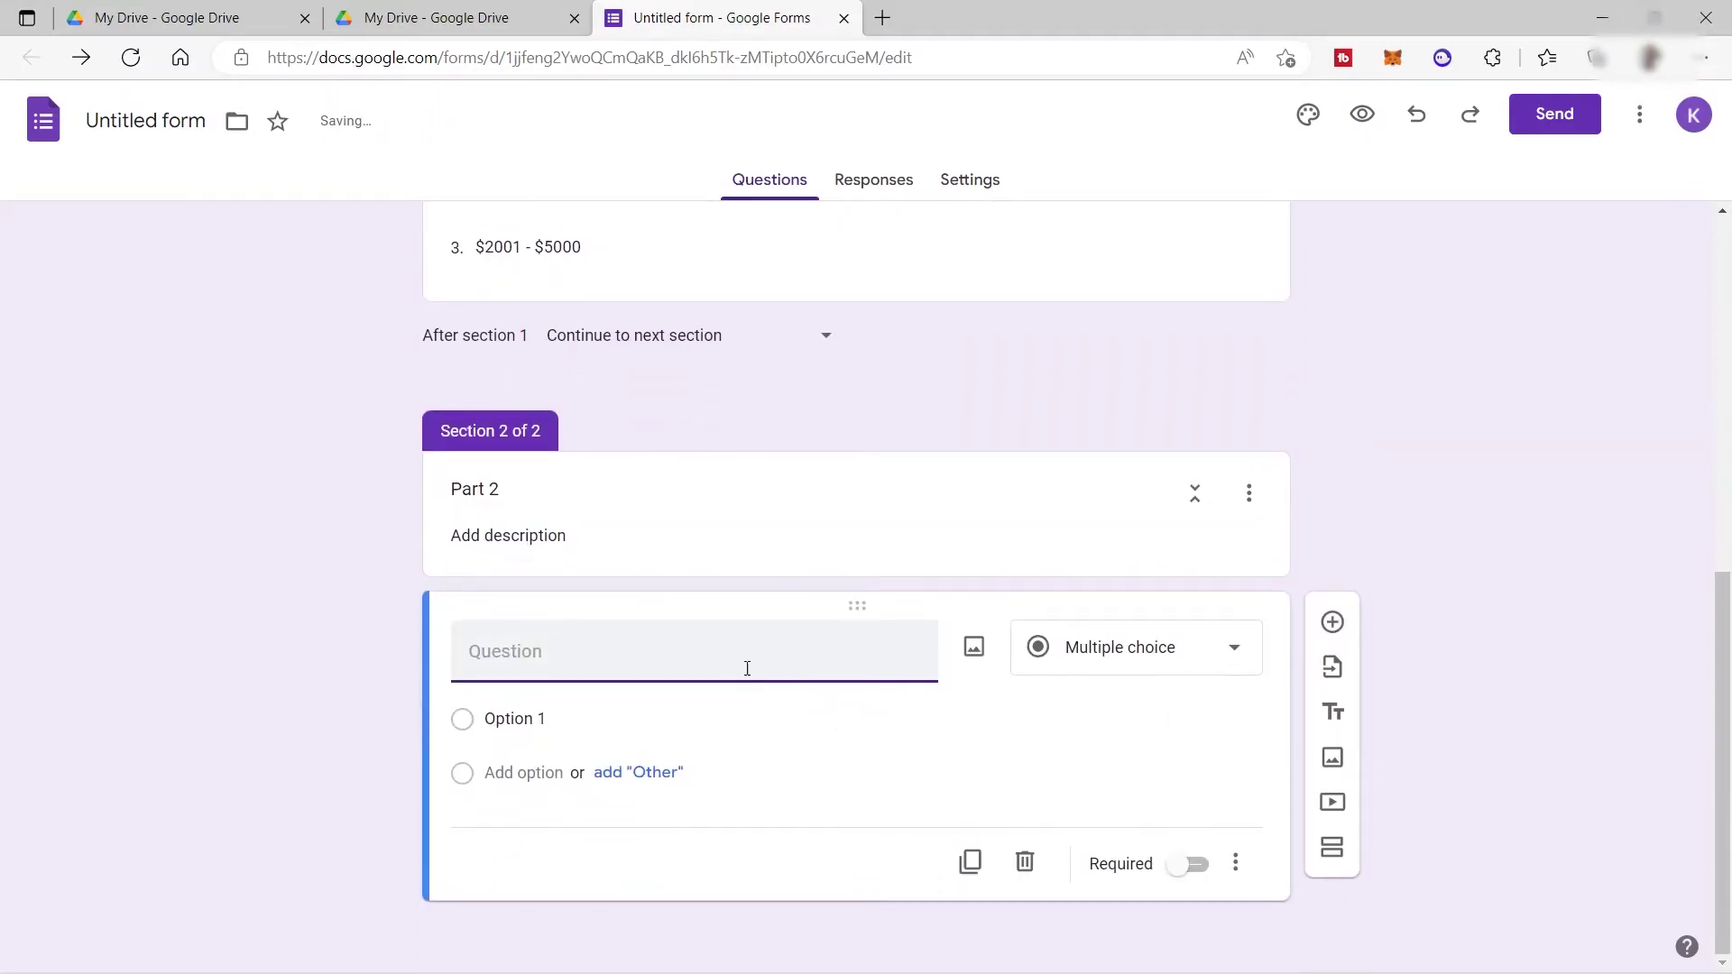
text(Where did you ge)
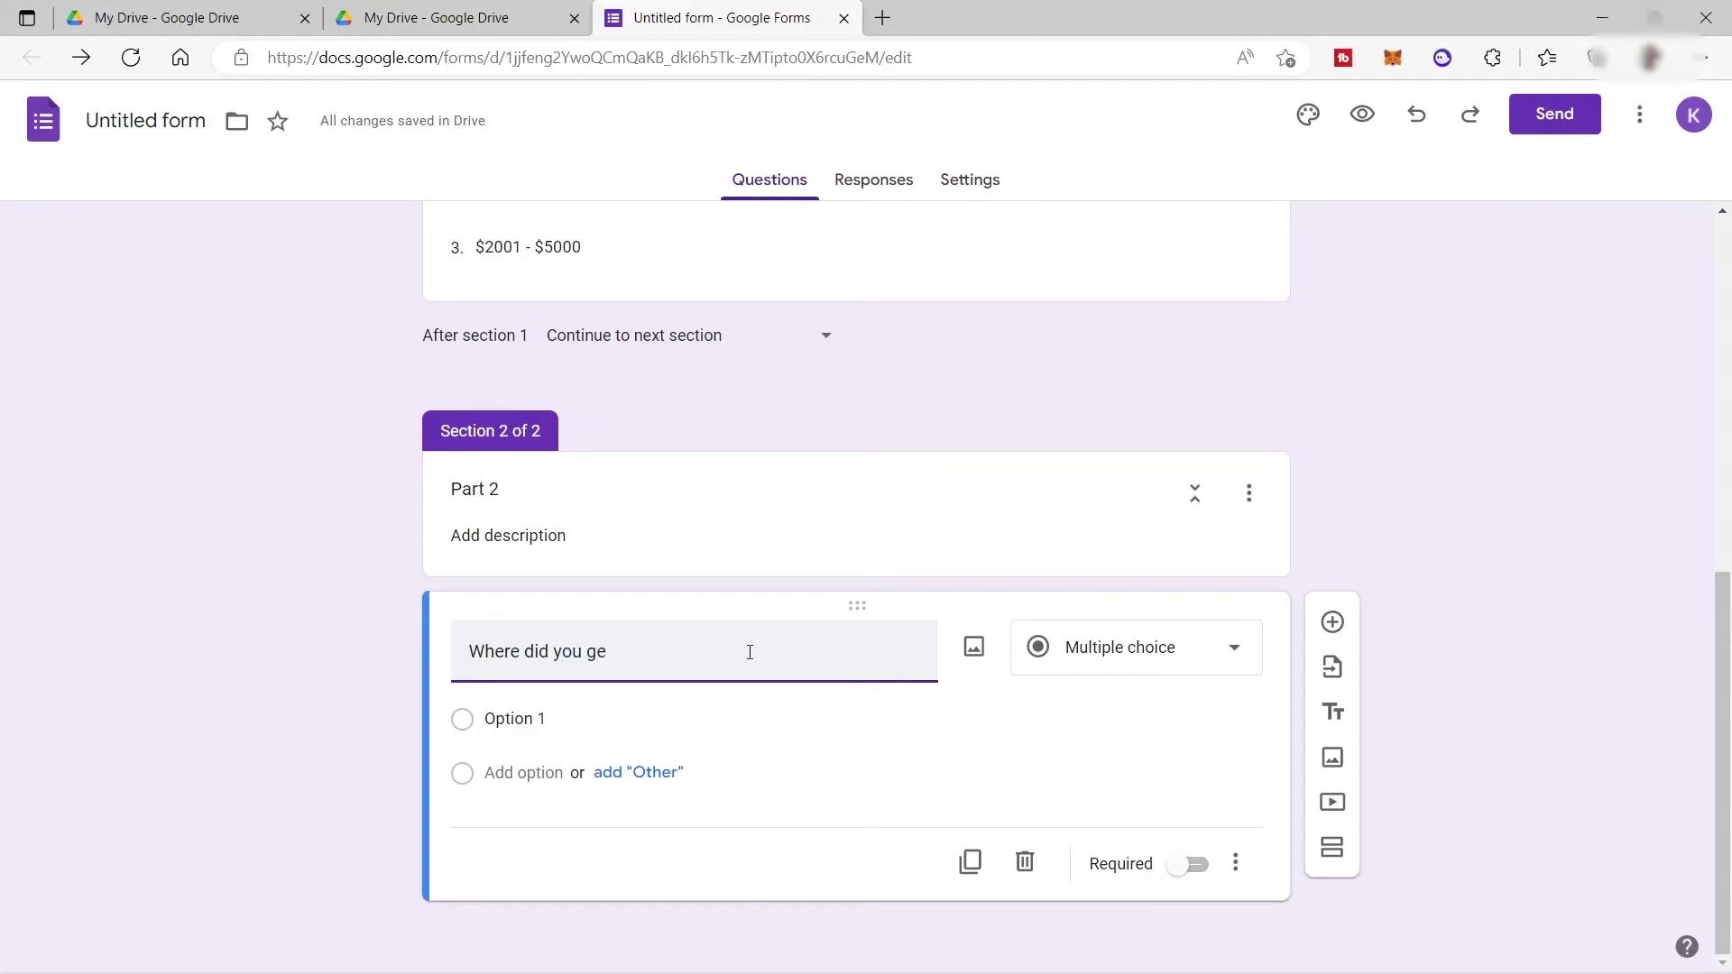
text(t find your client?)
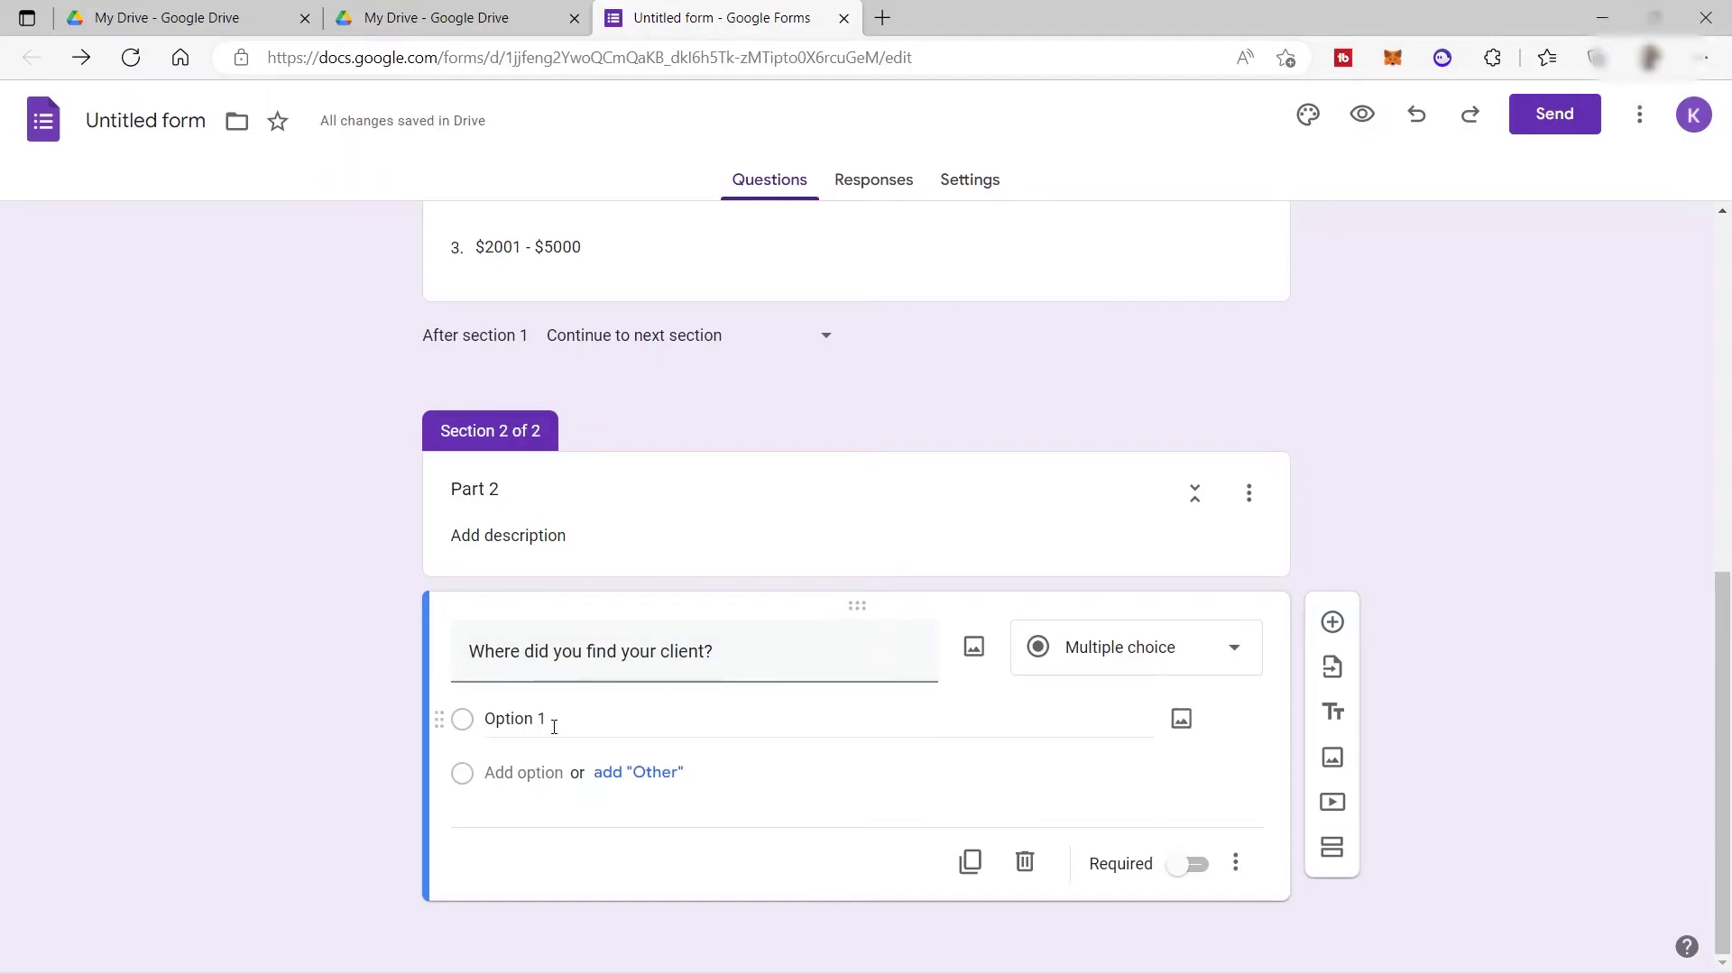
- Make the client question a Dropdown with the options "Upwork", "Fiberr", "Facebook" and "Instagram"
click(1233, 659)
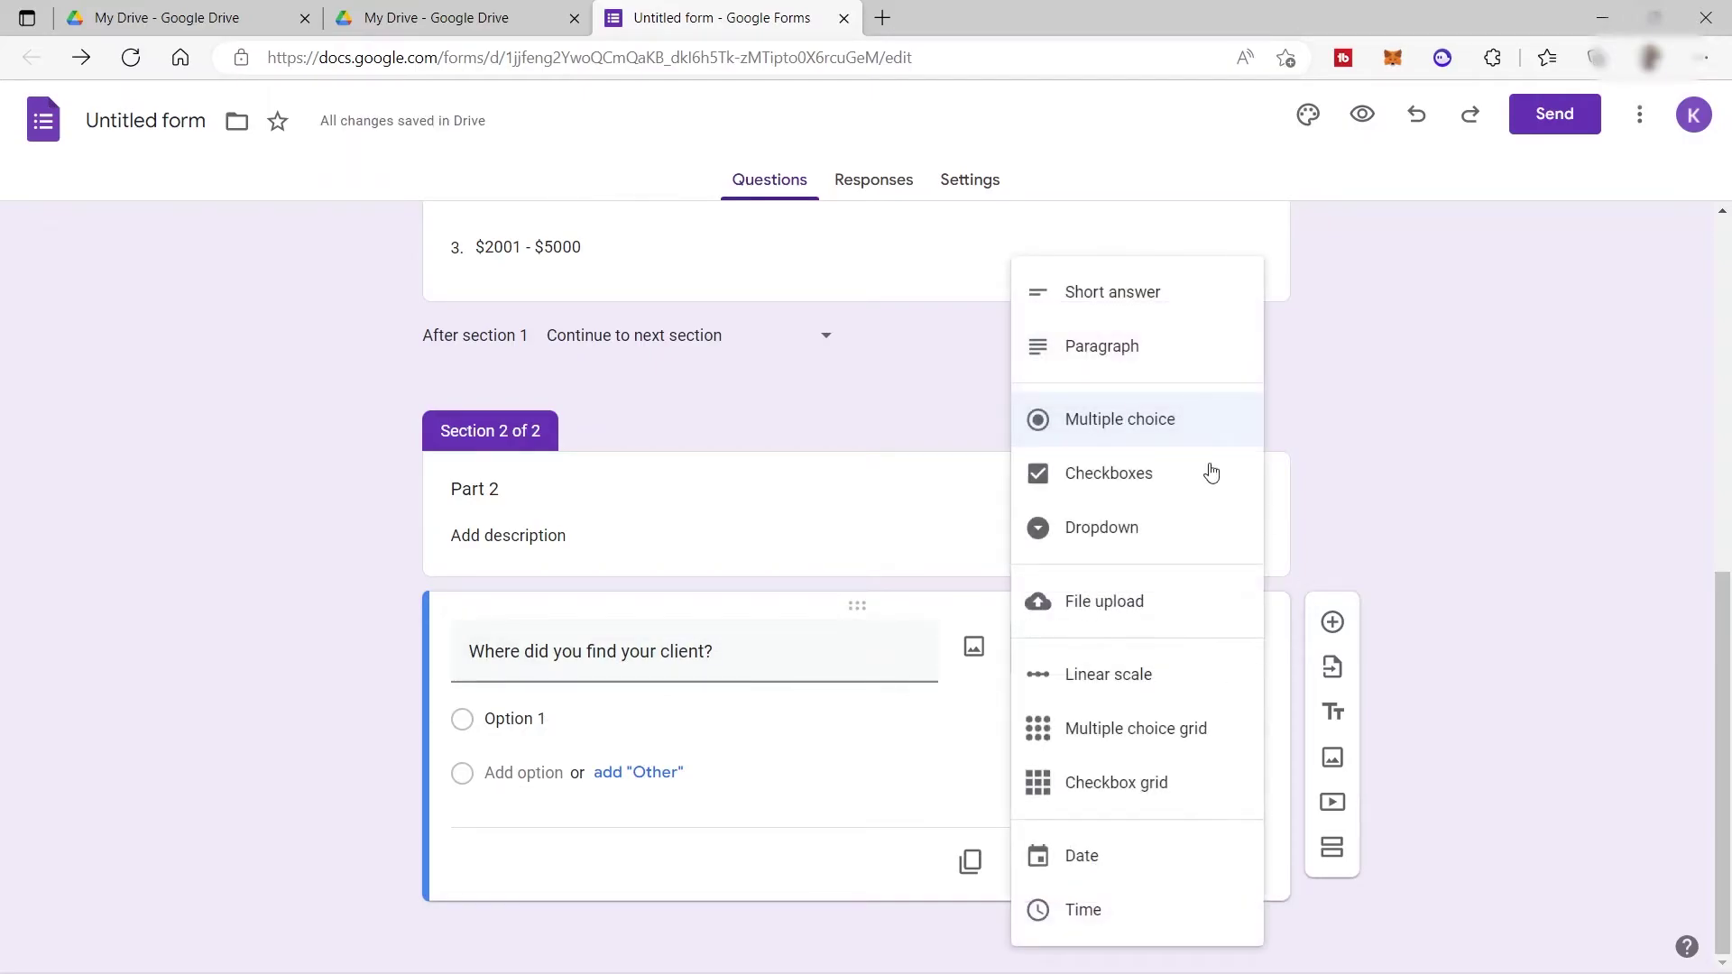
click(1112, 529)
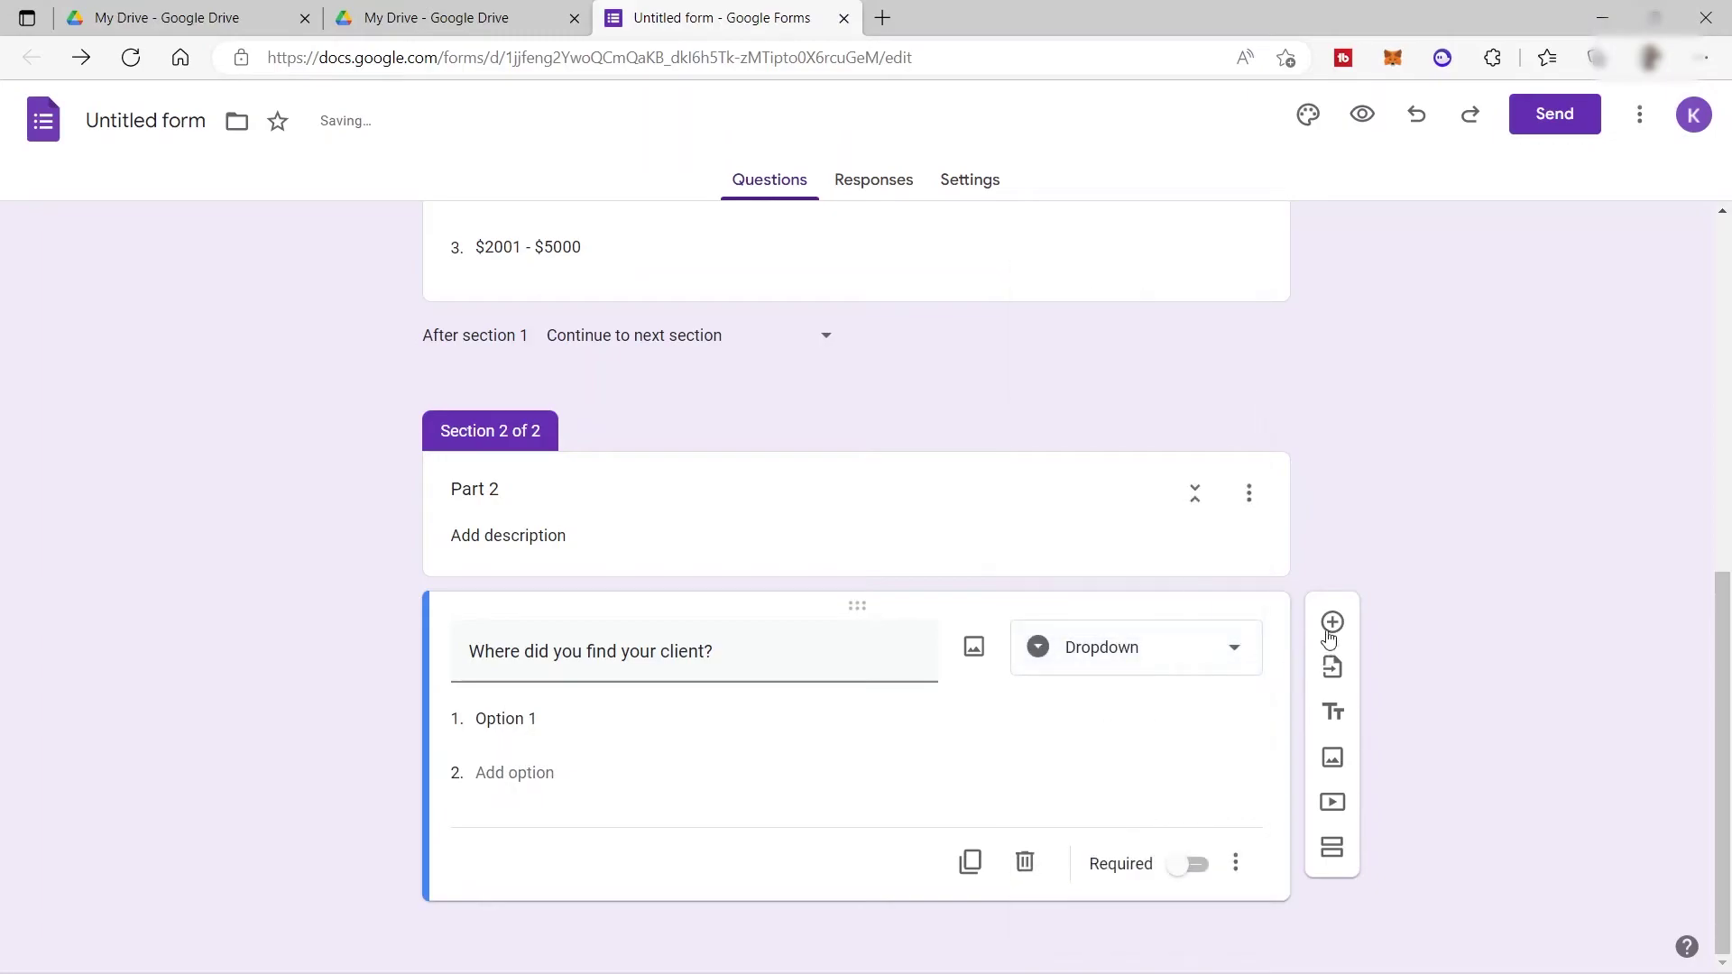
click(545, 727)
text(Upwork Fiberr Facebook Instagram)
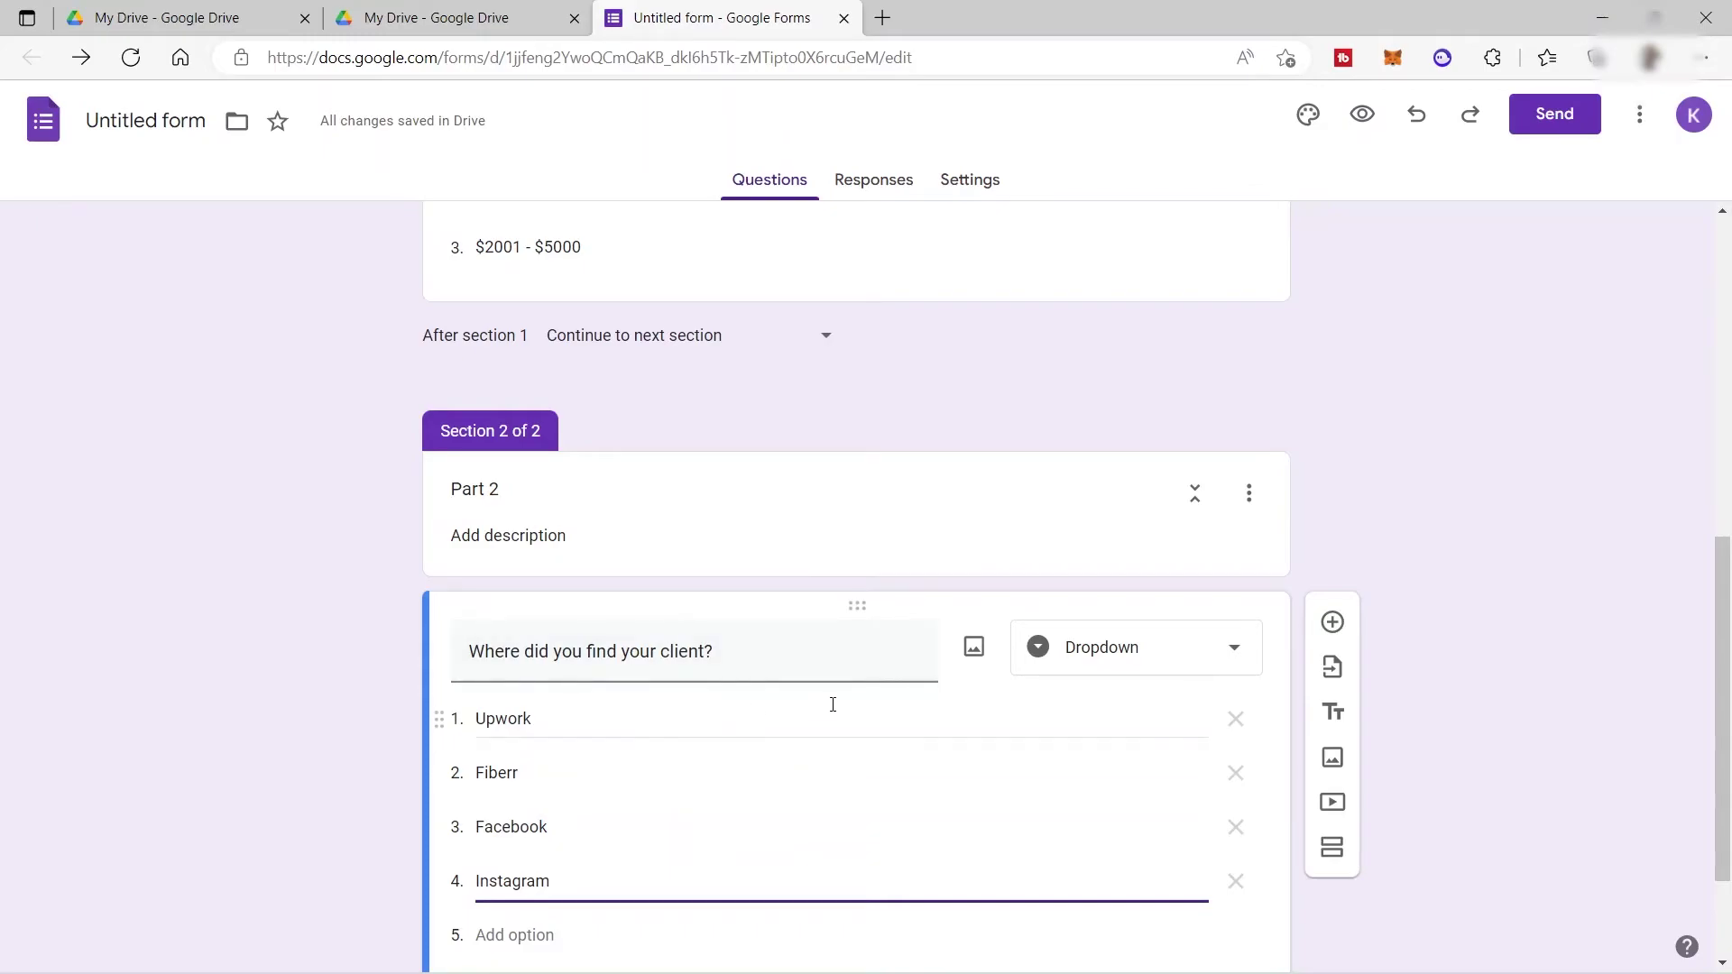
- Change the client question's type to Checkboxes
click(1225, 658)
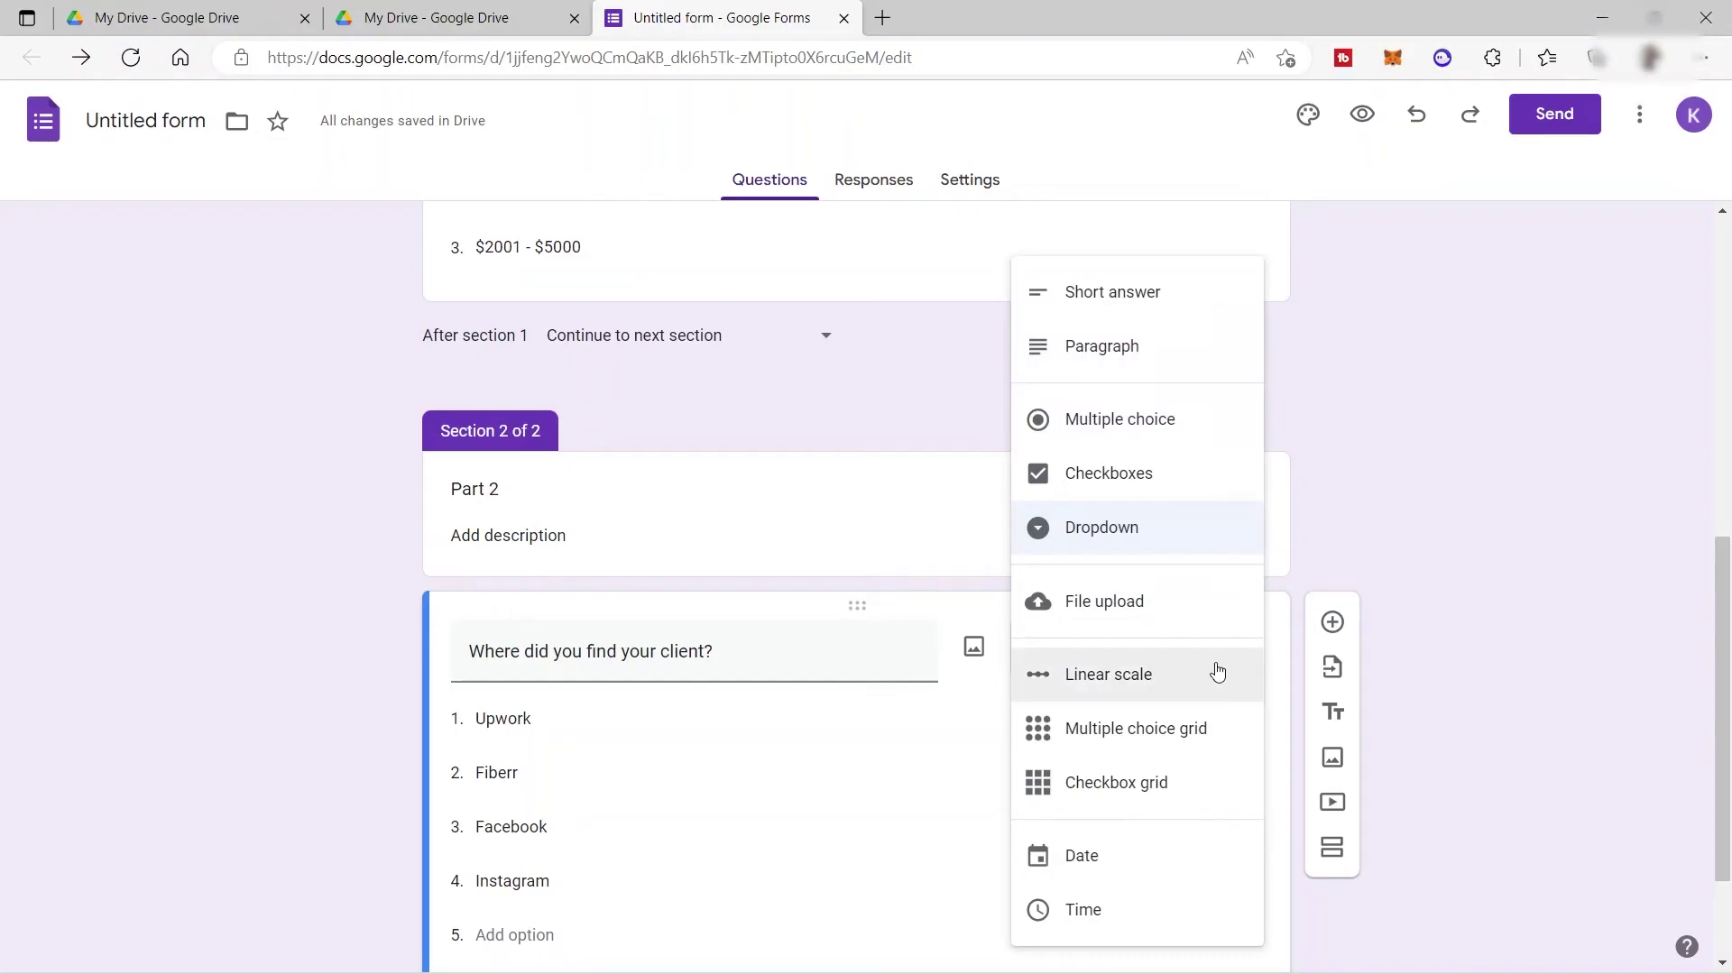
click(1074, 483)
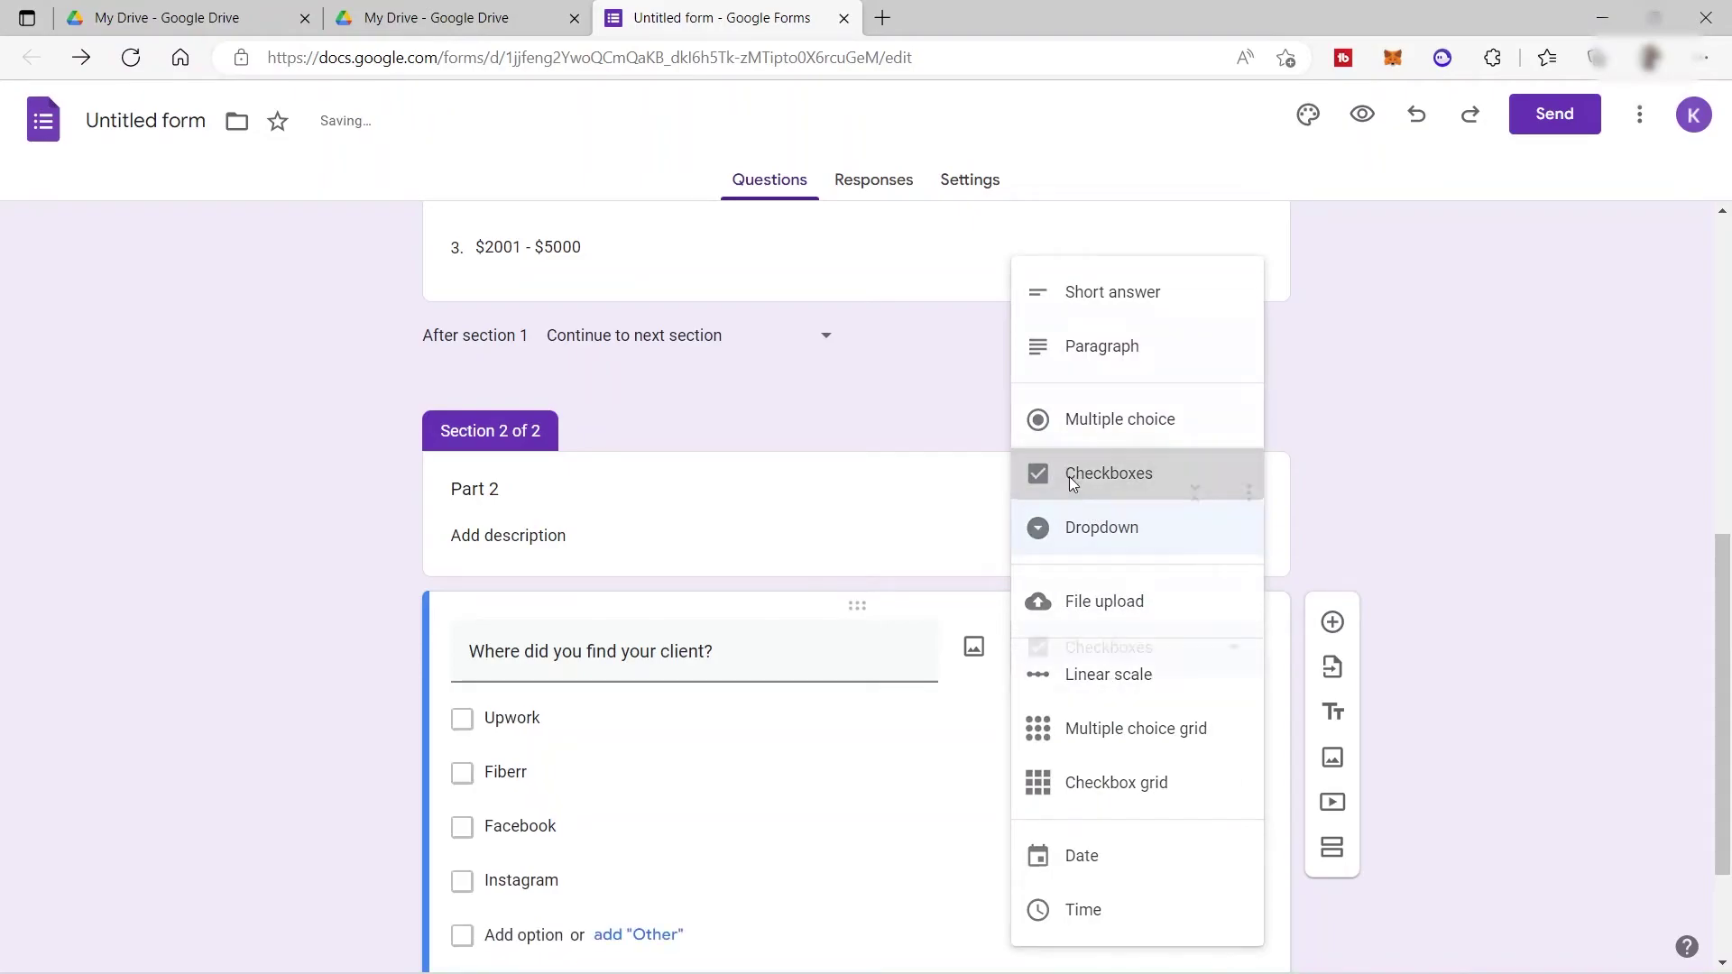
scroll(686, 793, down, 2)
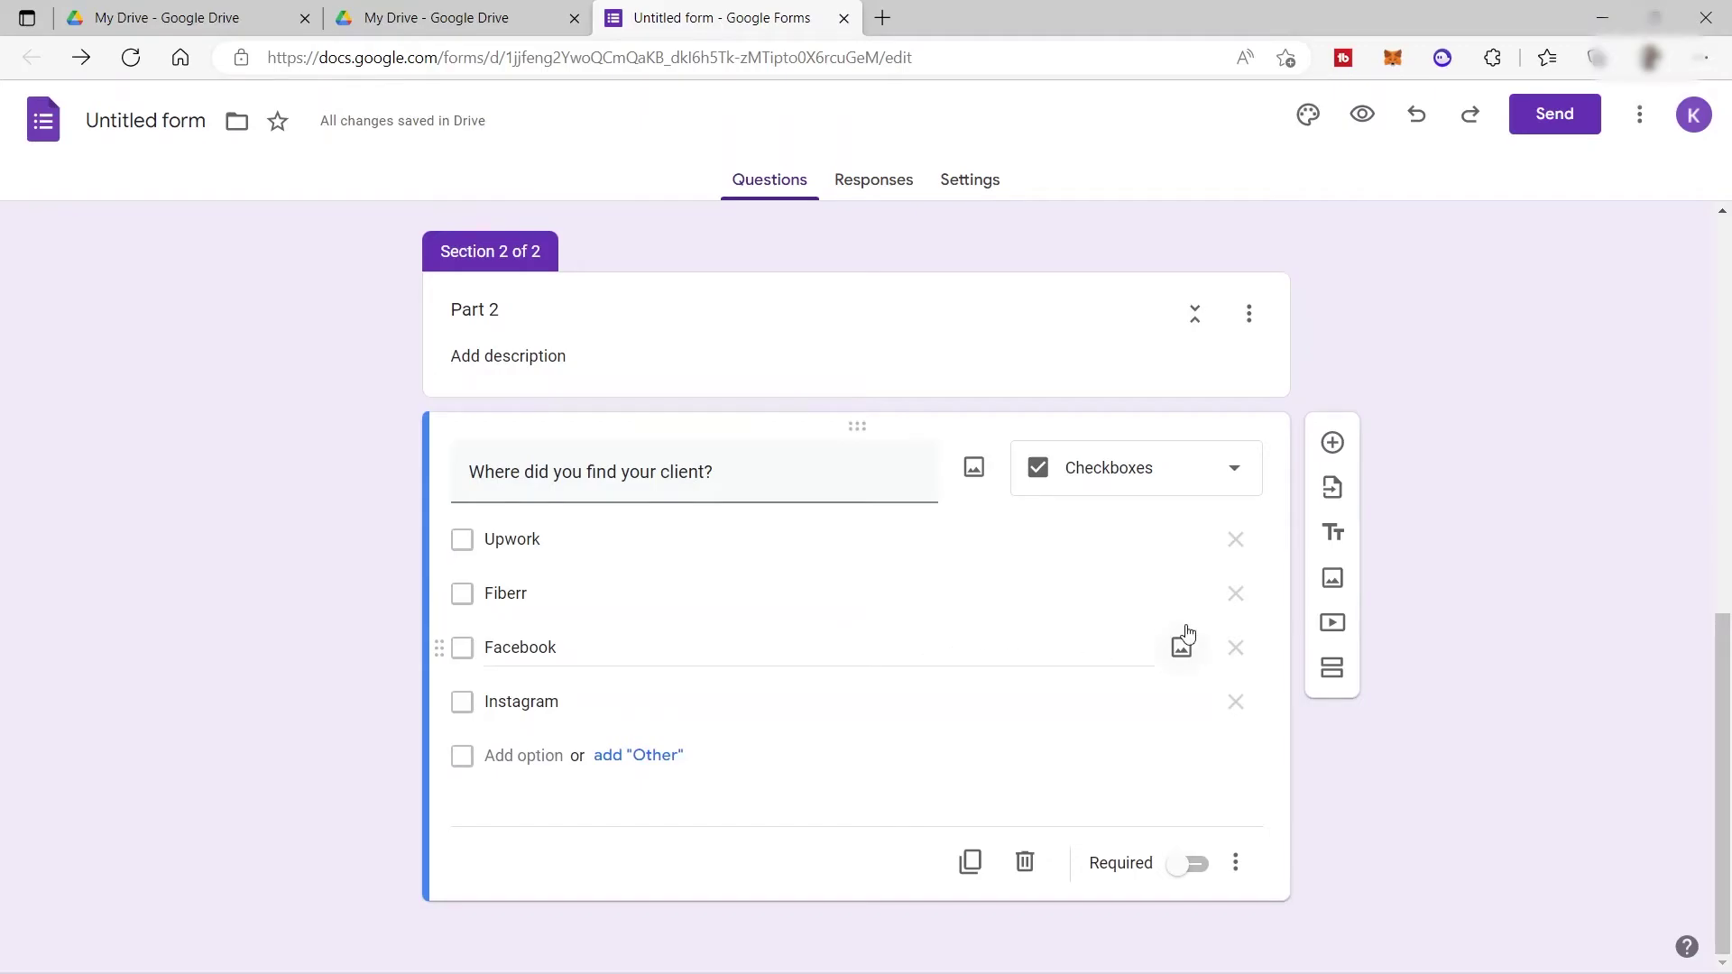
- Try red and red-orange as the form's theme color and settle on Indigo (#3f51b5)
scroll(1187, 633, up, 9)
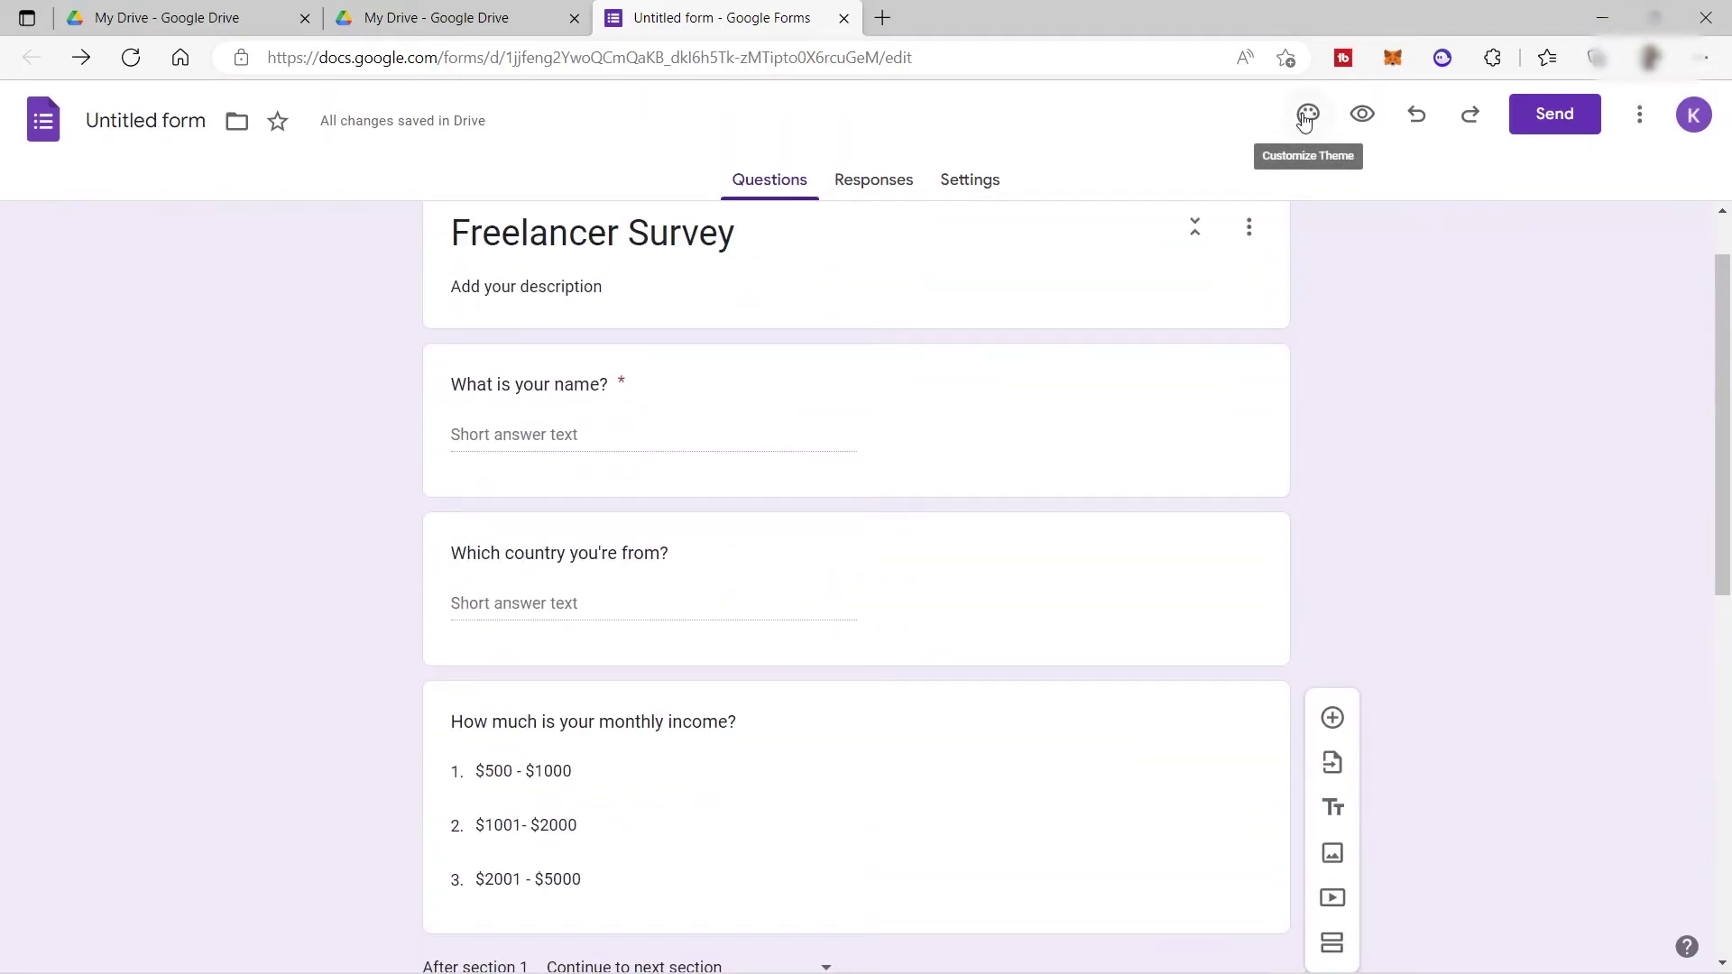
click(1305, 120)
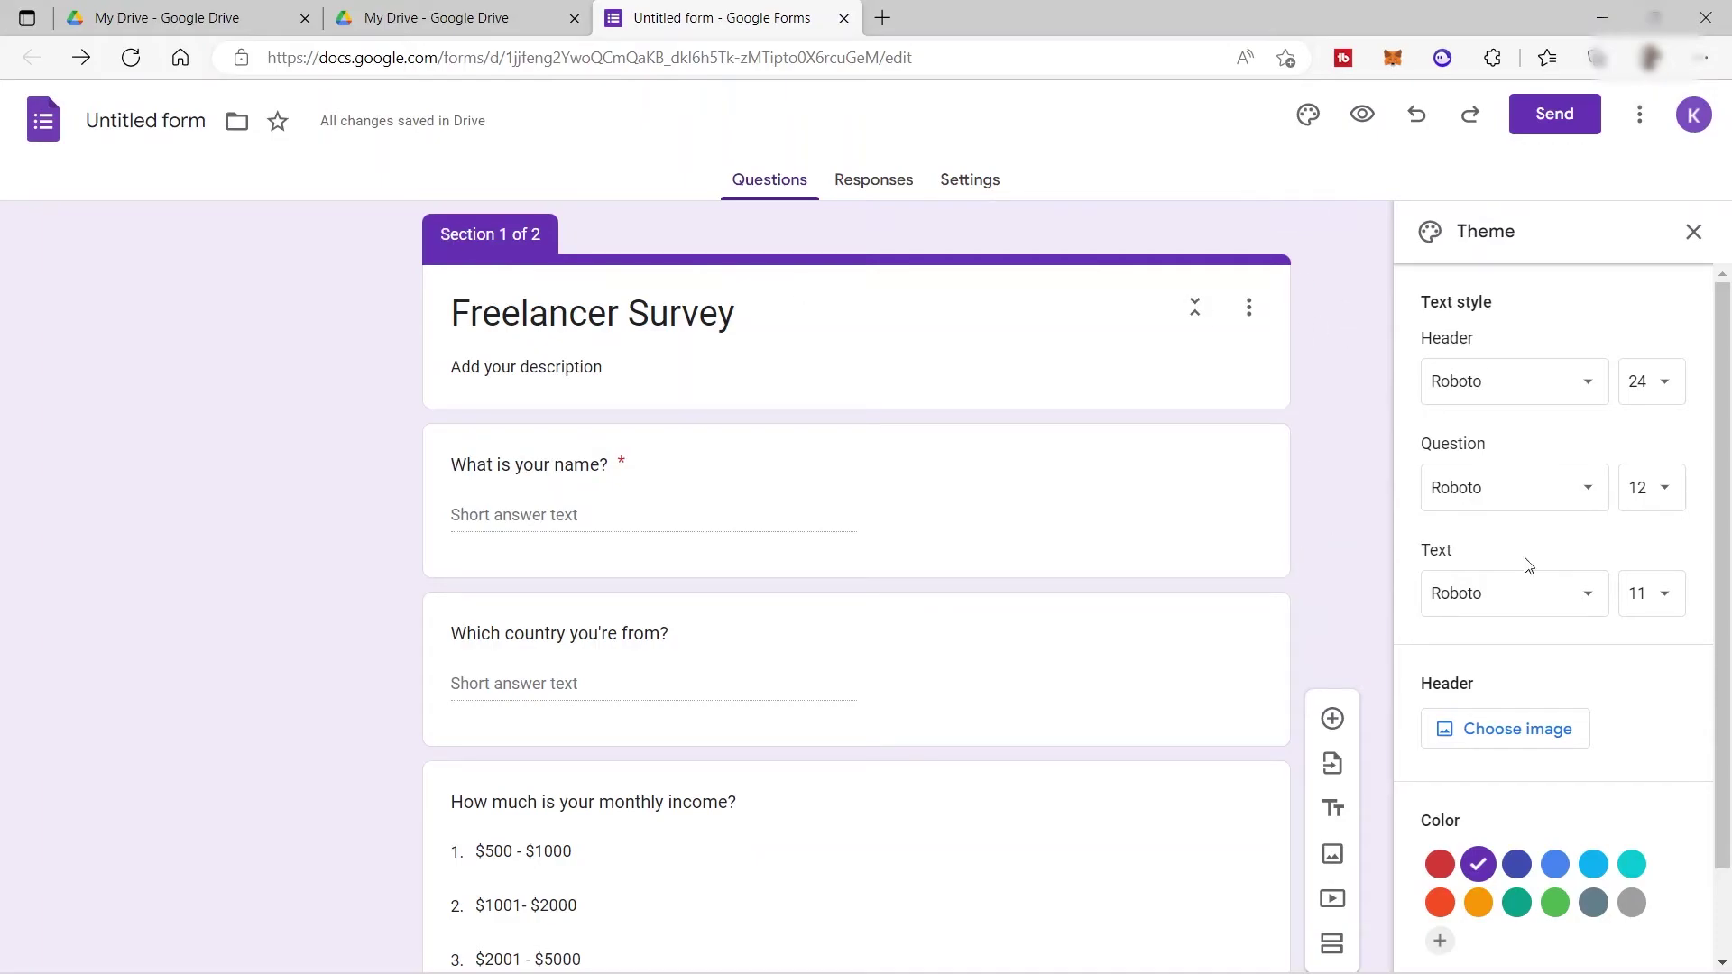
scroll(1541, 826, down, 2)
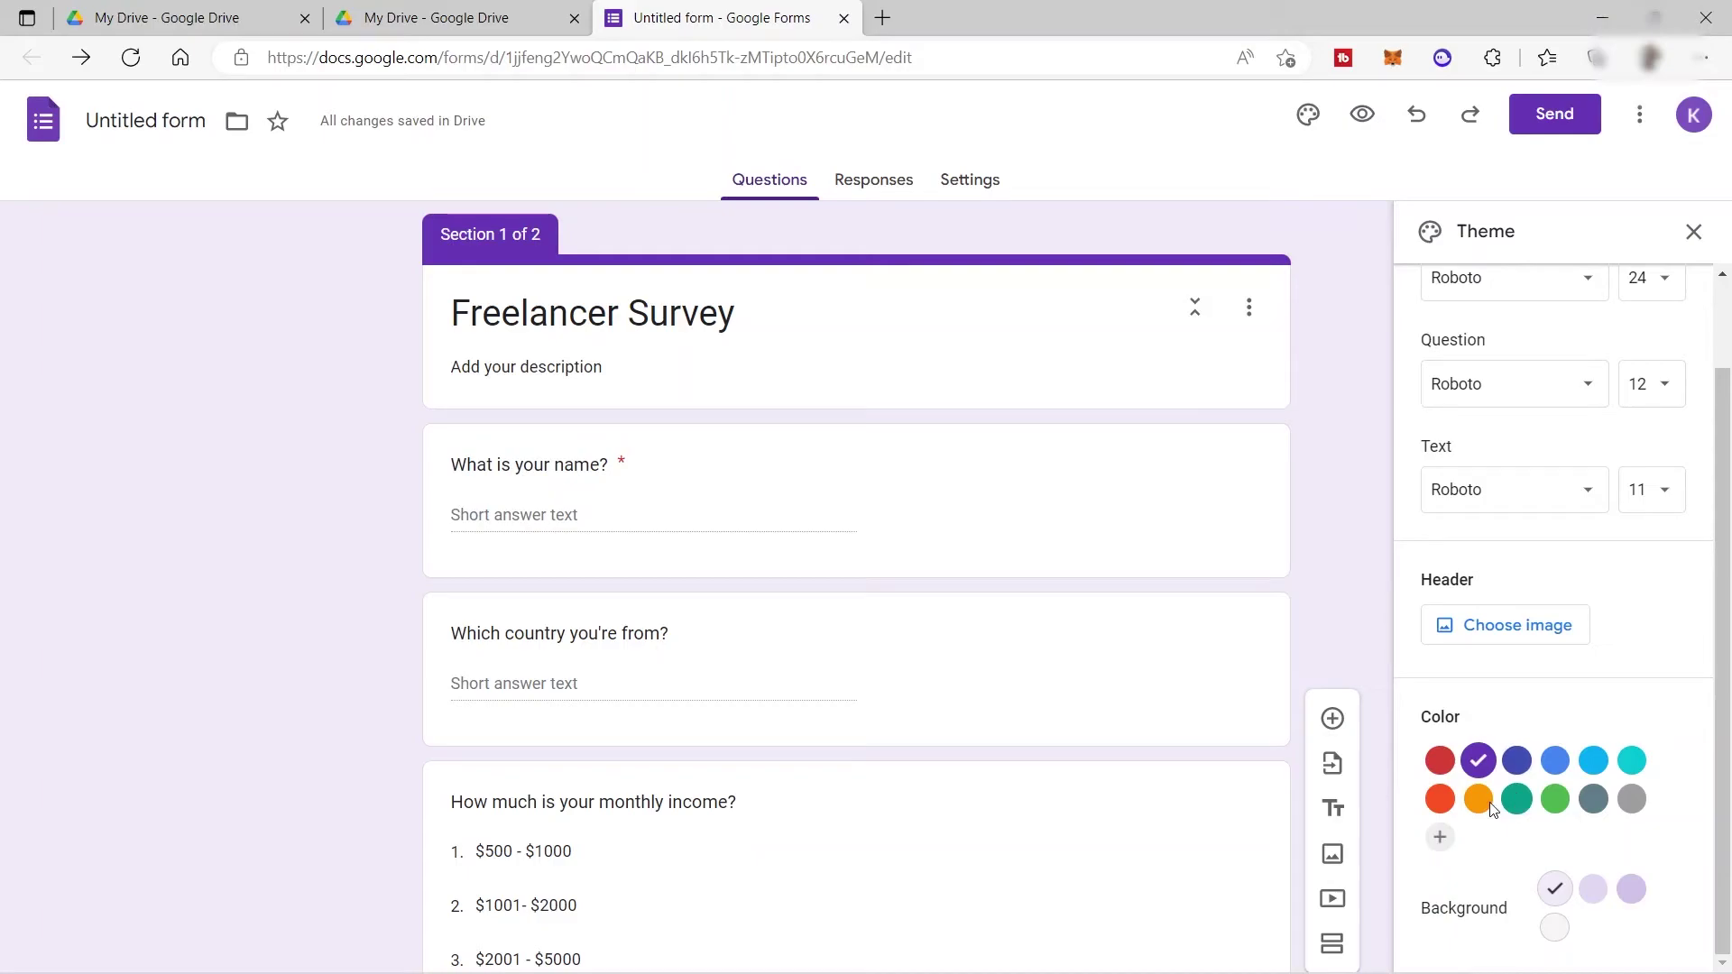
click(1441, 763)
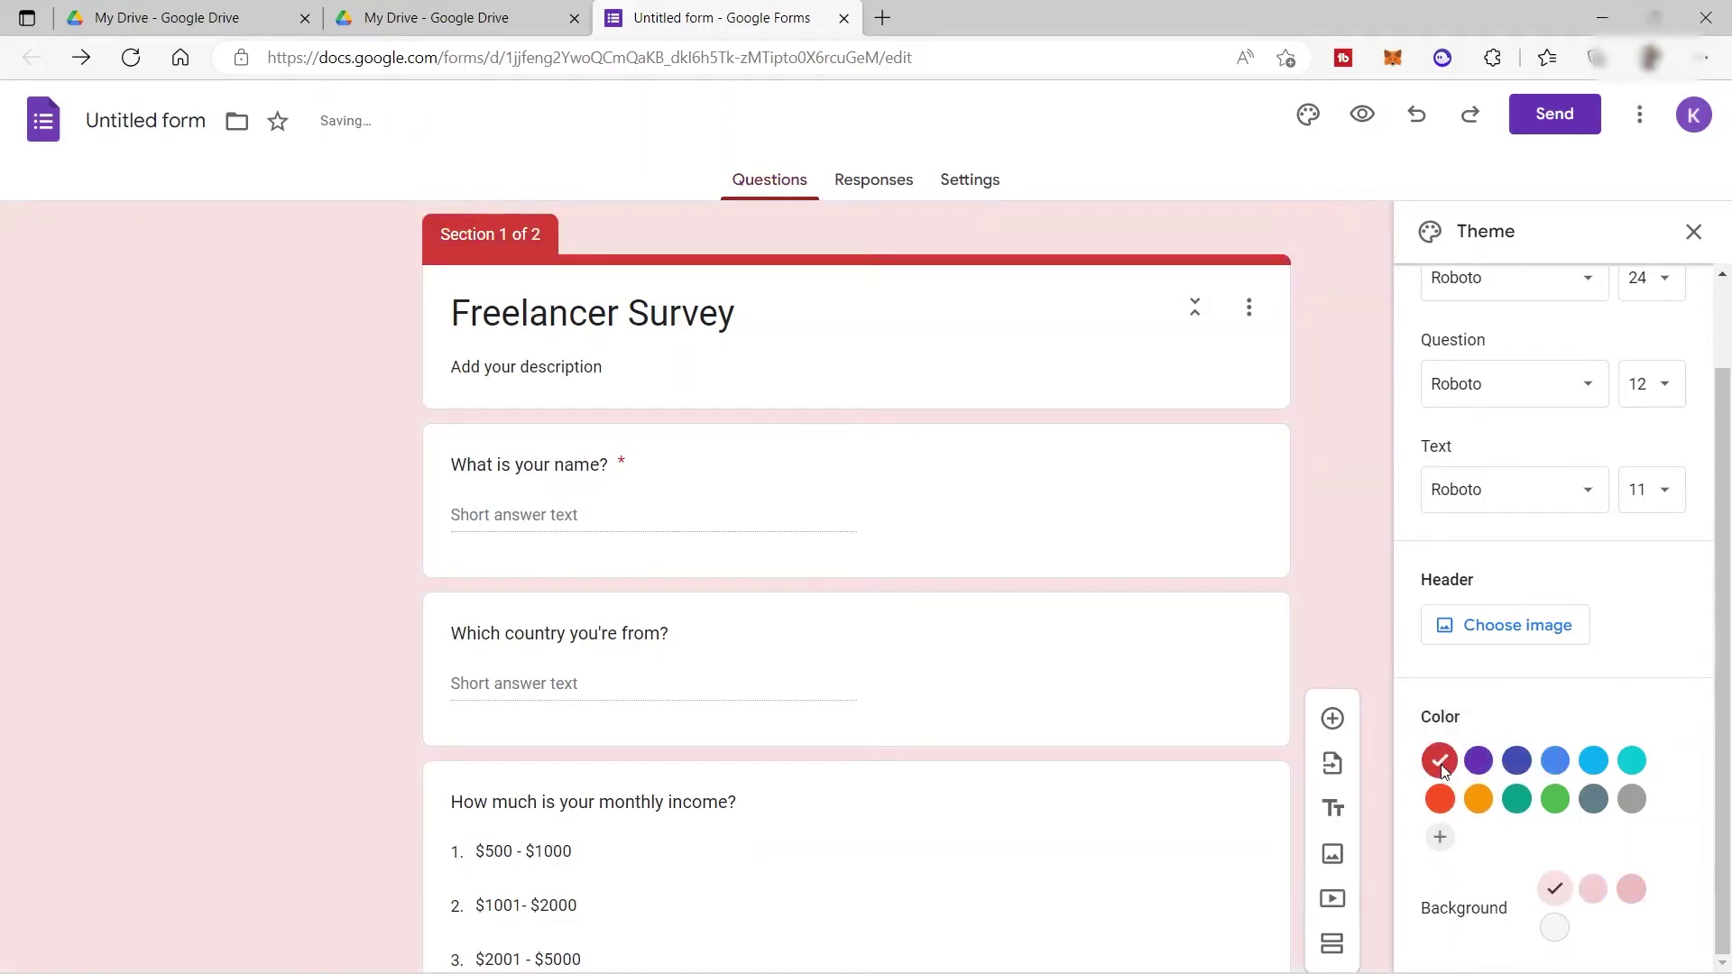
click(1516, 760)
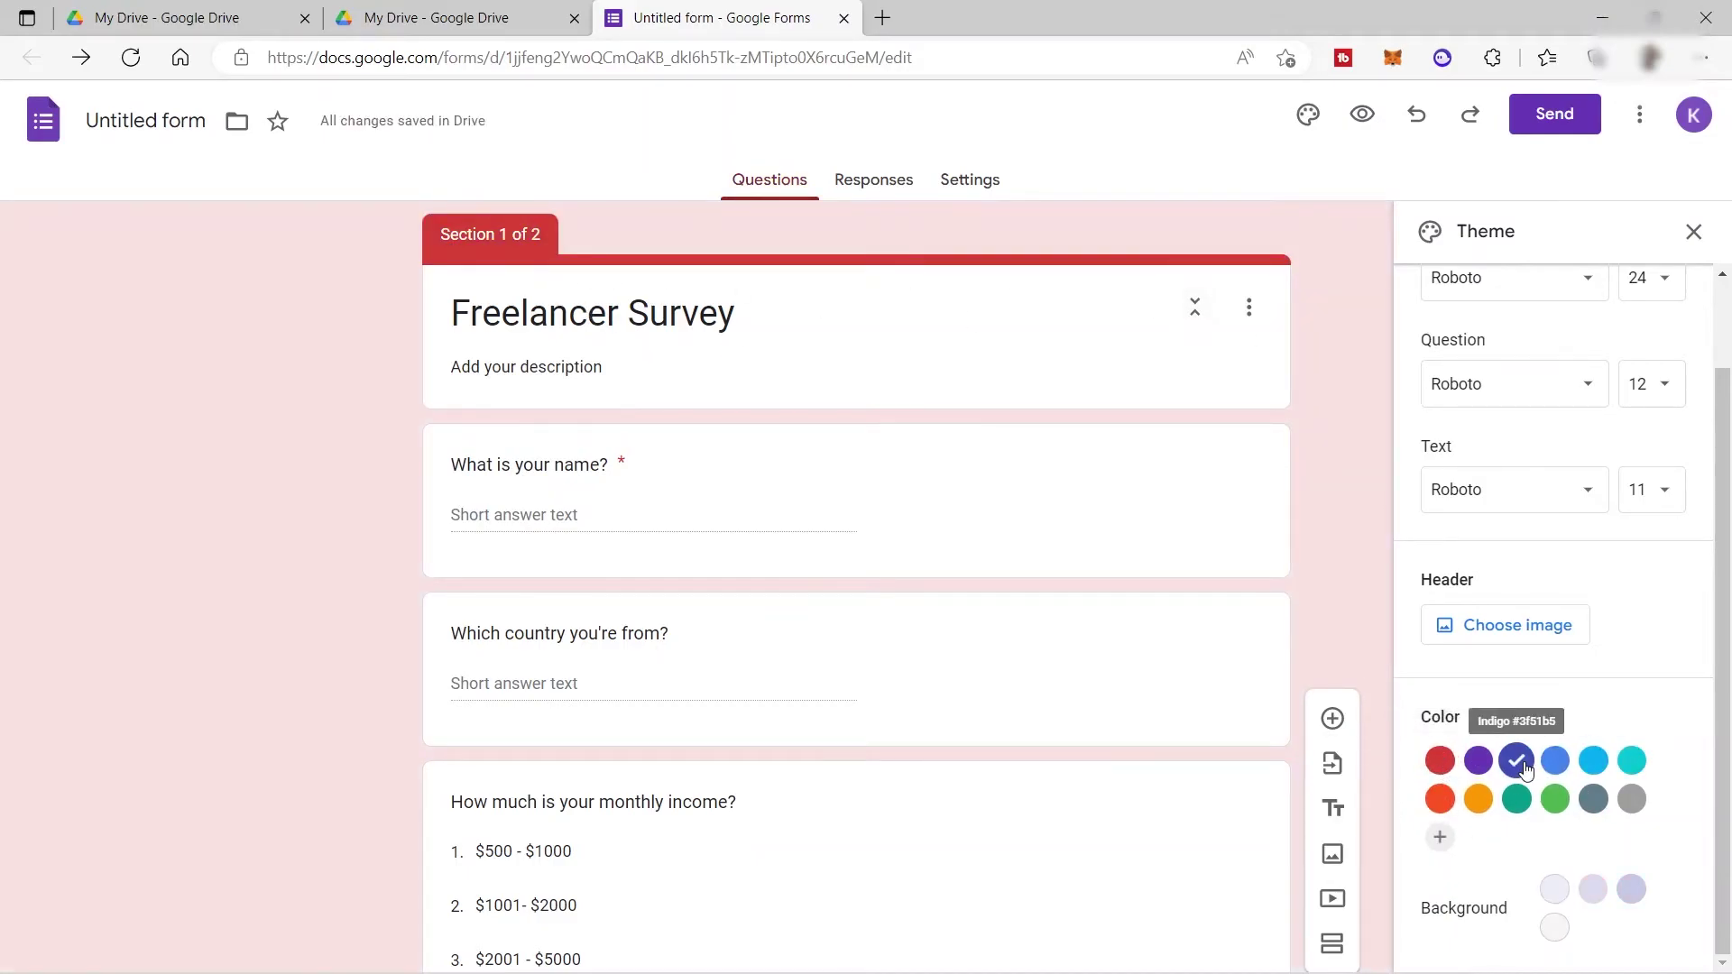
click(1440, 799)
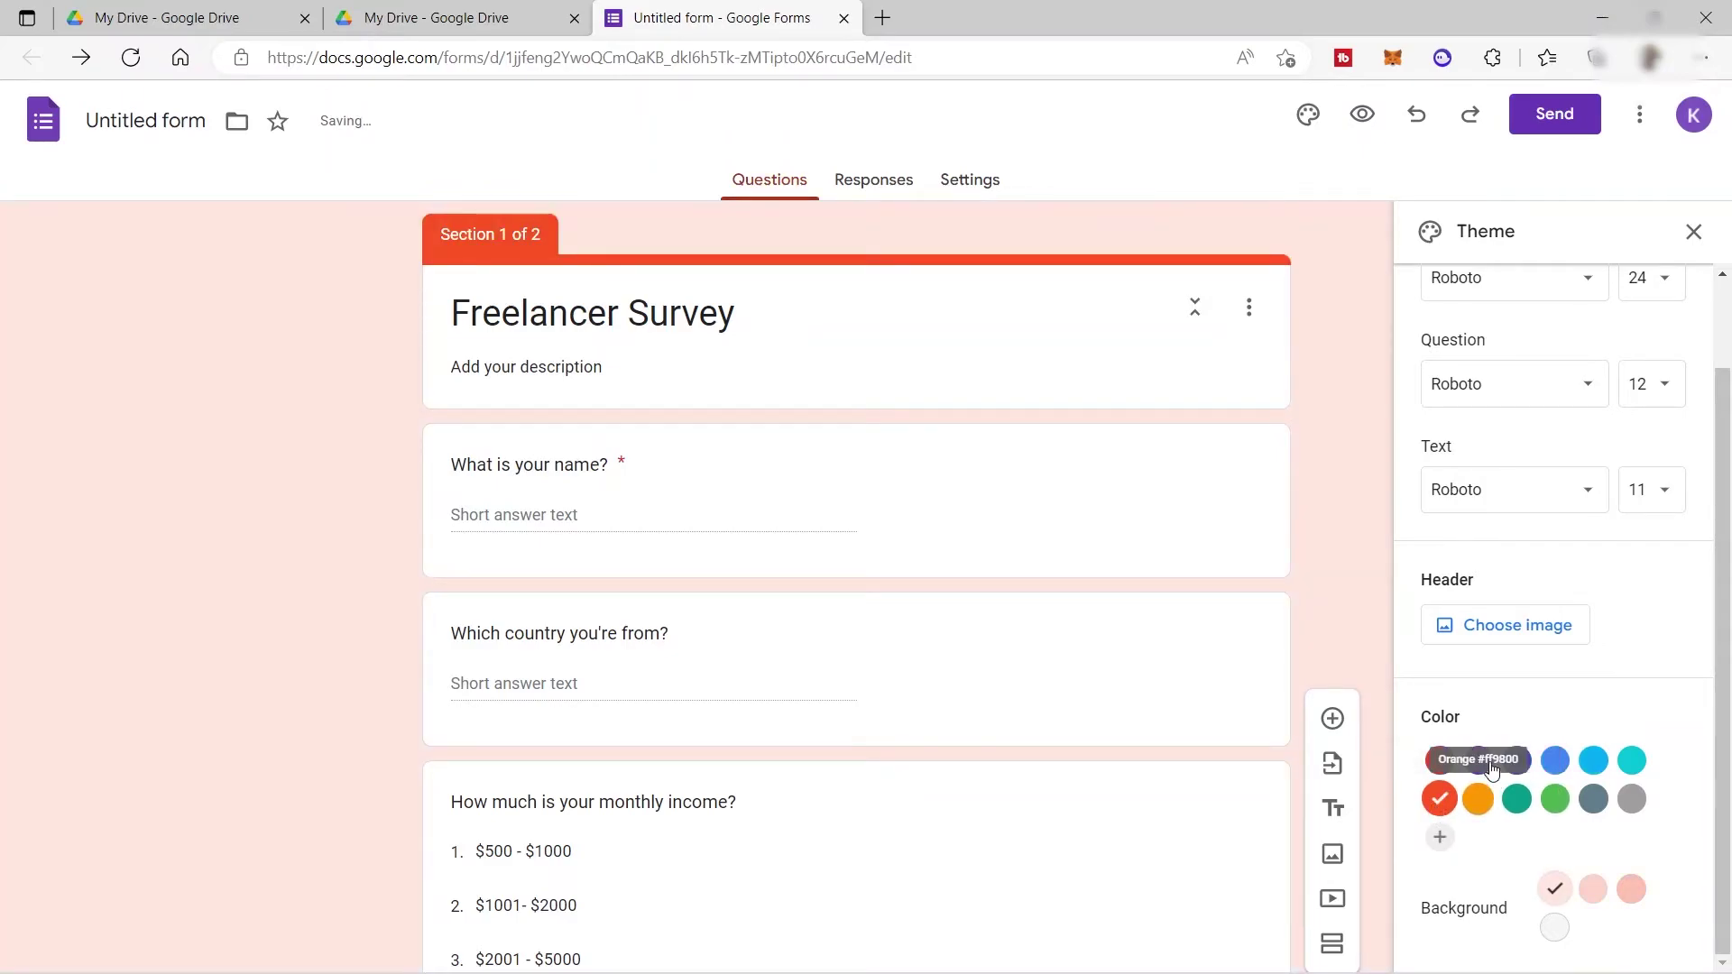
click(1519, 765)
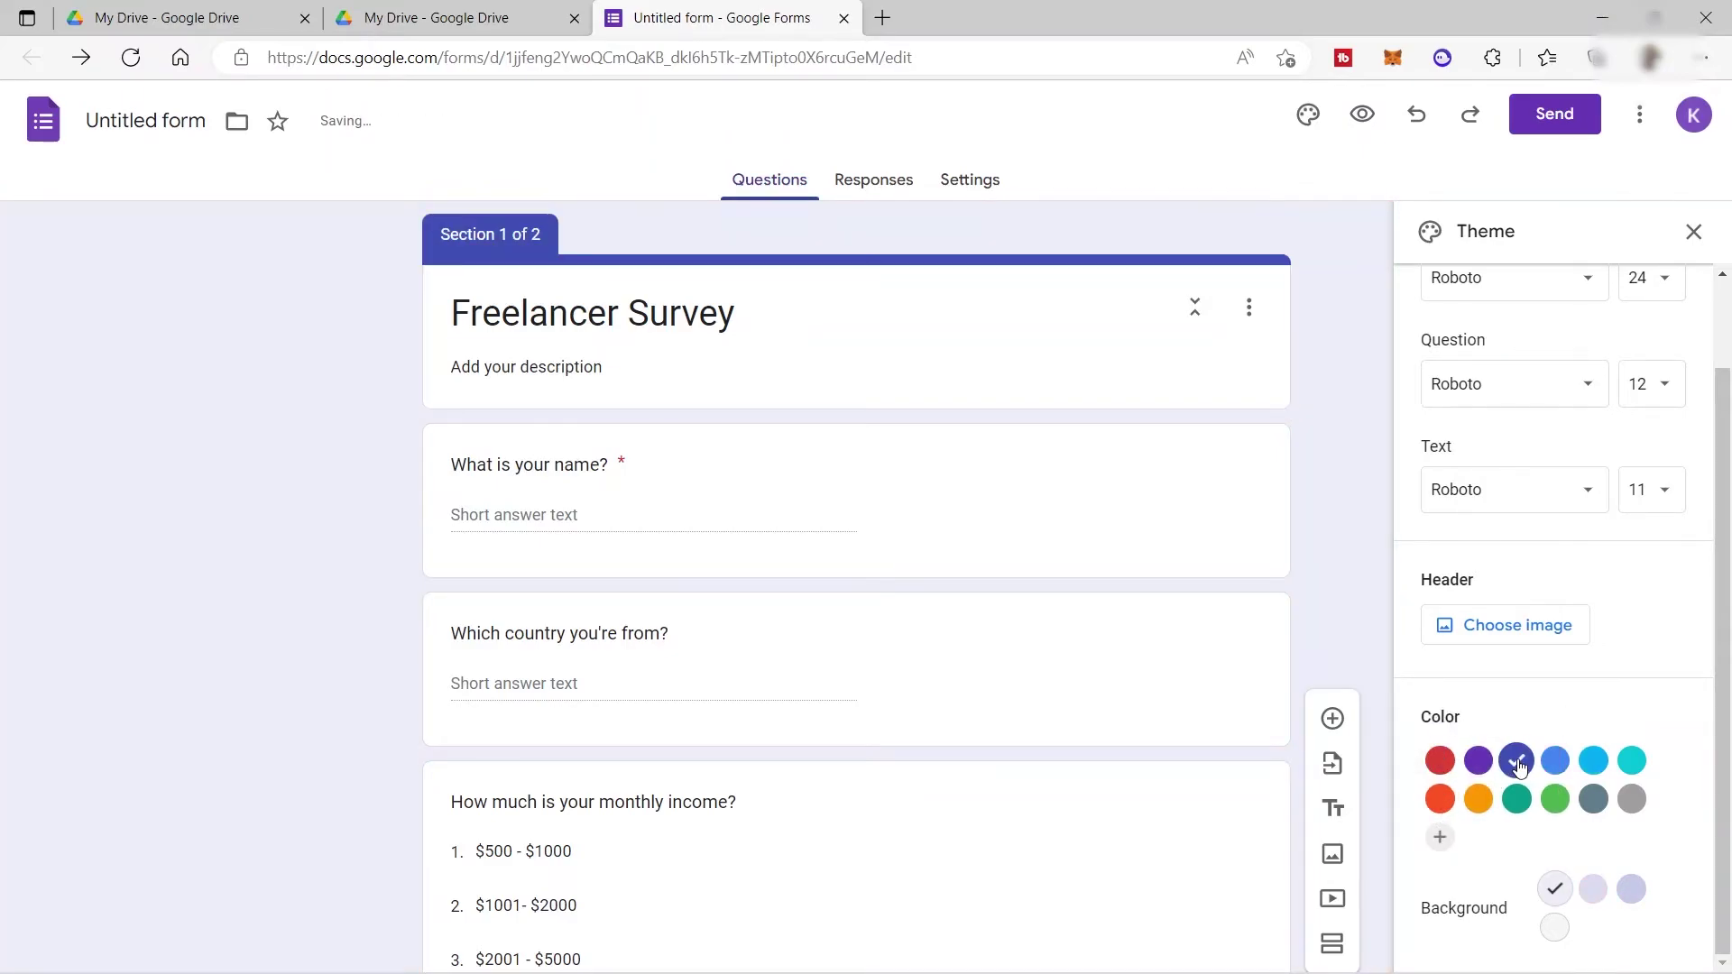
- Look through the fonts available for the question text and close the theme options
scroll(1565, 390, up, 2)
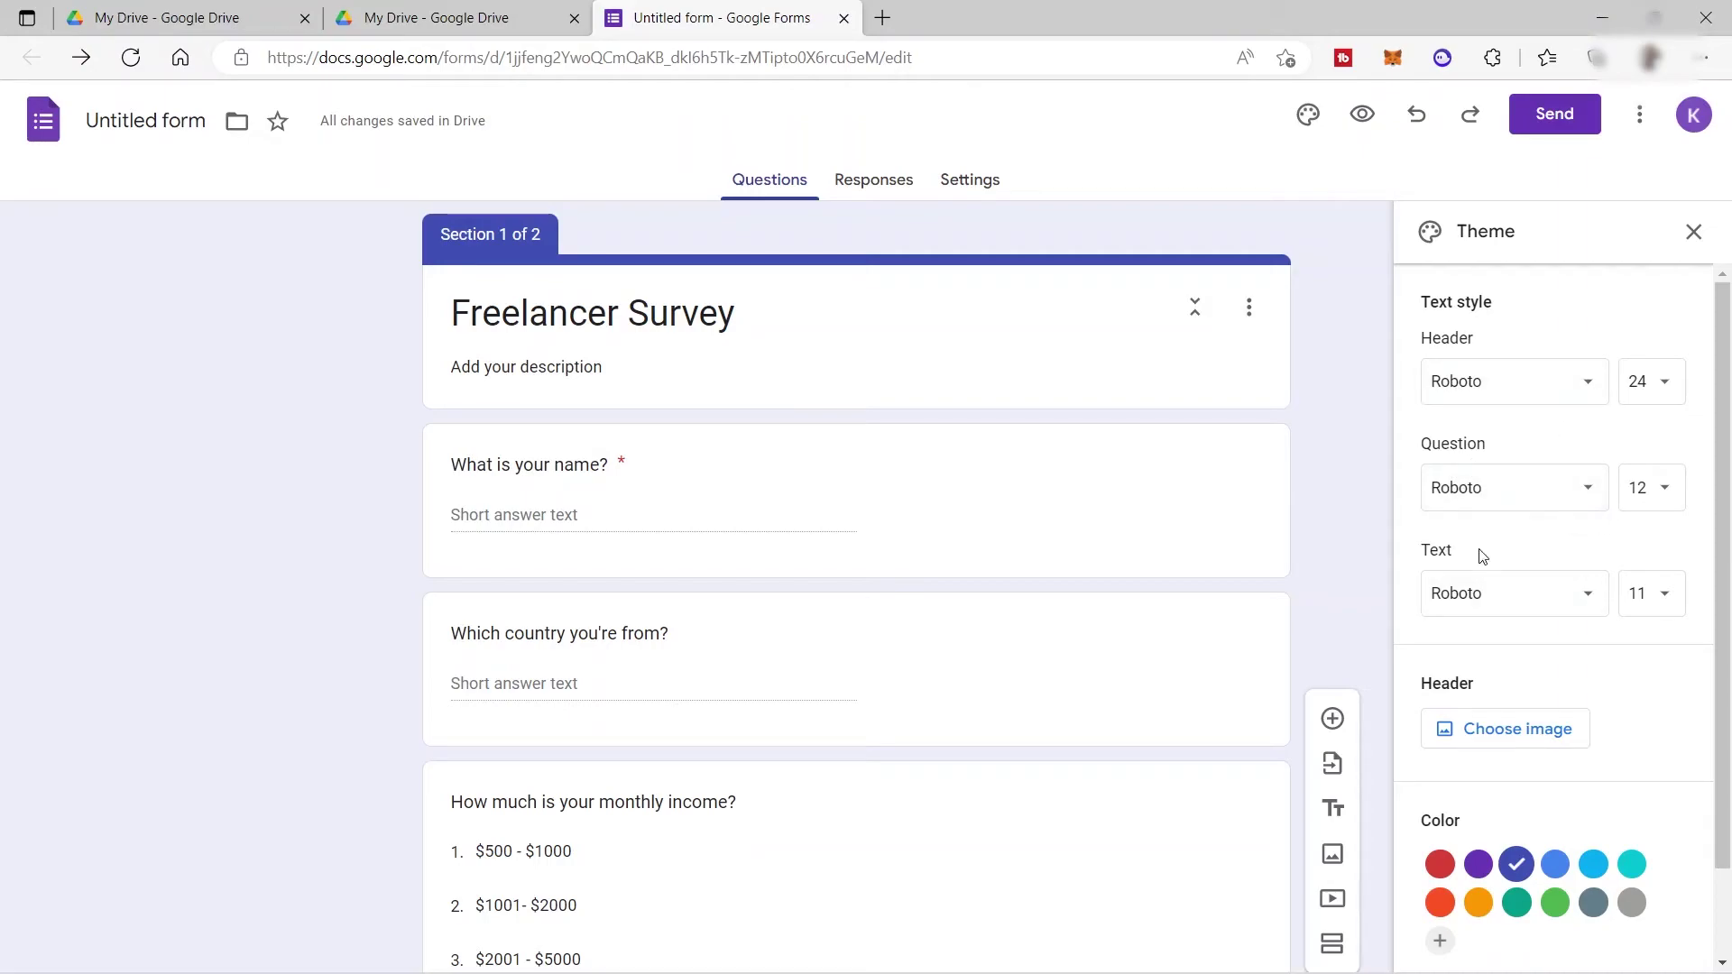
click(1524, 492)
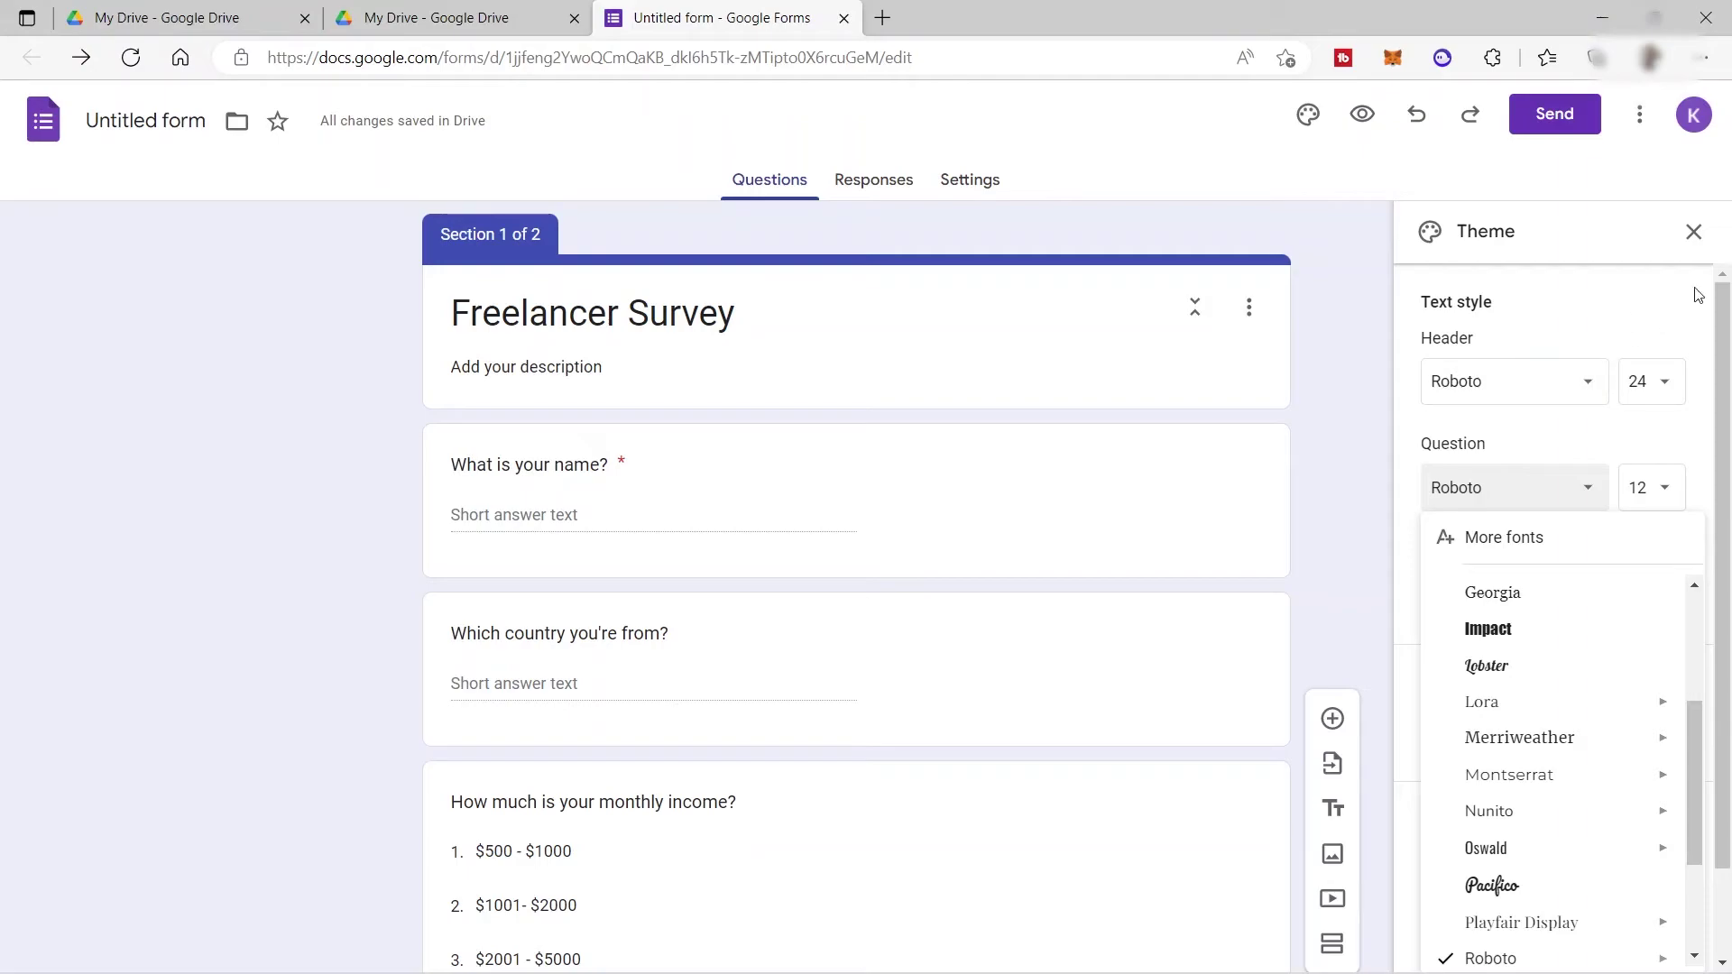
click(1695, 234)
click(1693, 233)
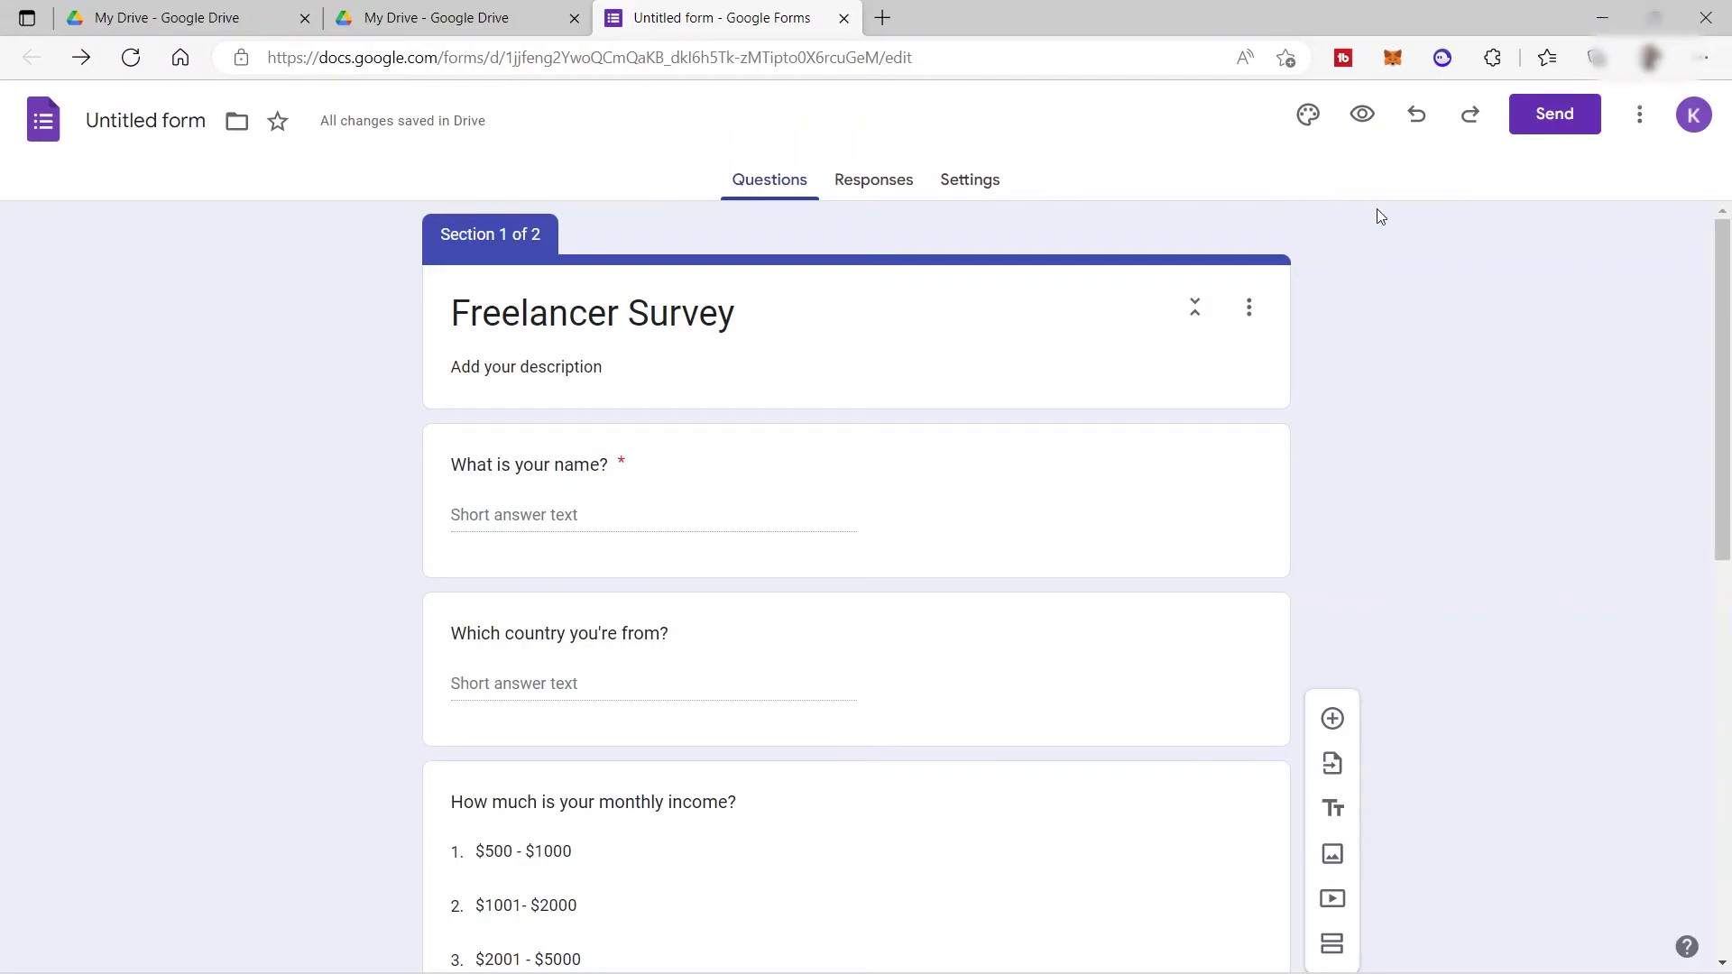
- Preview the form, test the required name question by leaving it empty, and advance to the Part 2 section
click(1362, 115)
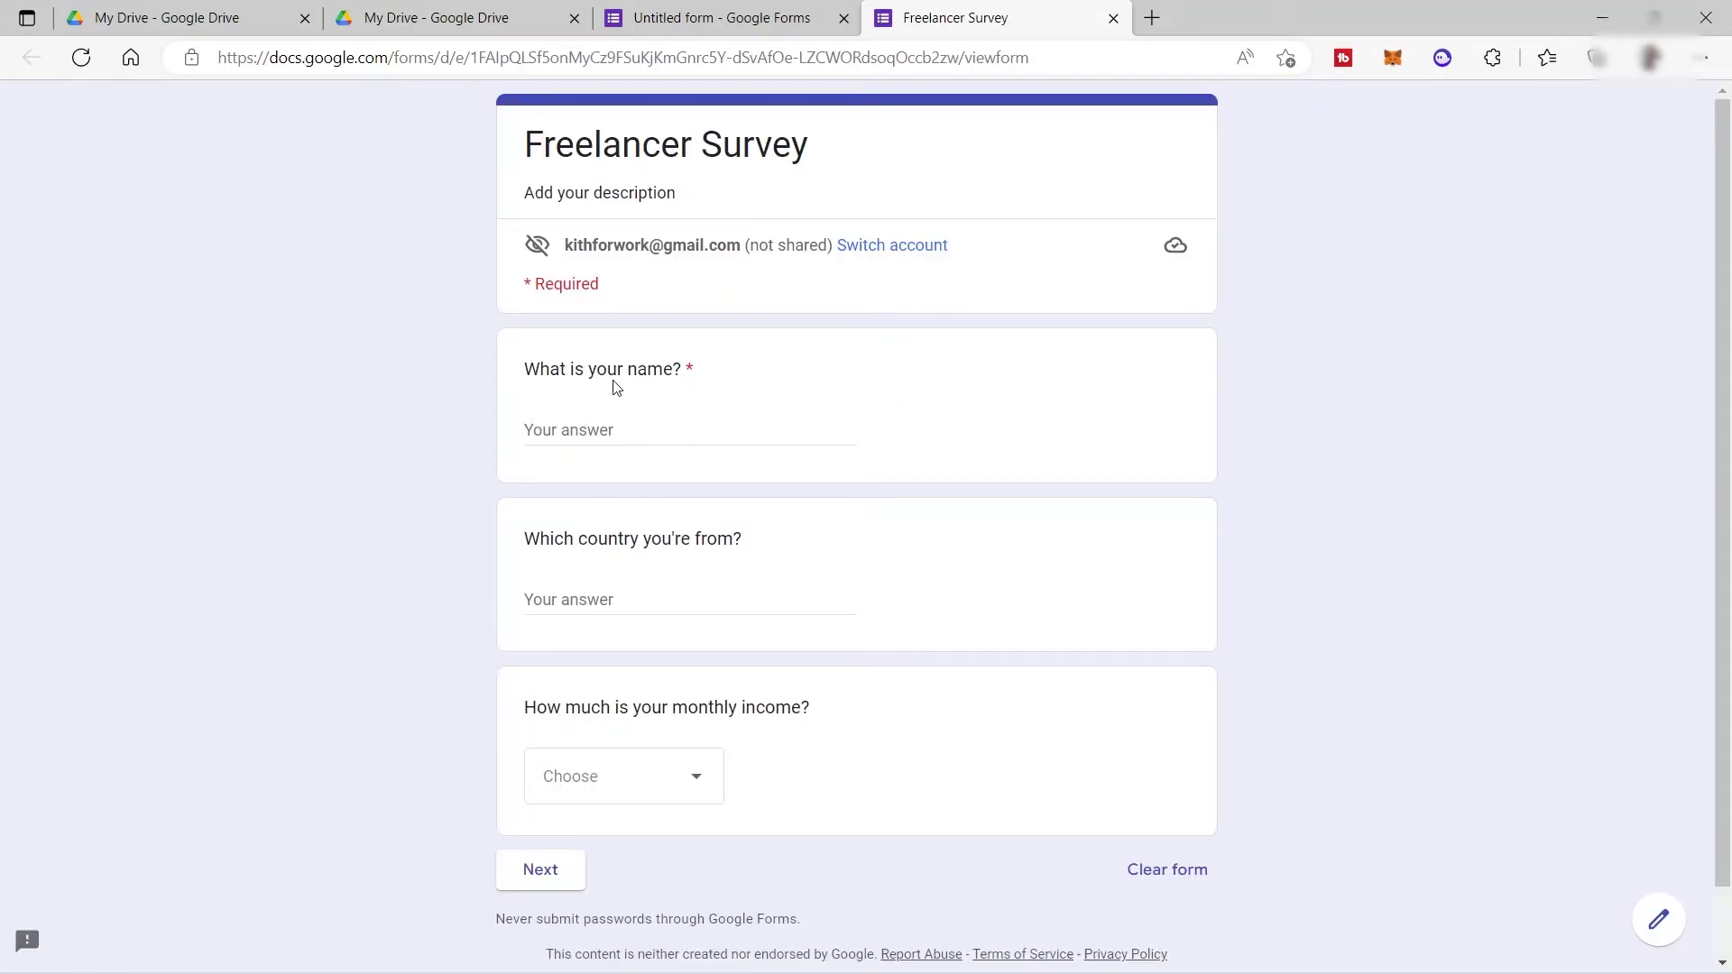
scroll(695, 433, down, 1)
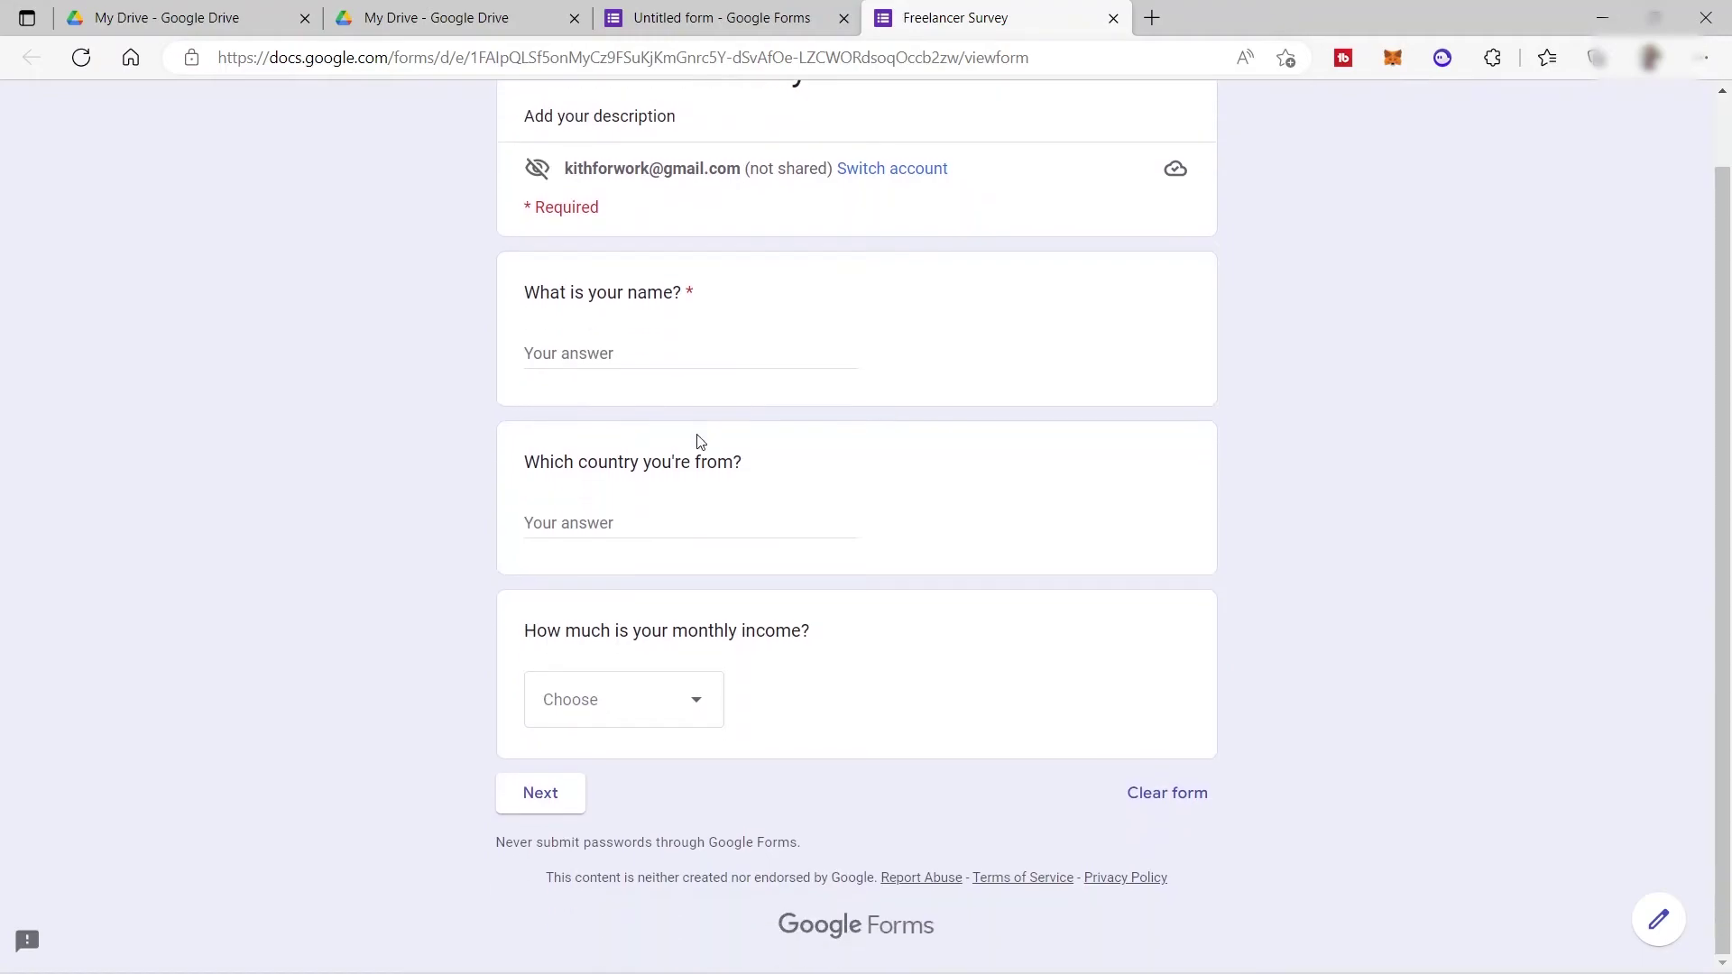
click(557, 811)
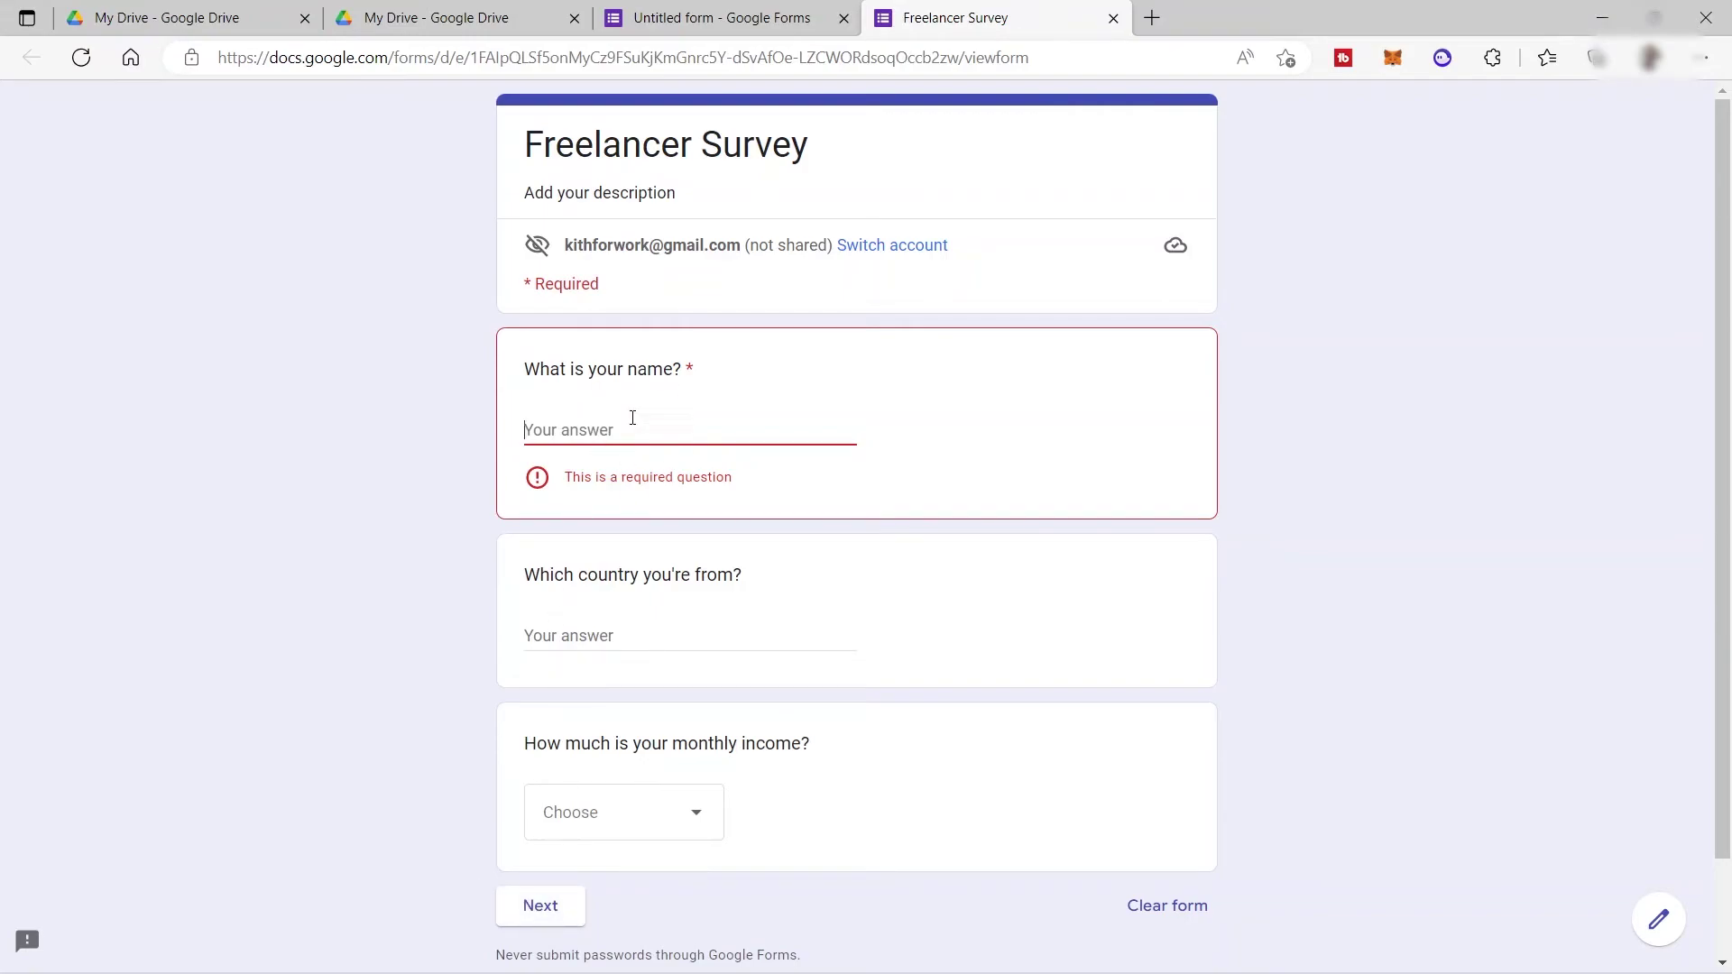
click(728, 423)
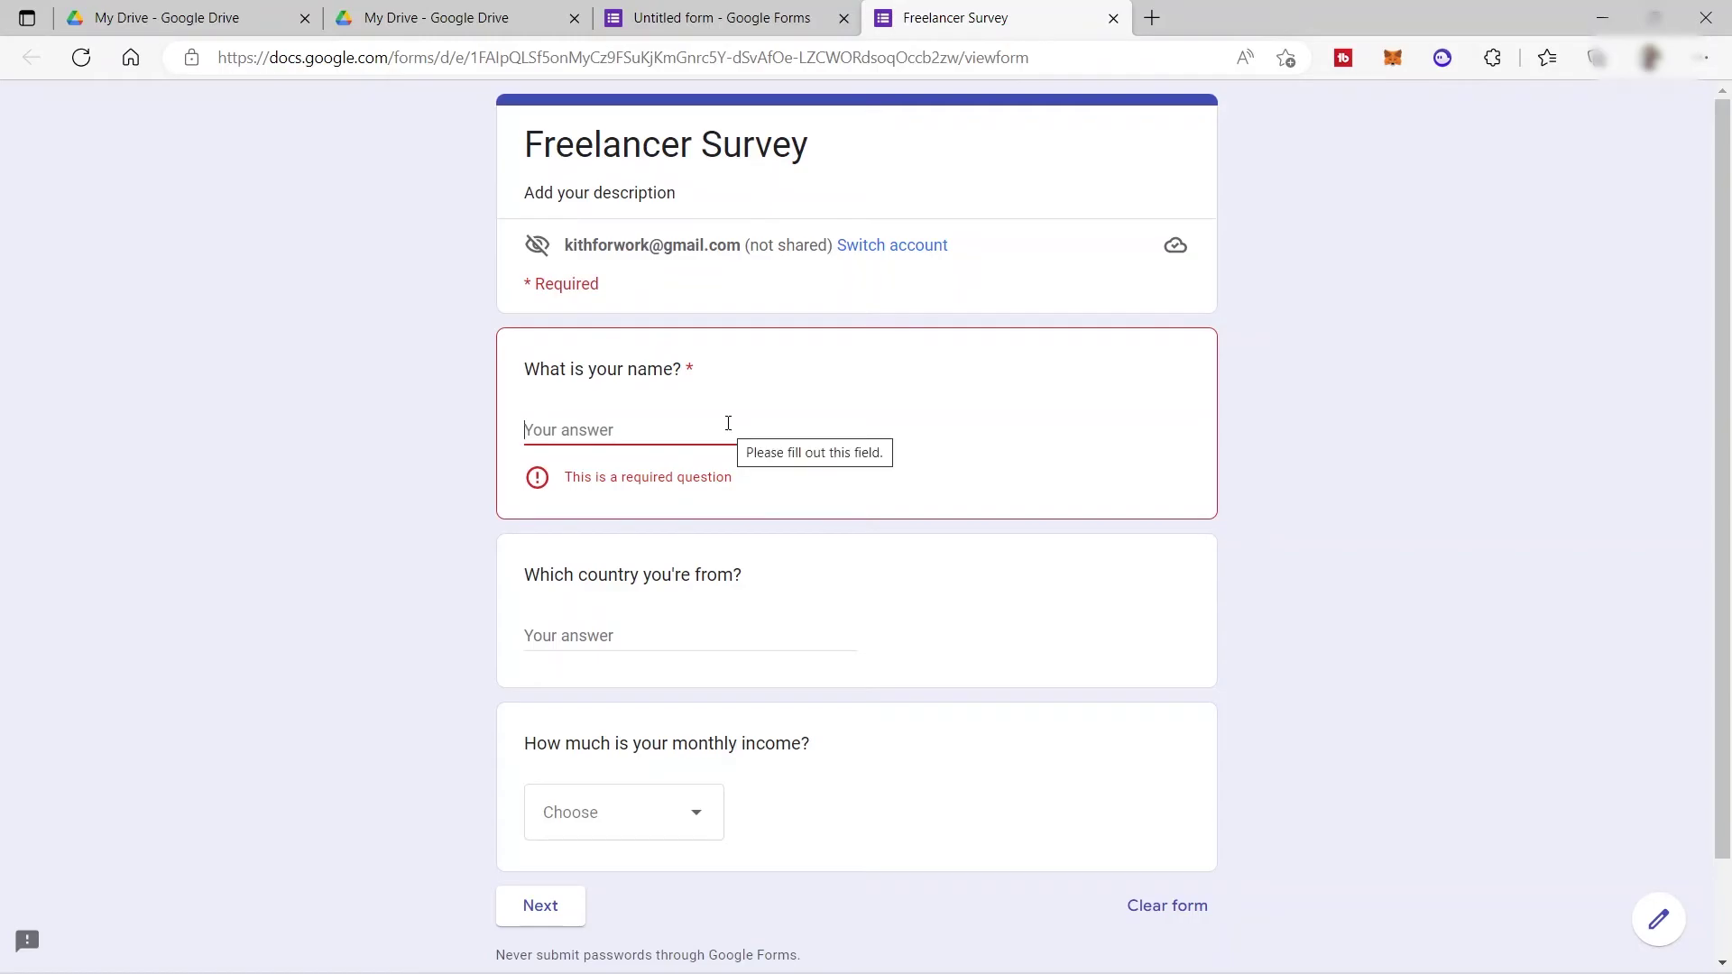
click(544, 886)
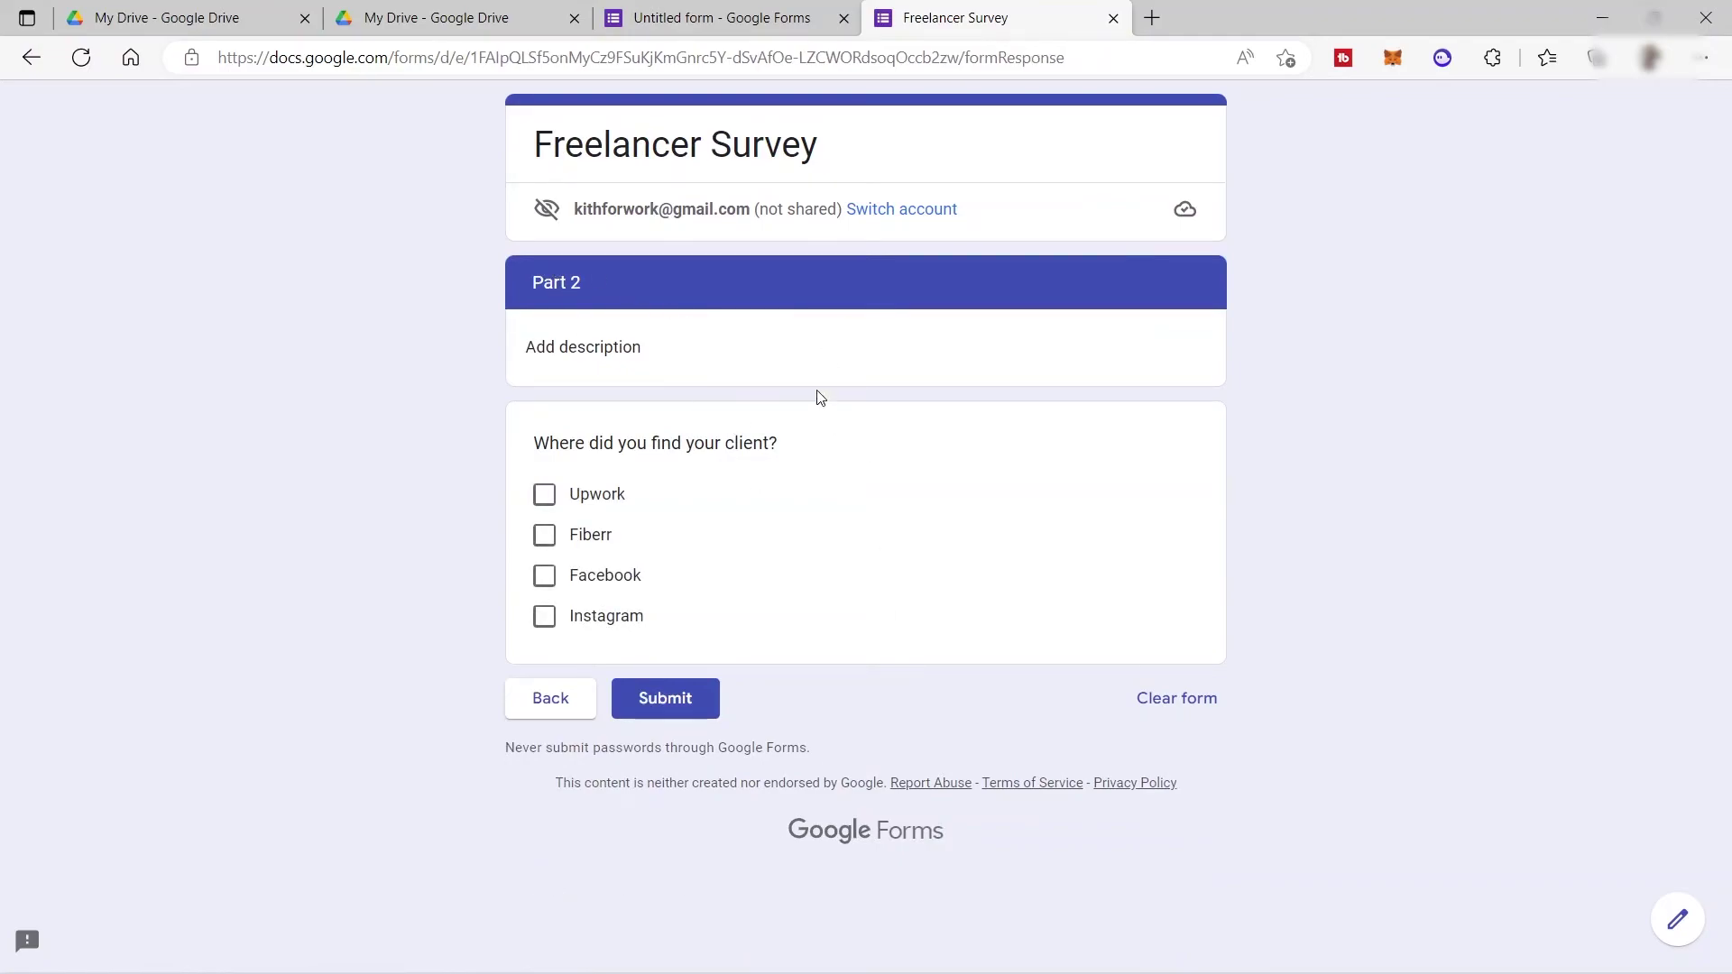
- Test the client question in the preview by selecting Upwork and Fiberr, and close the preview
click(544, 534)
click(543, 493)
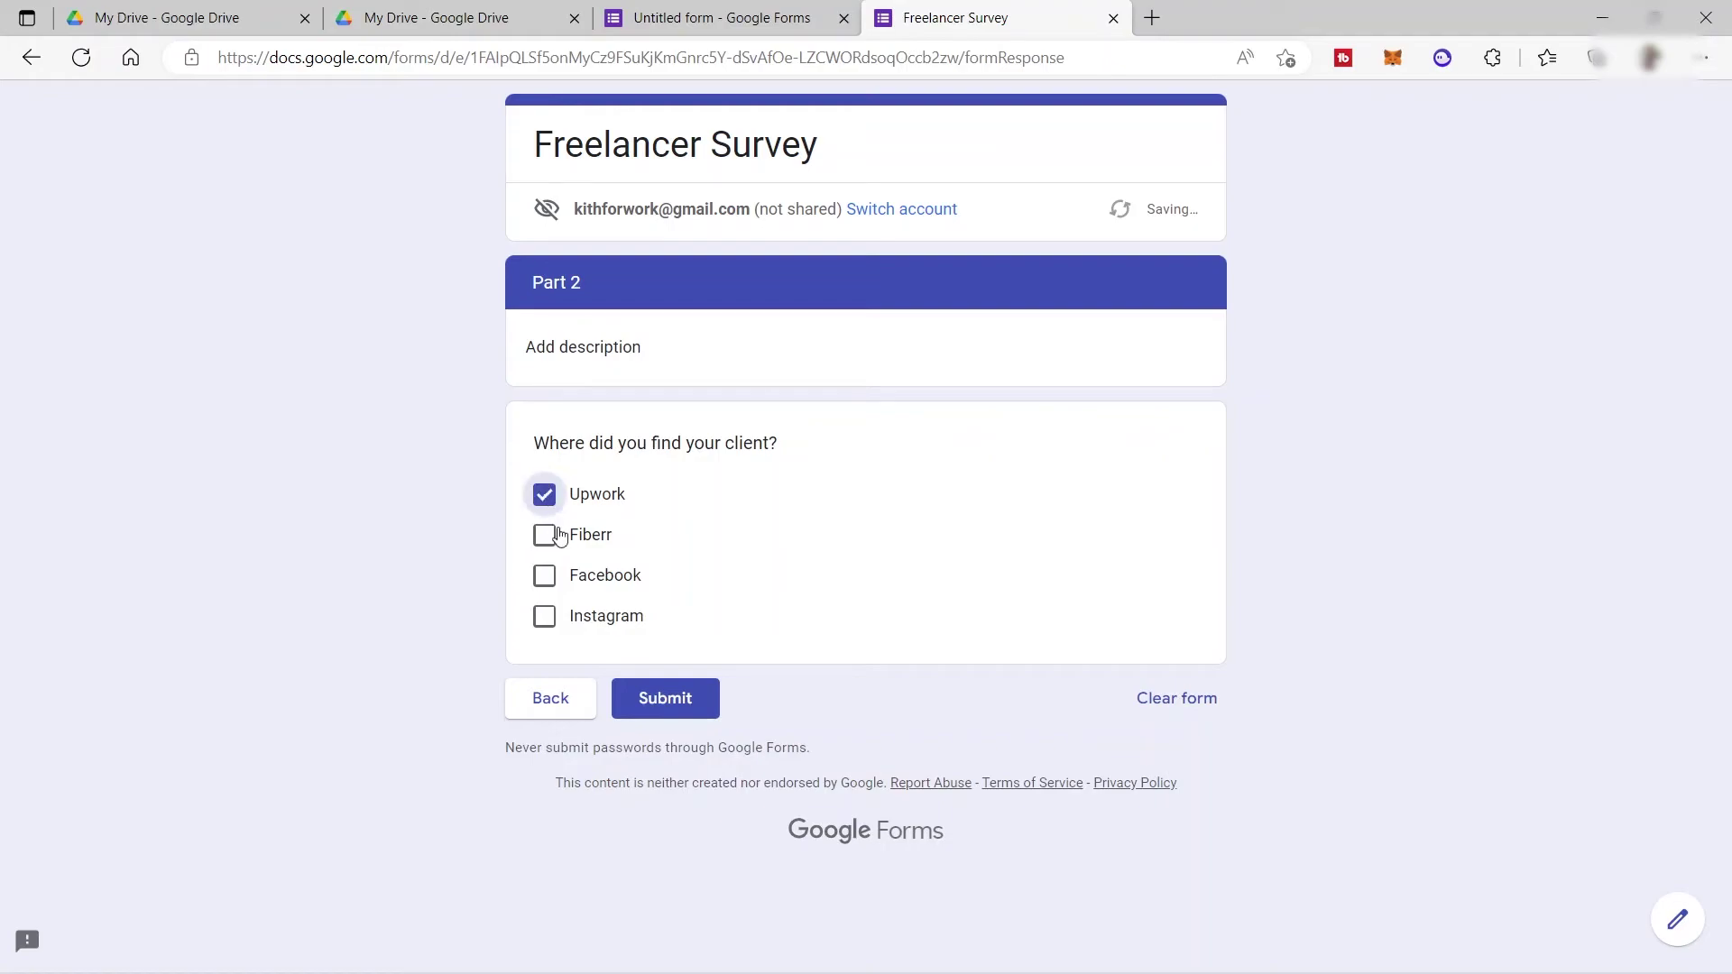
click(544, 535)
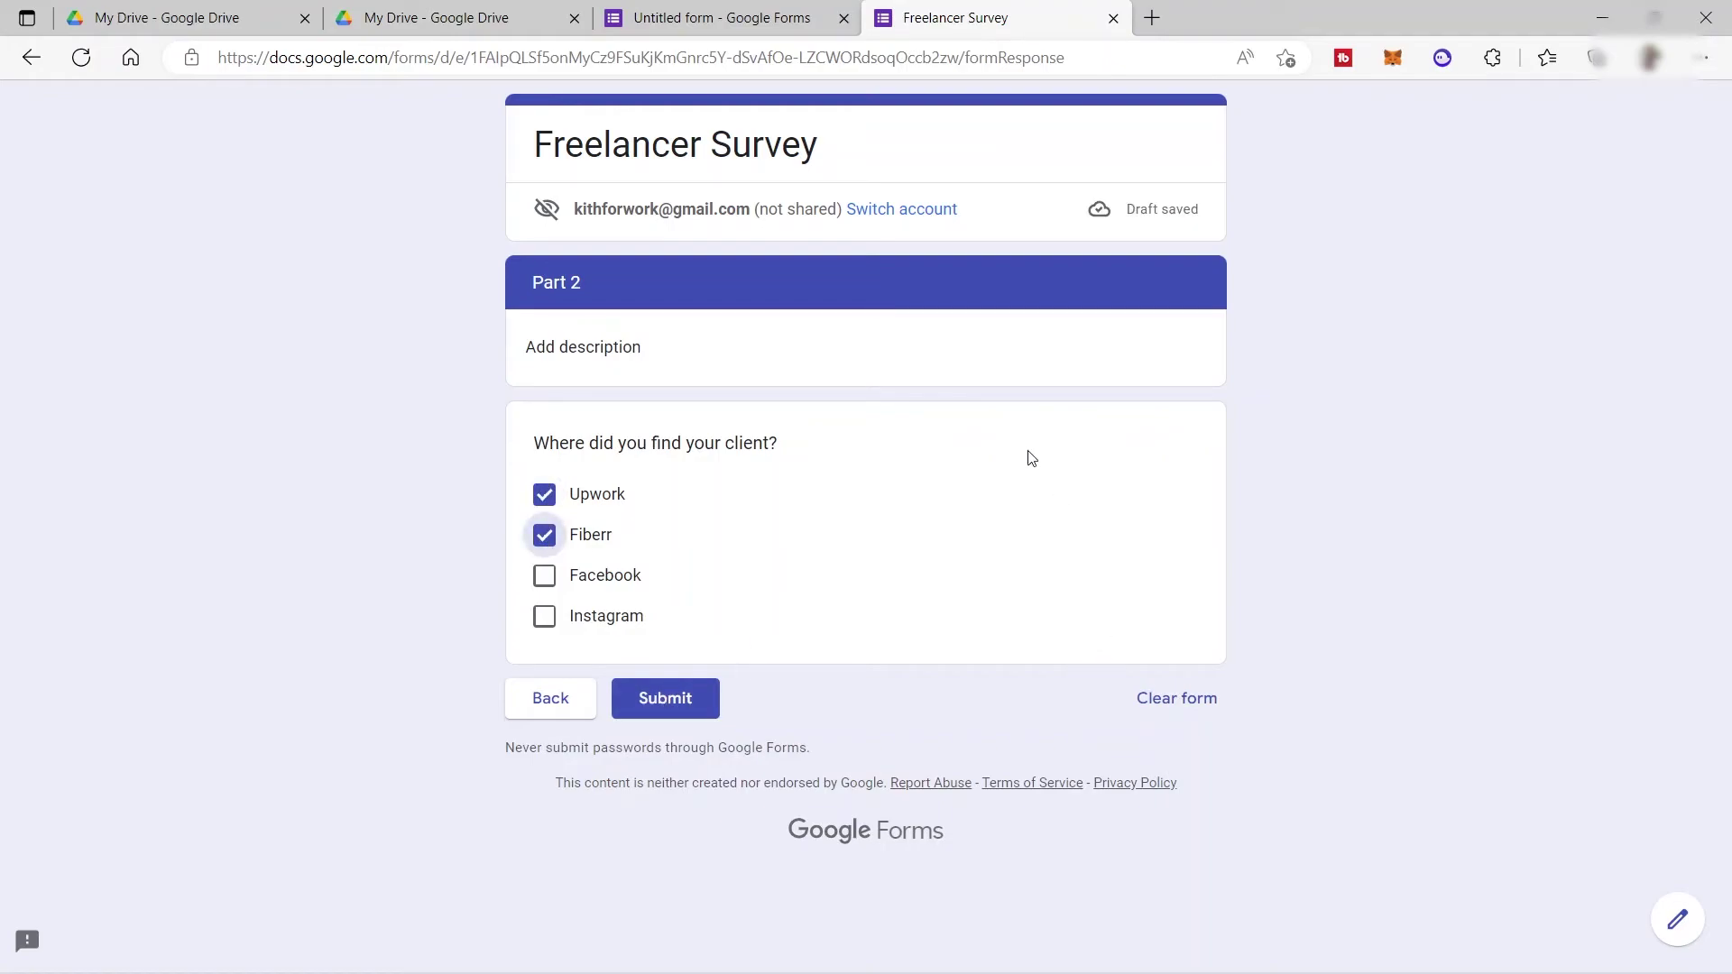
click(1113, 18)
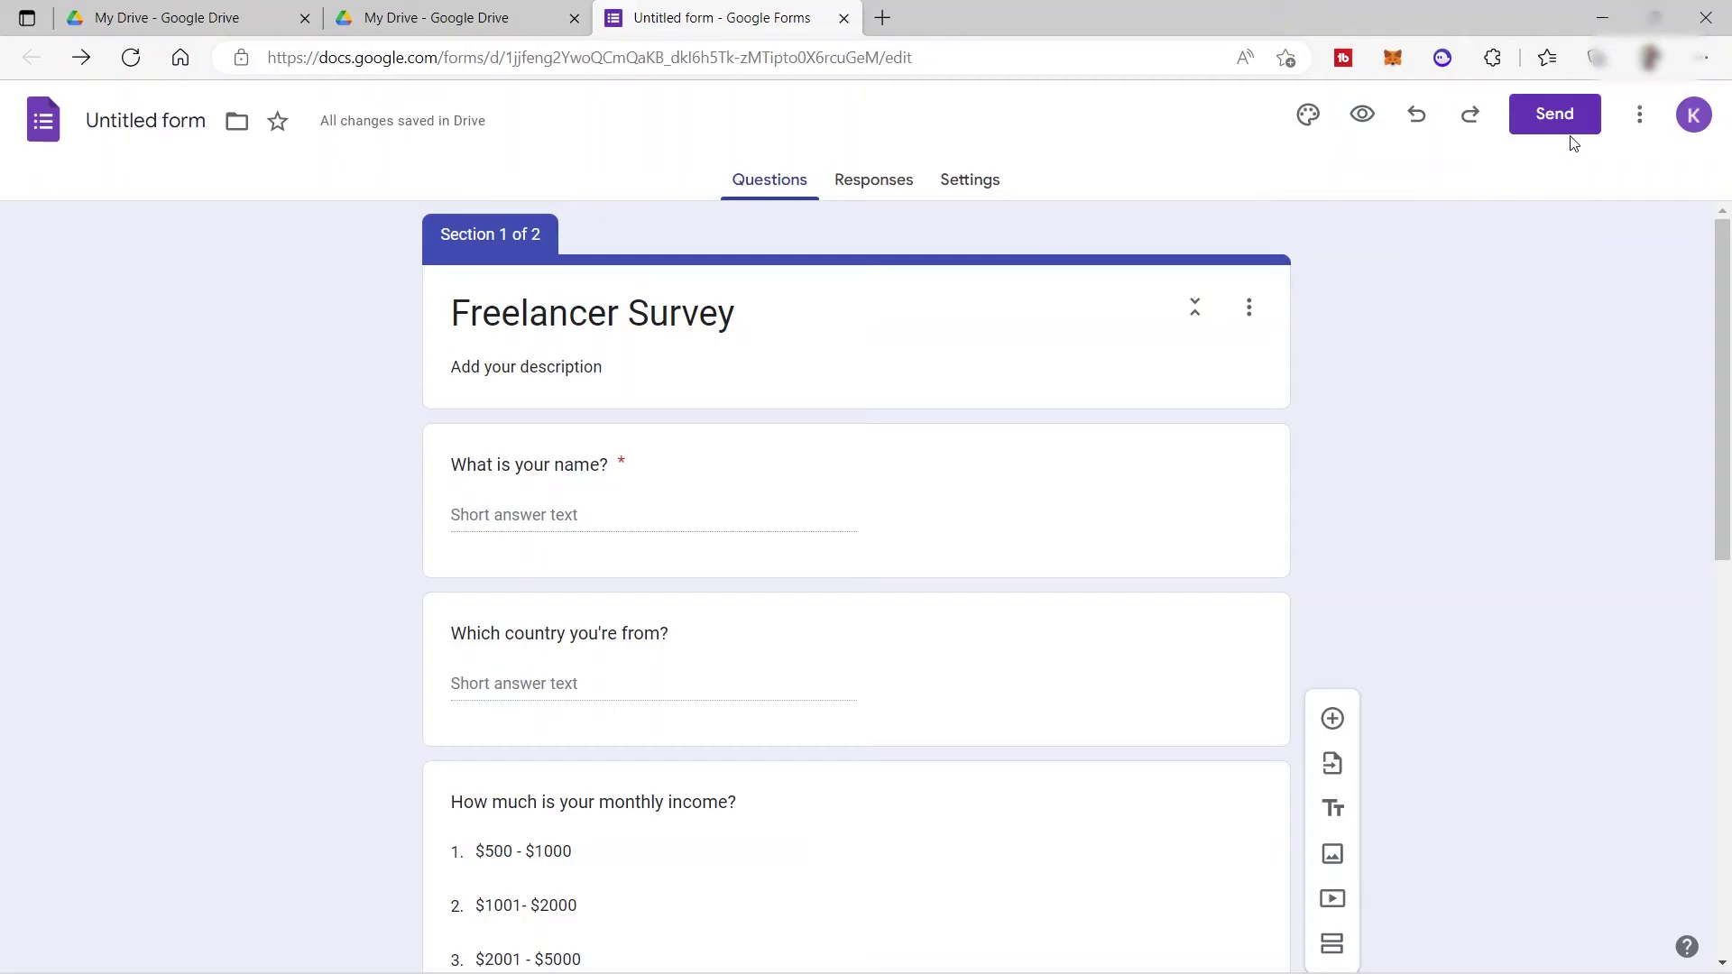
- Turn on "Make this a quiz" in the form settings to examine its grading and respondent options, and turn it off again
click(970, 186)
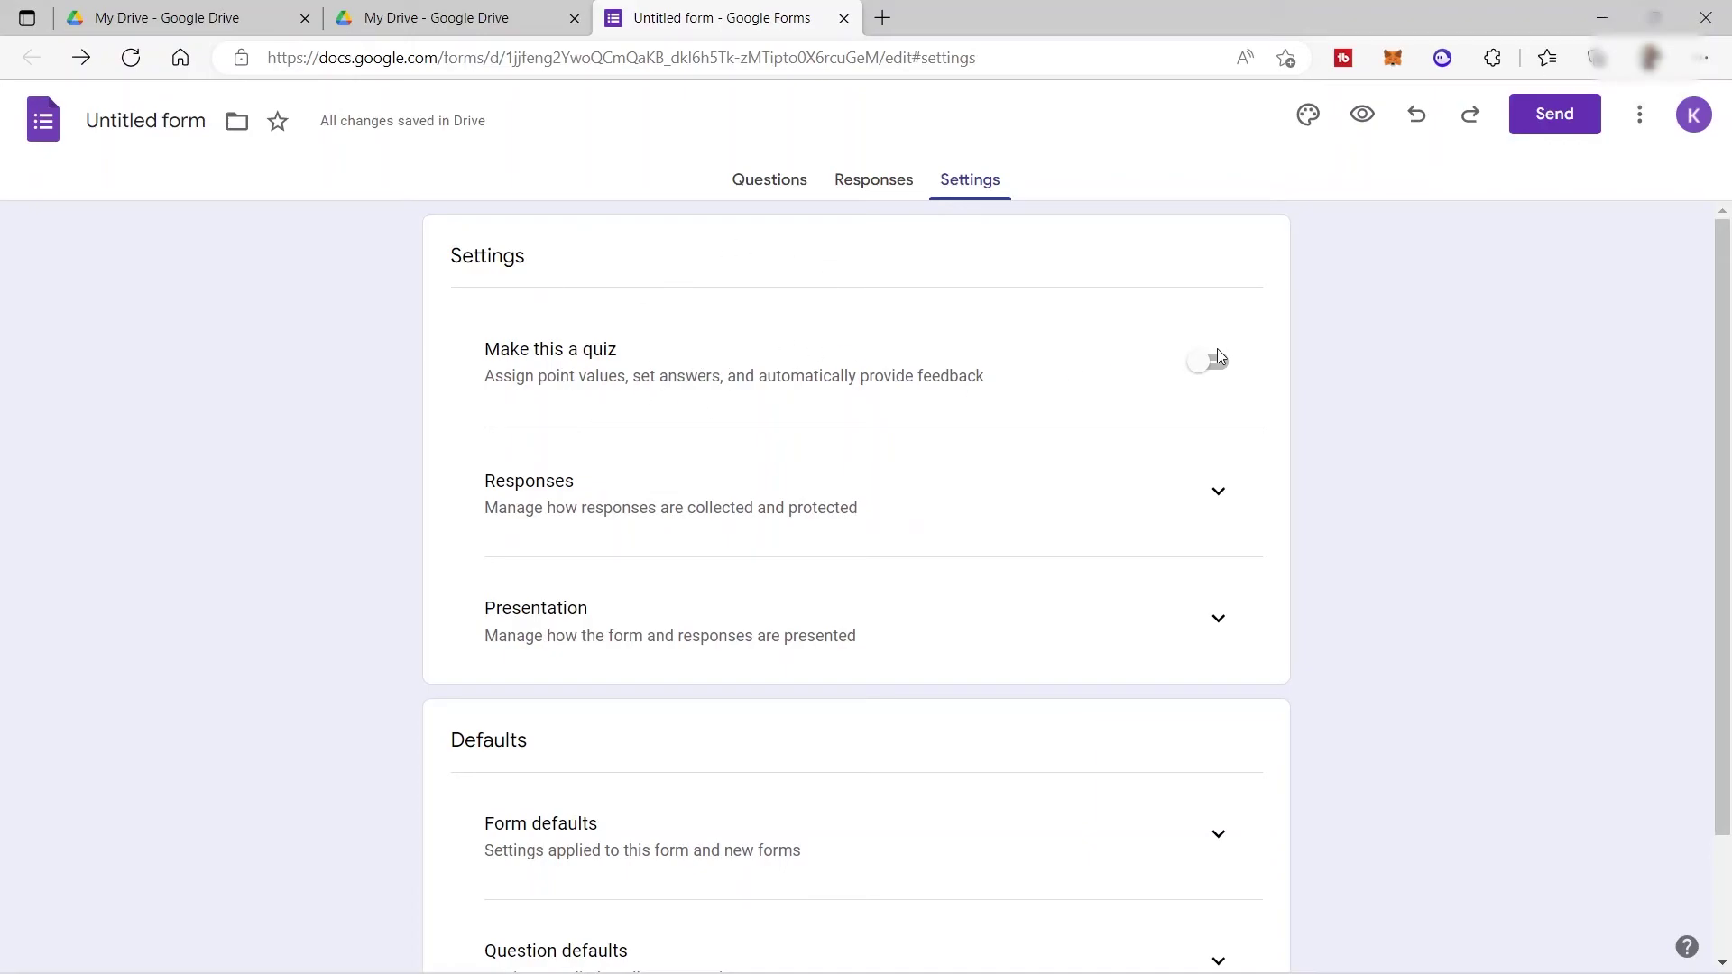
click(505, 352)
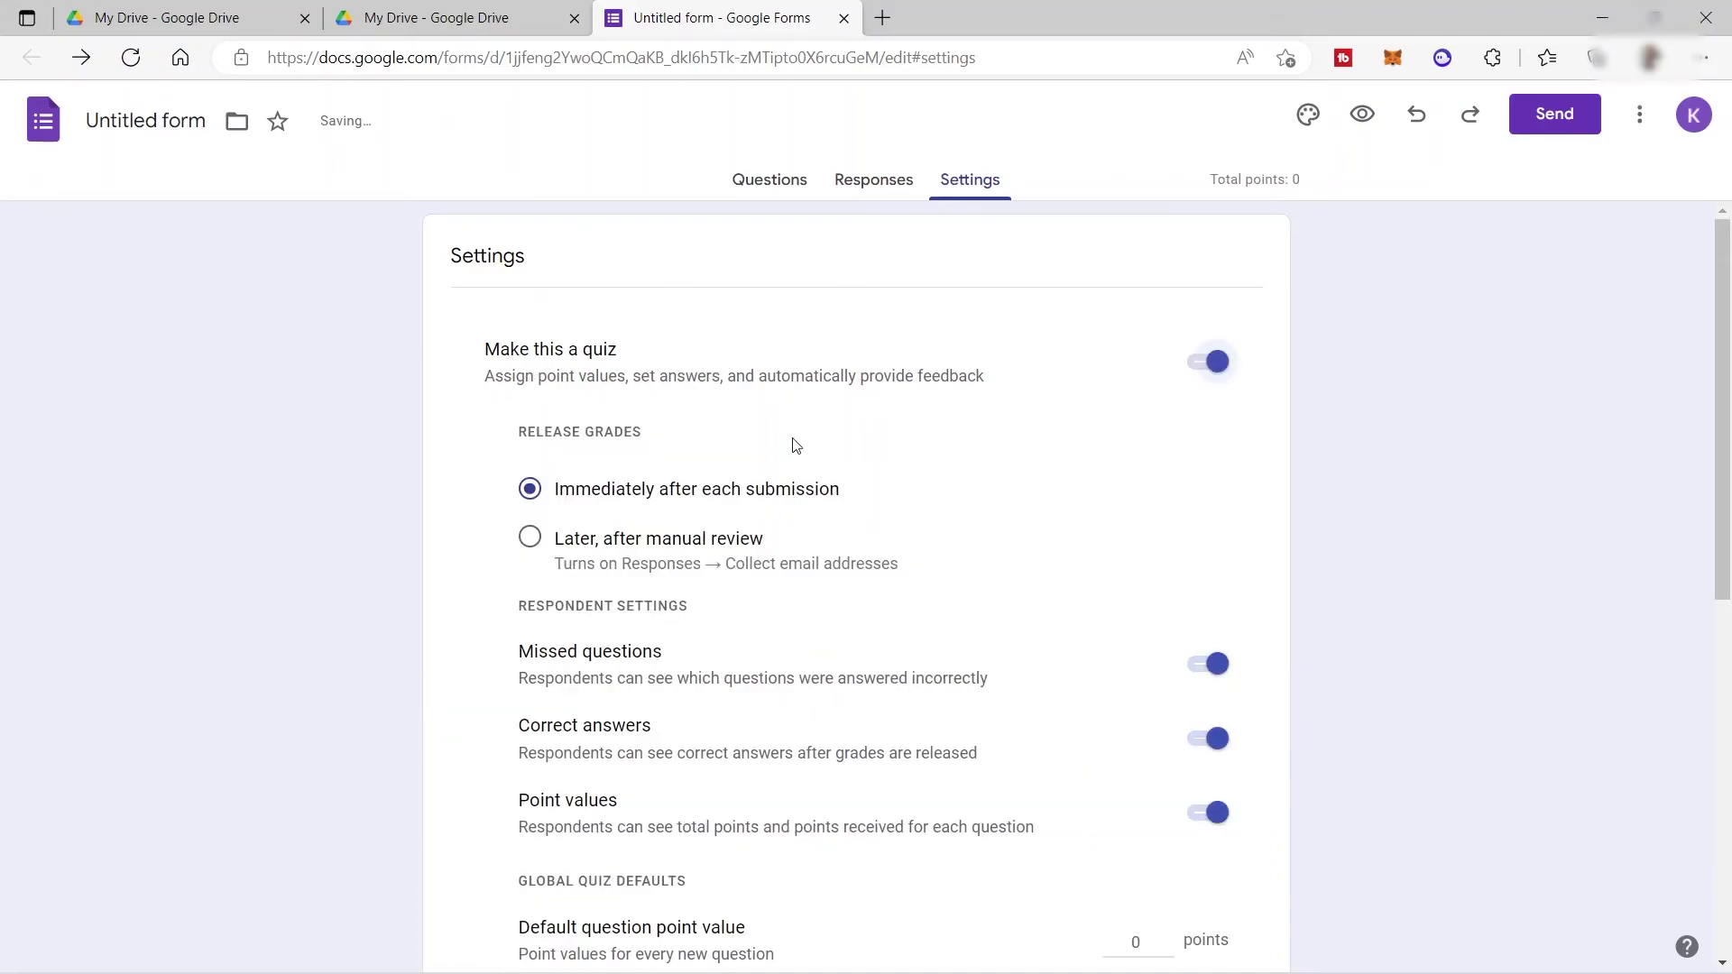
scroll(777, 444, down, 1)
scroll(738, 538, down, 2)
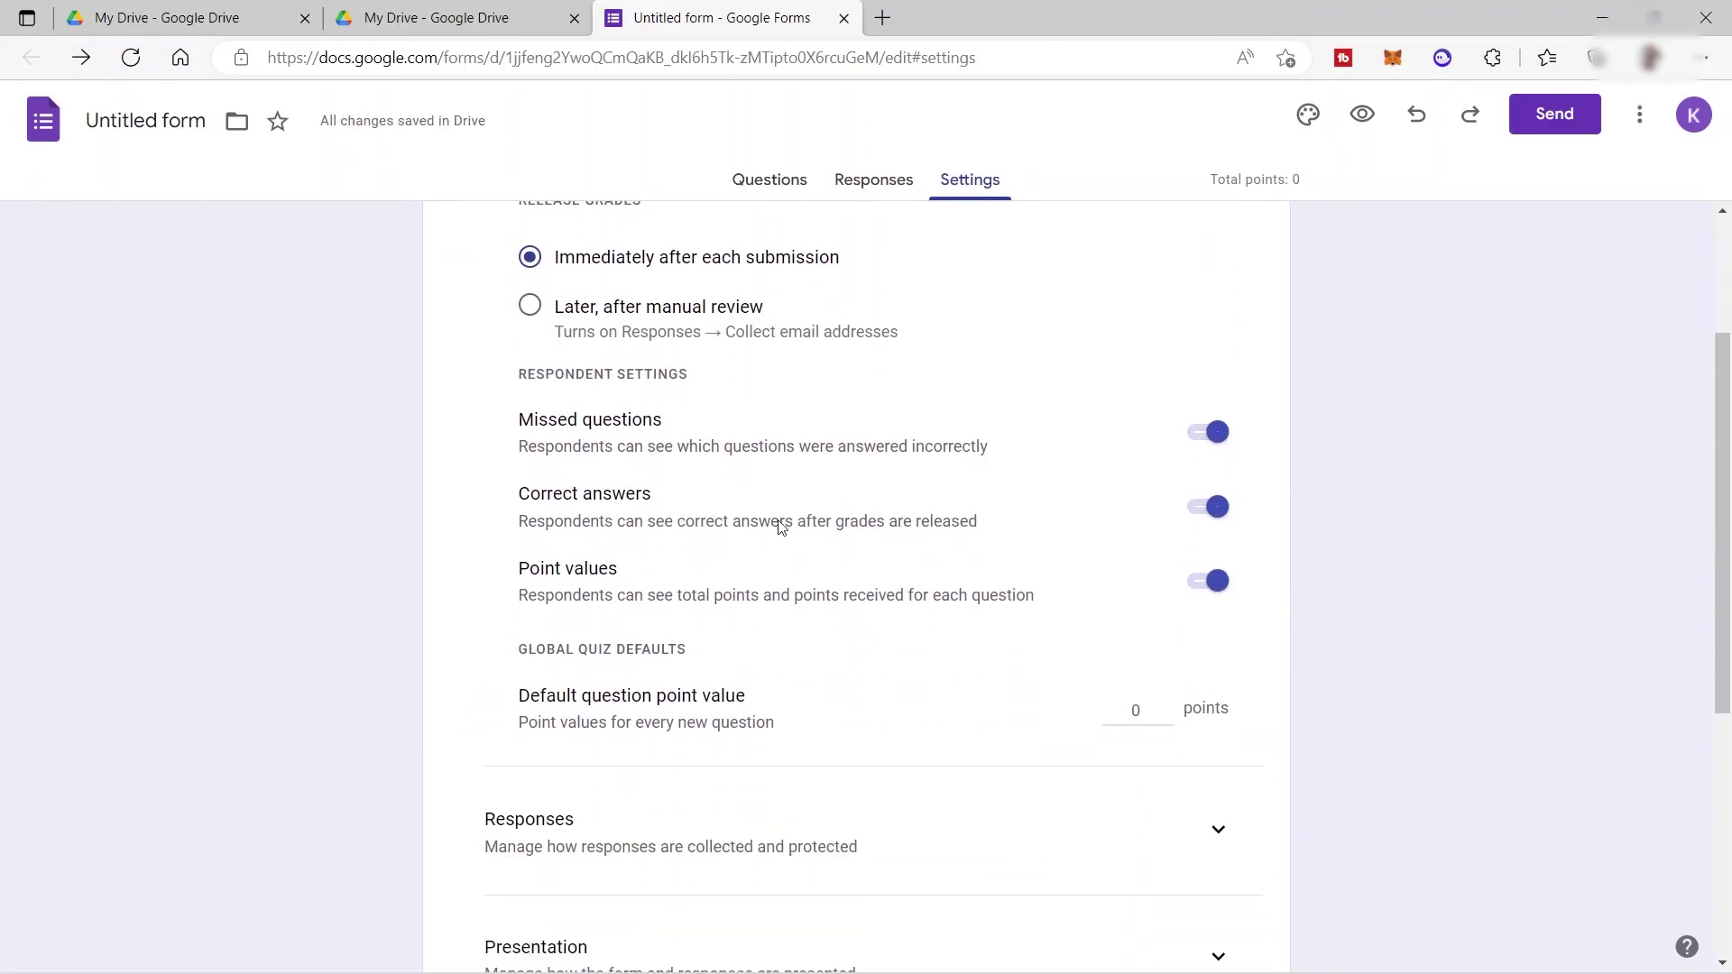
scroll(835, 499, up, 2)
scroll(839, 496, down, 2)
scroll(839, 502, up, 2)
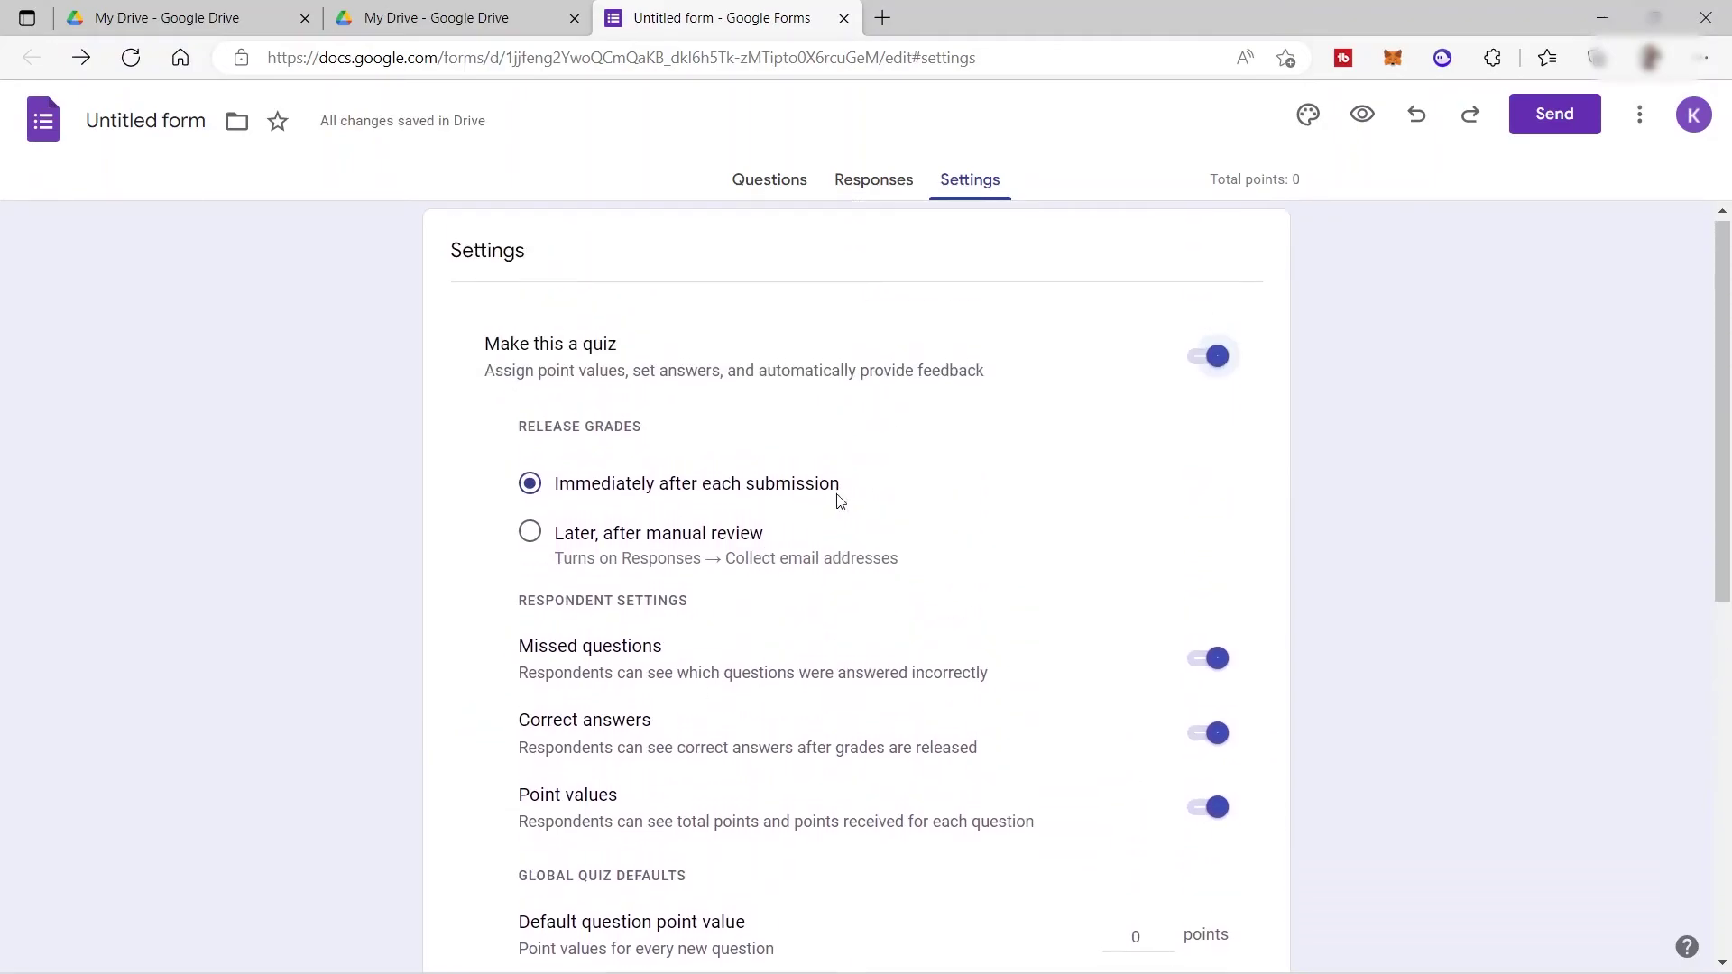
scroll(843, 501, down, 2)
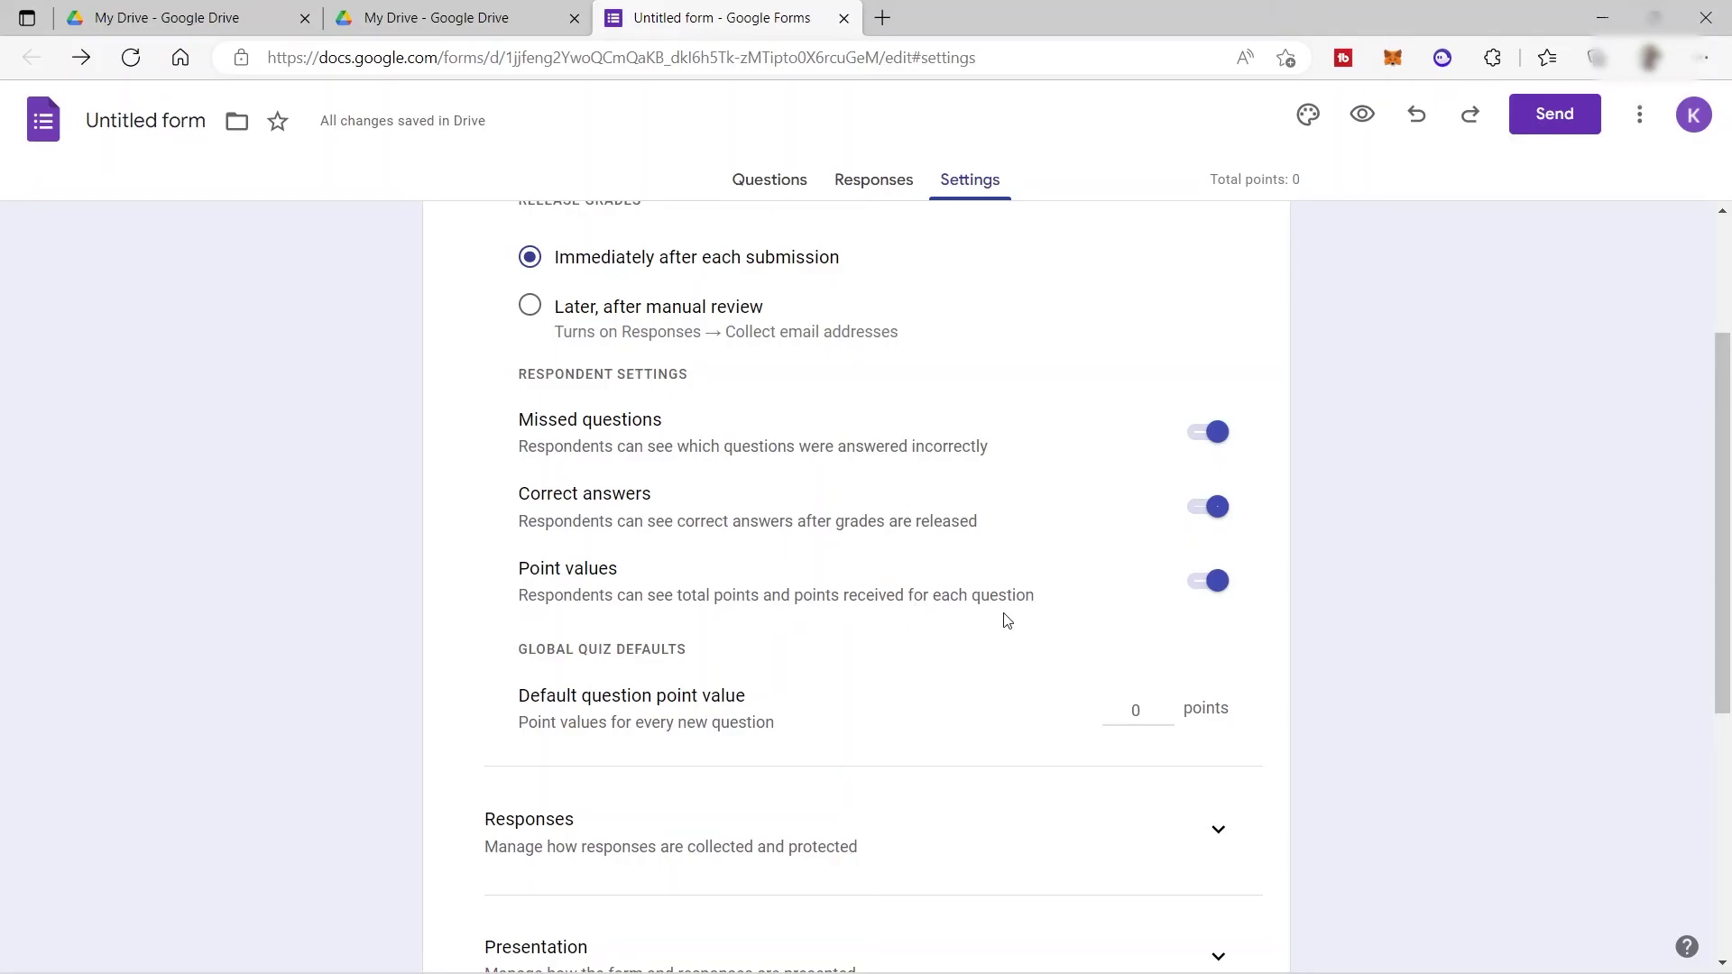
key(space)
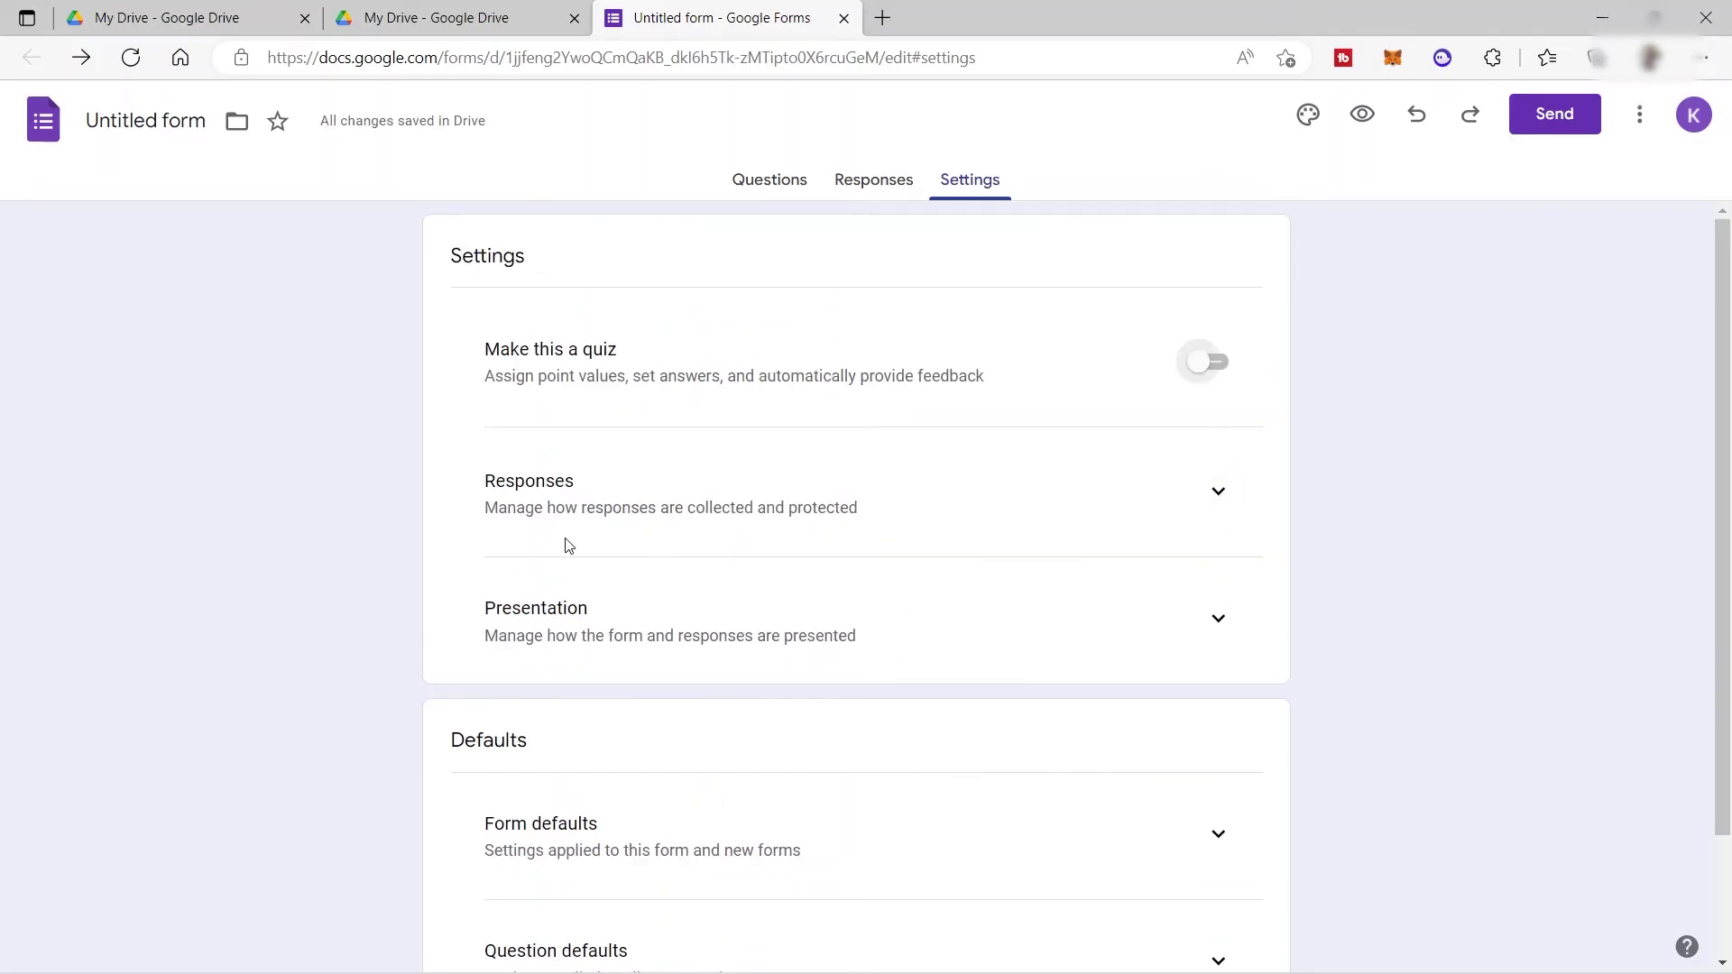
- Turn on collecting email addresses in the response settings and set sending responders a copy of their response to "When requested"
click(1209, 502)
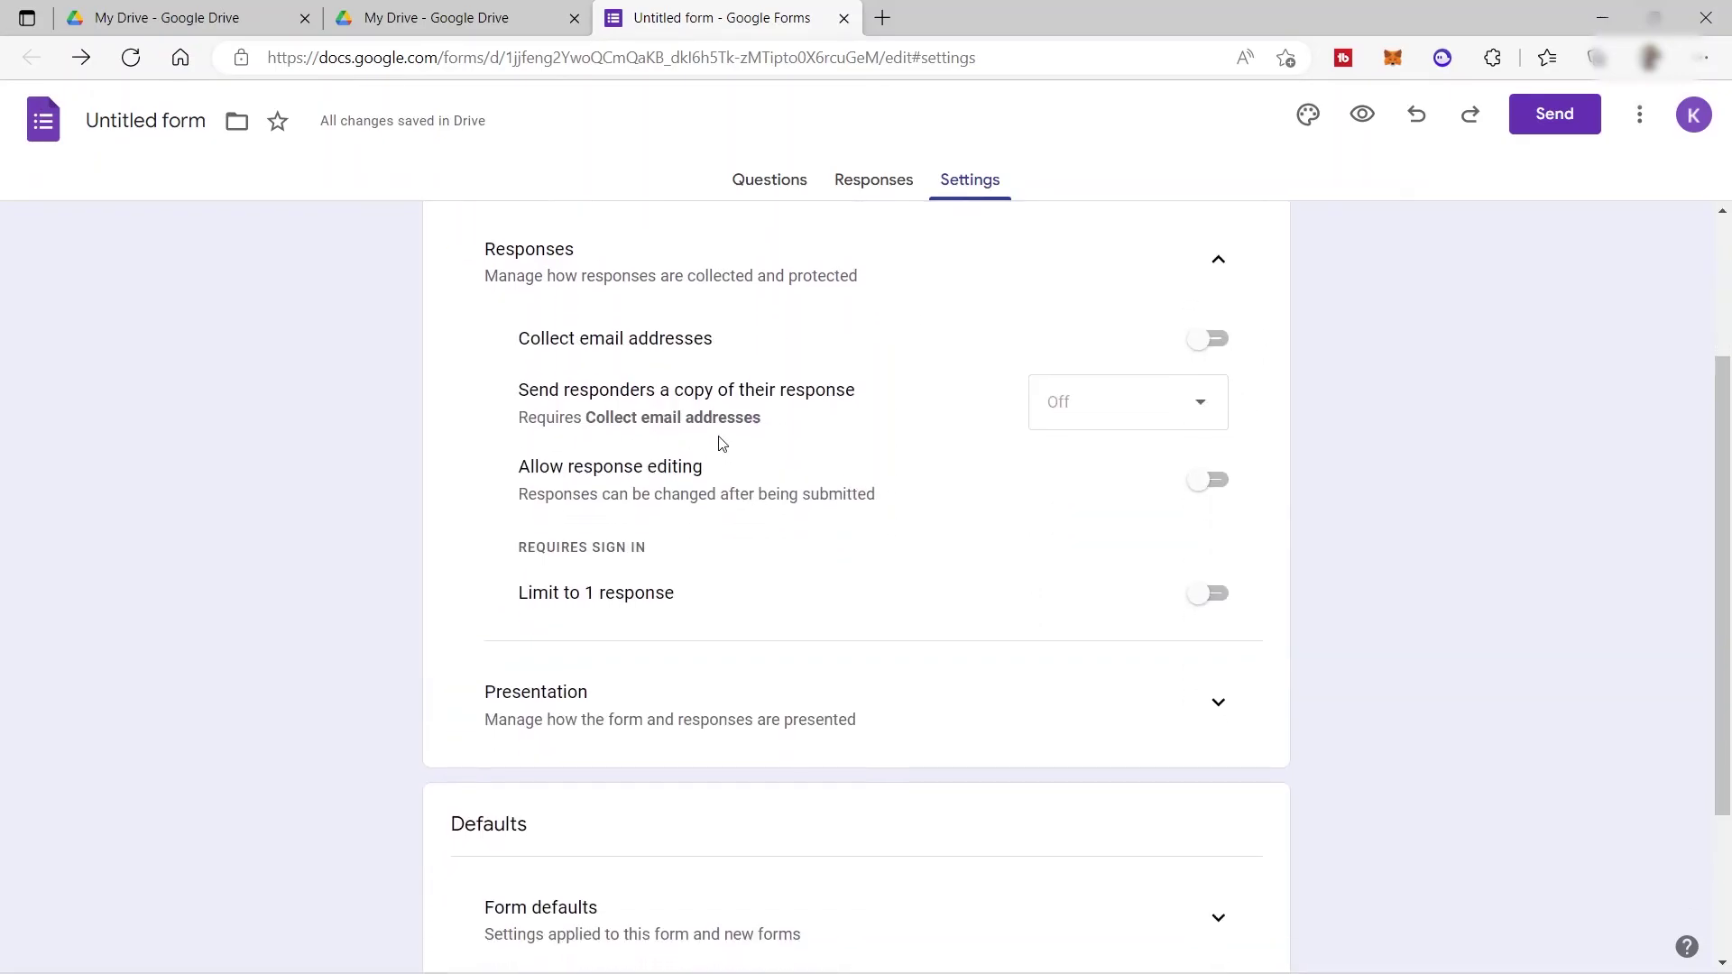
click(1216, 341)
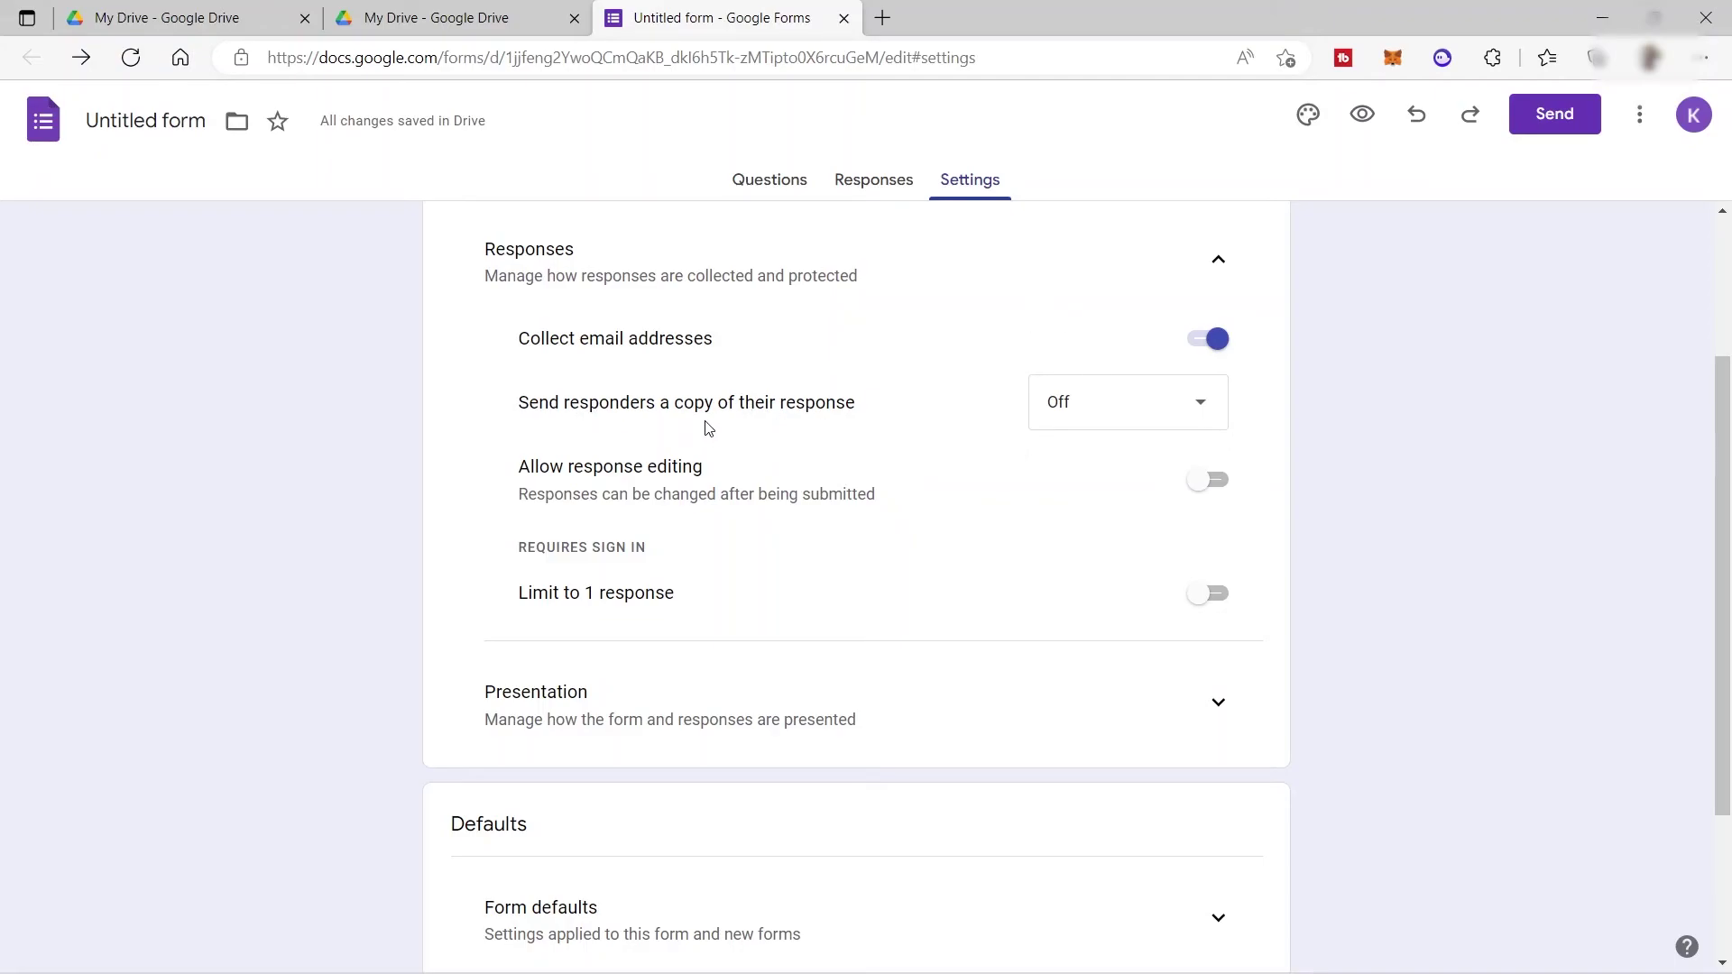
click(1172, 403)
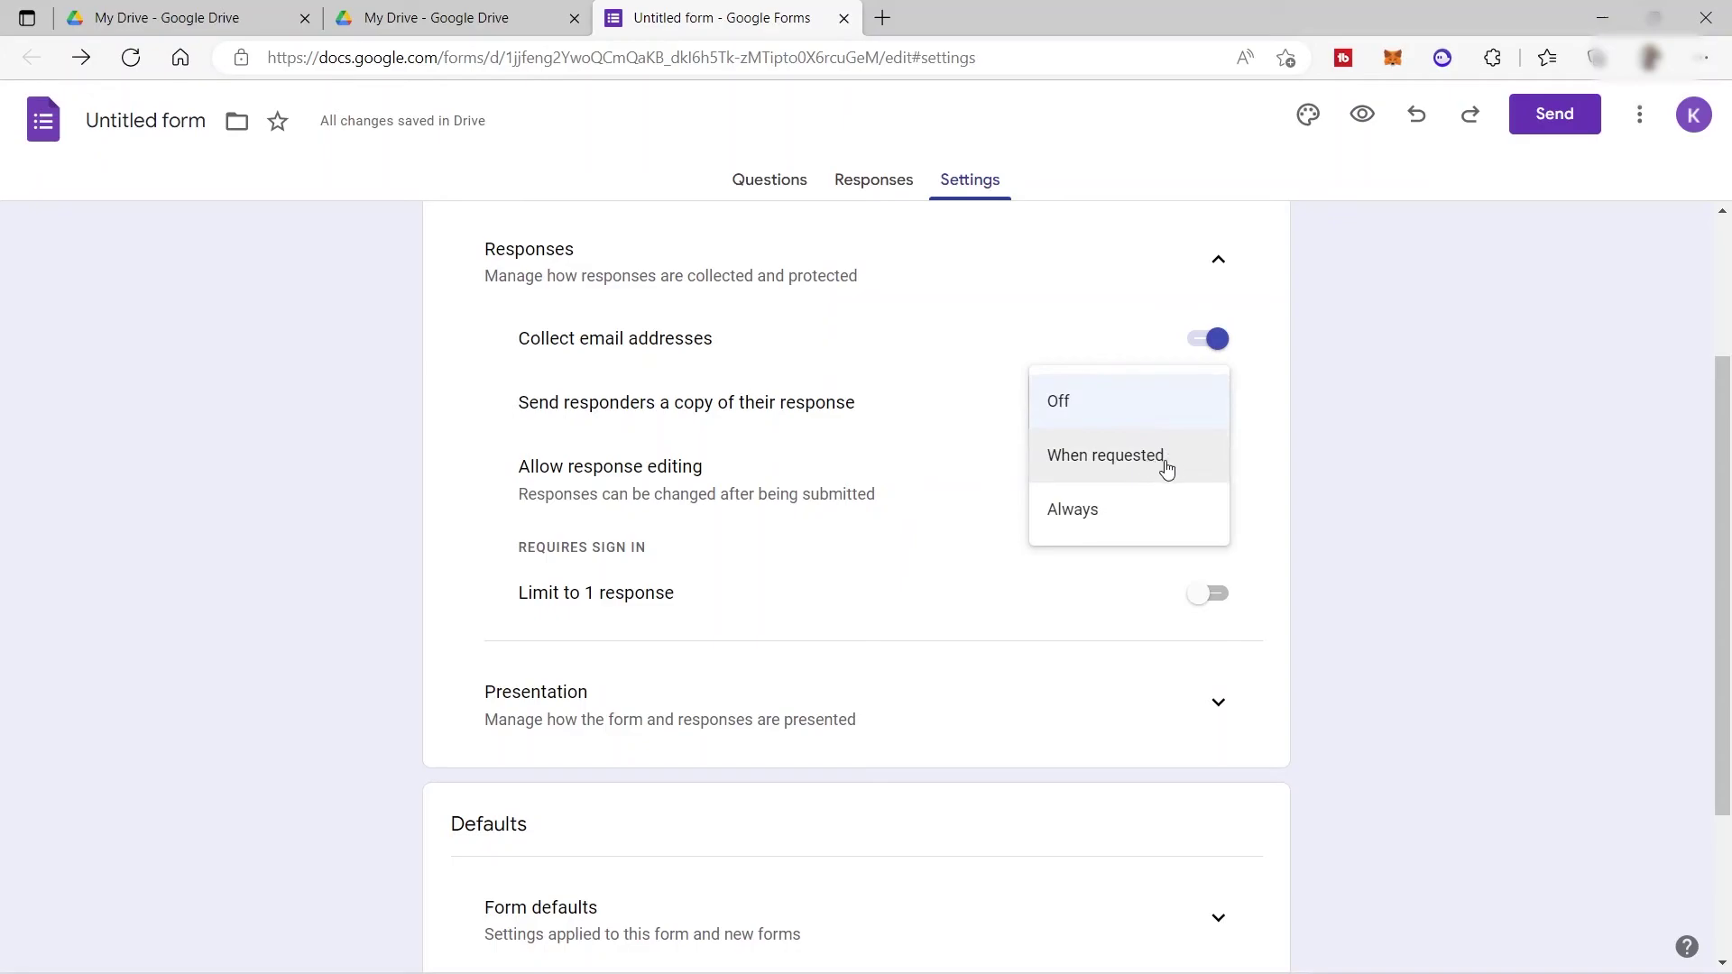
click(1098, 459)
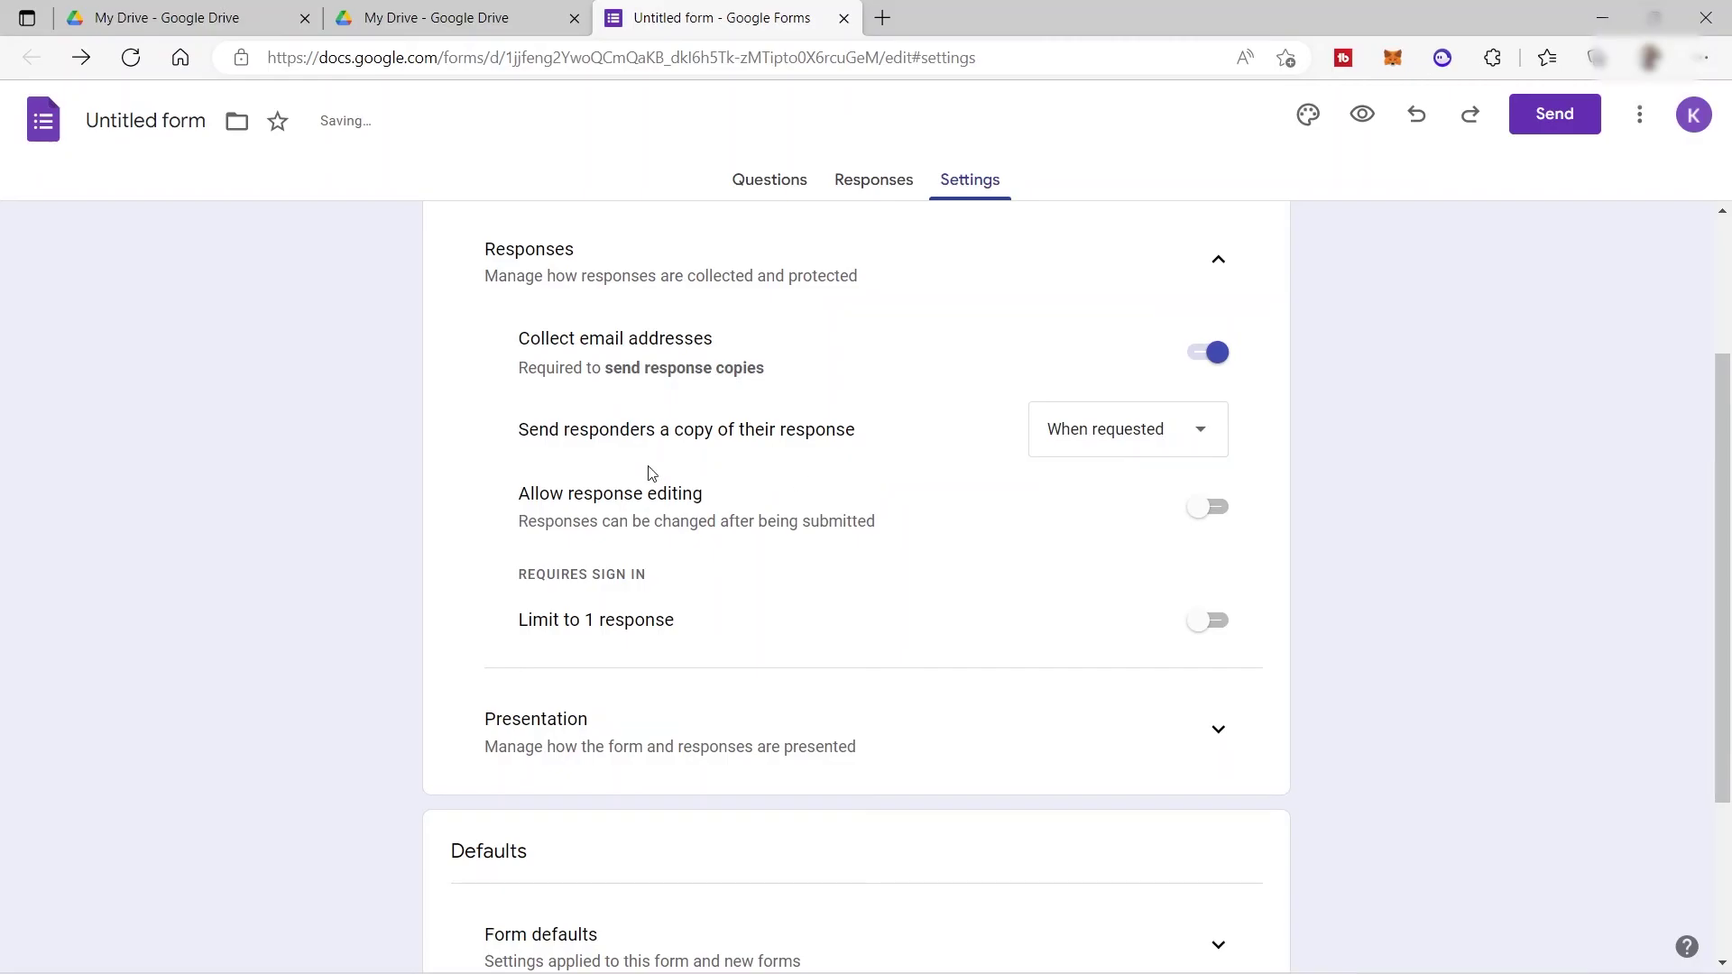
scroll(983, 751, down, 3)
scroll(986, 751, up, 5)
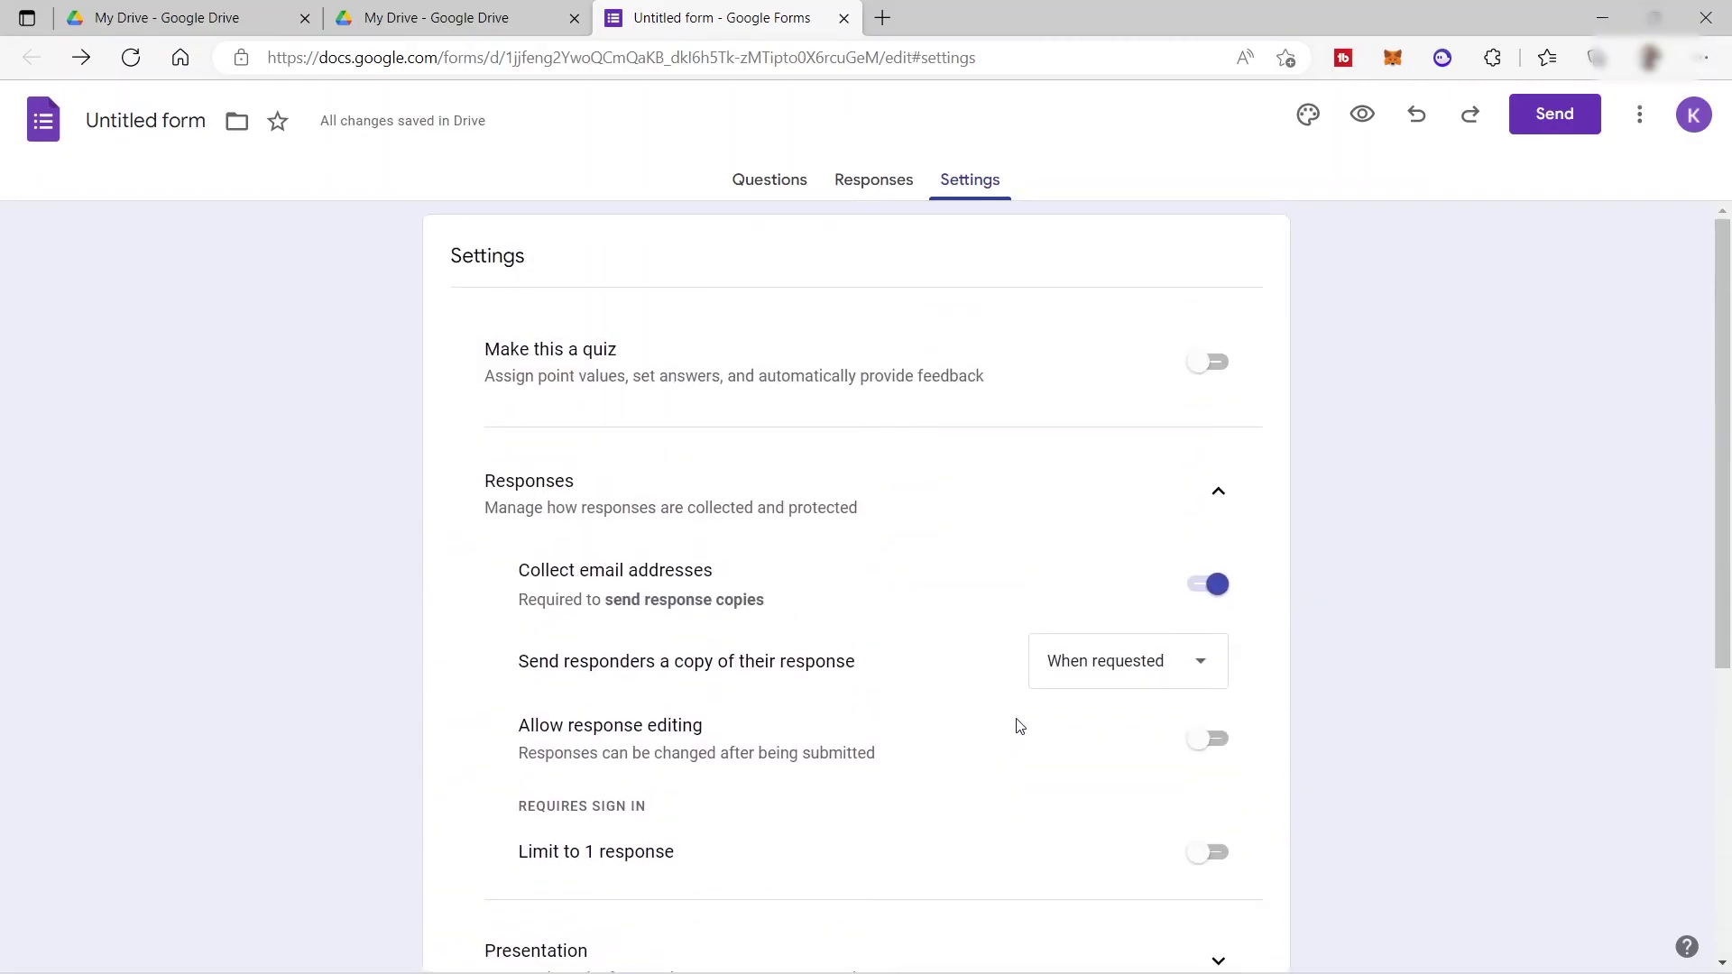
- Open the form's sending options, choose sharing by link, and shorten the form's URL
click(1572, 128)
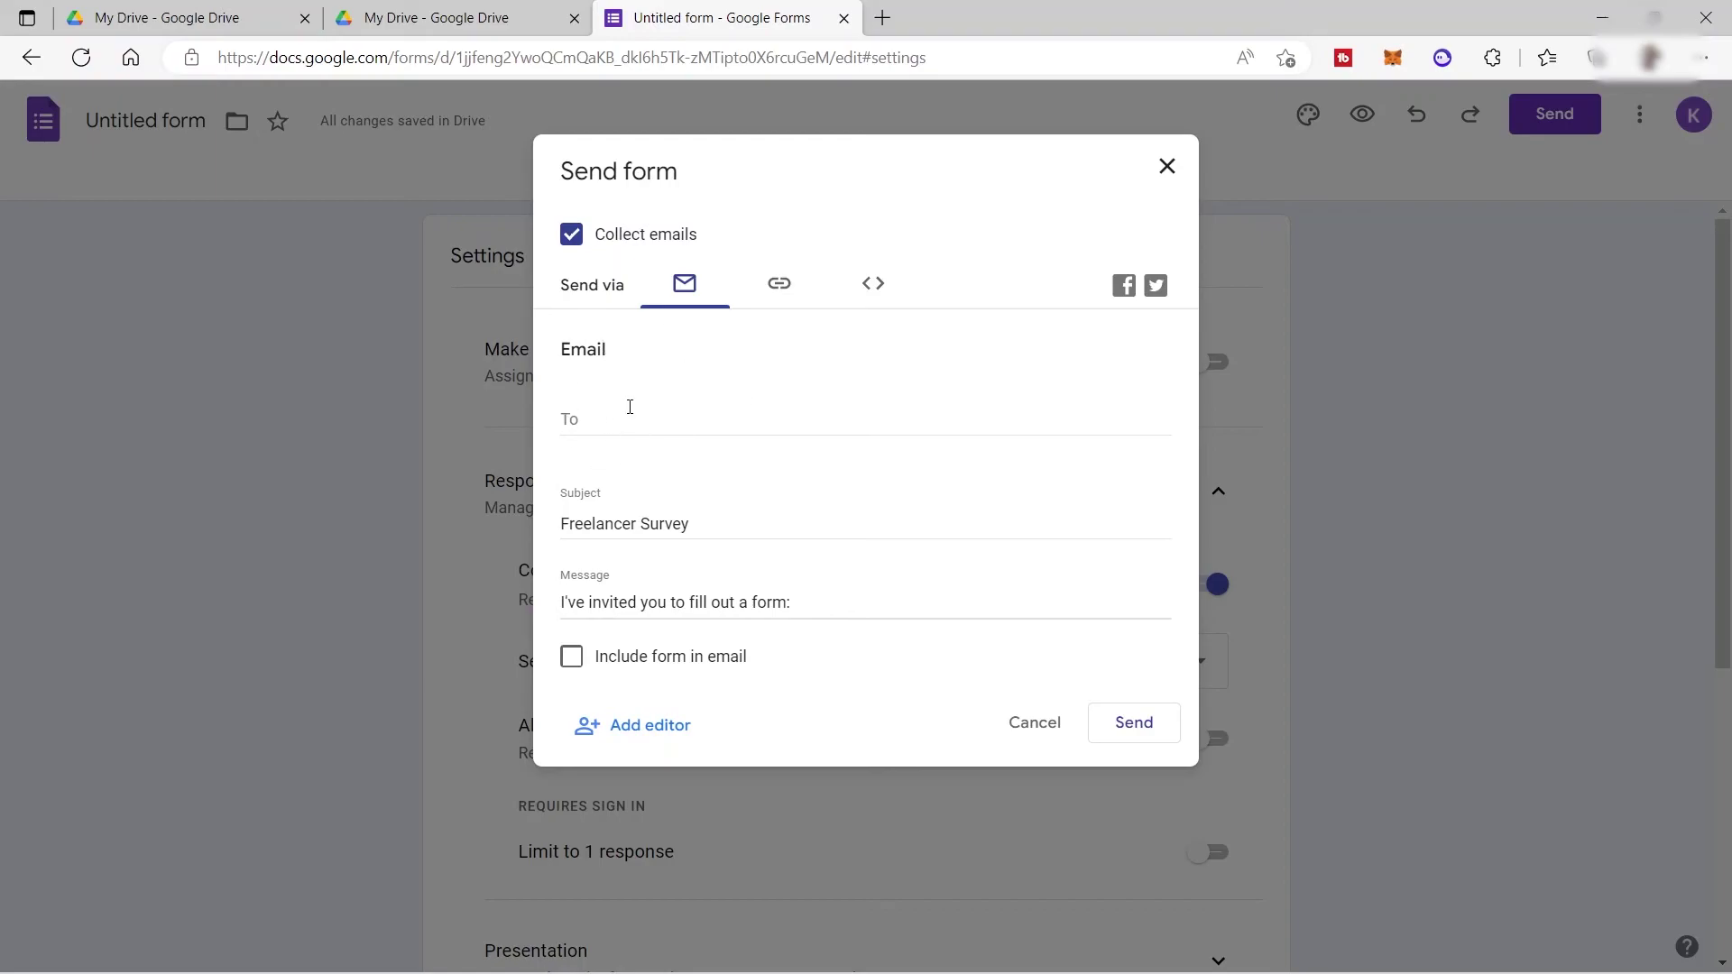
click(776, 299)
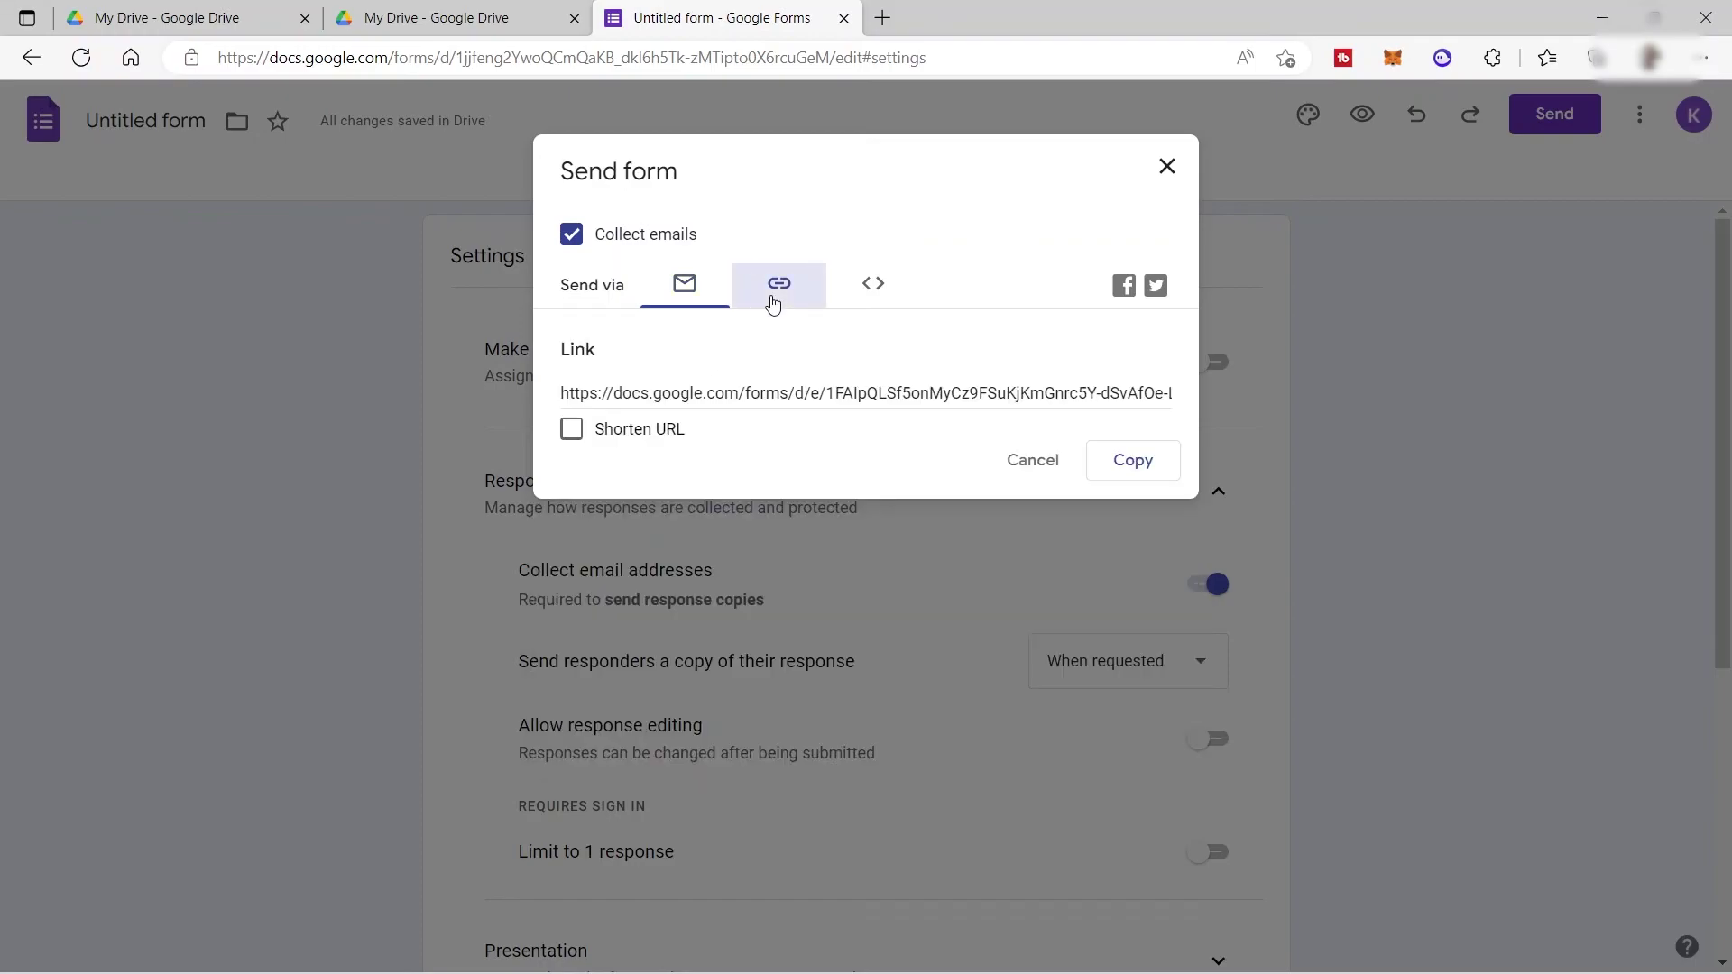
click(778, 397)
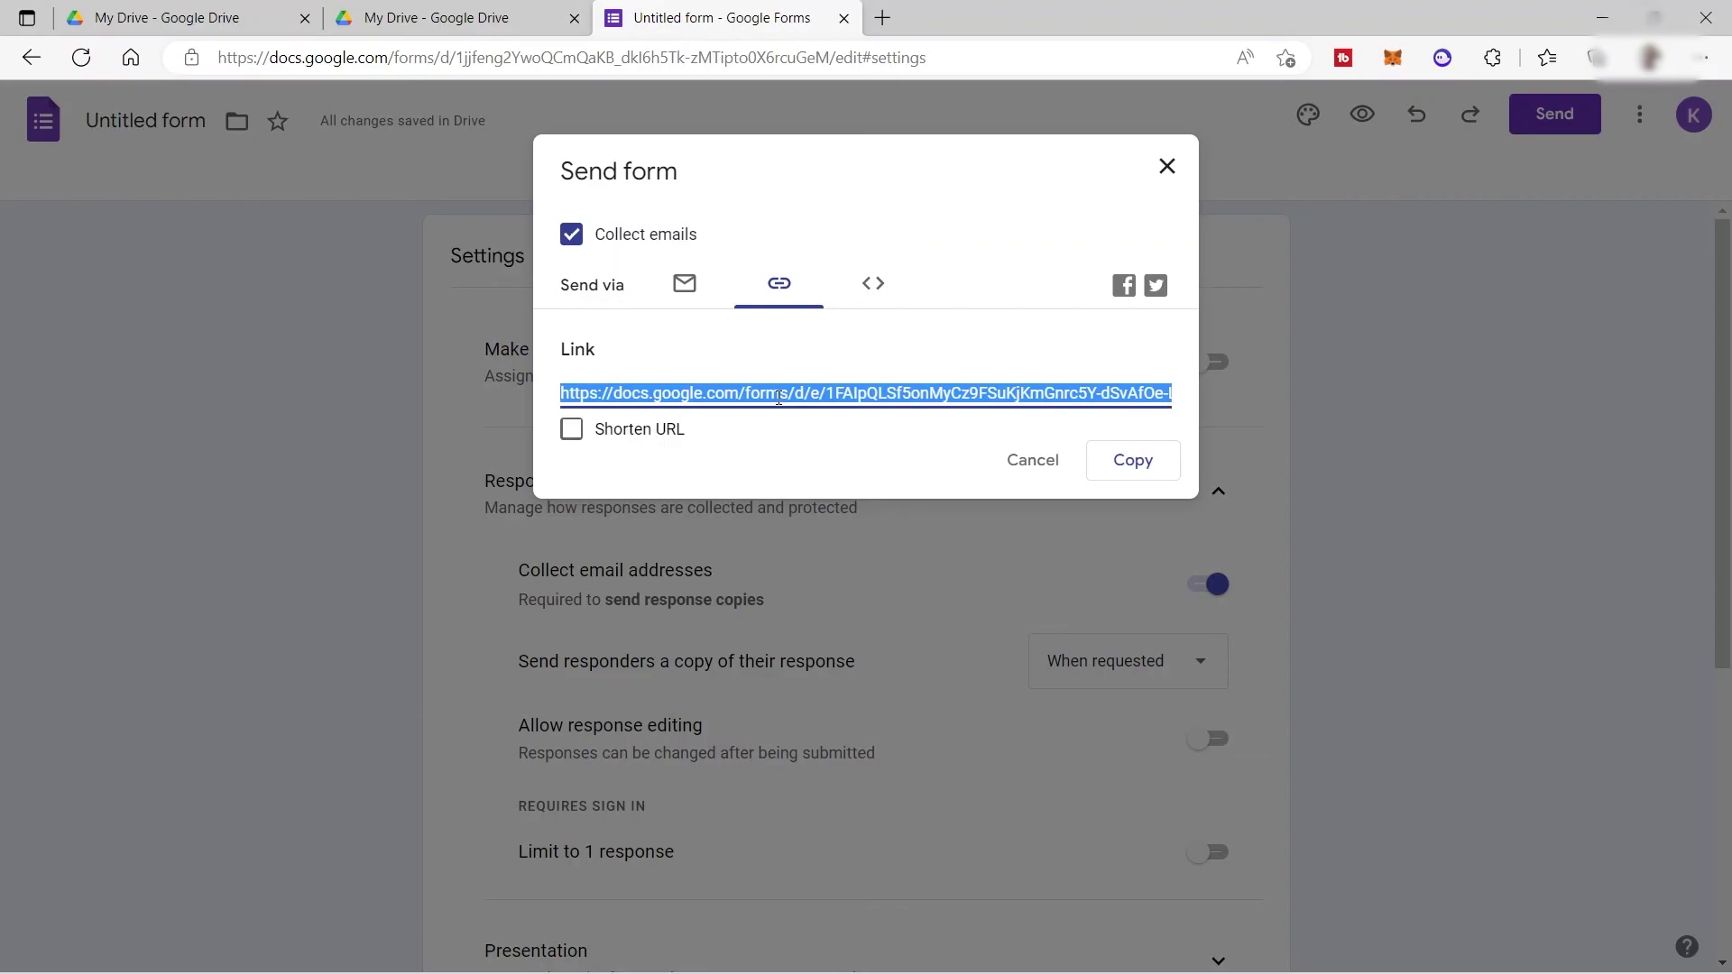
click(684, 395)
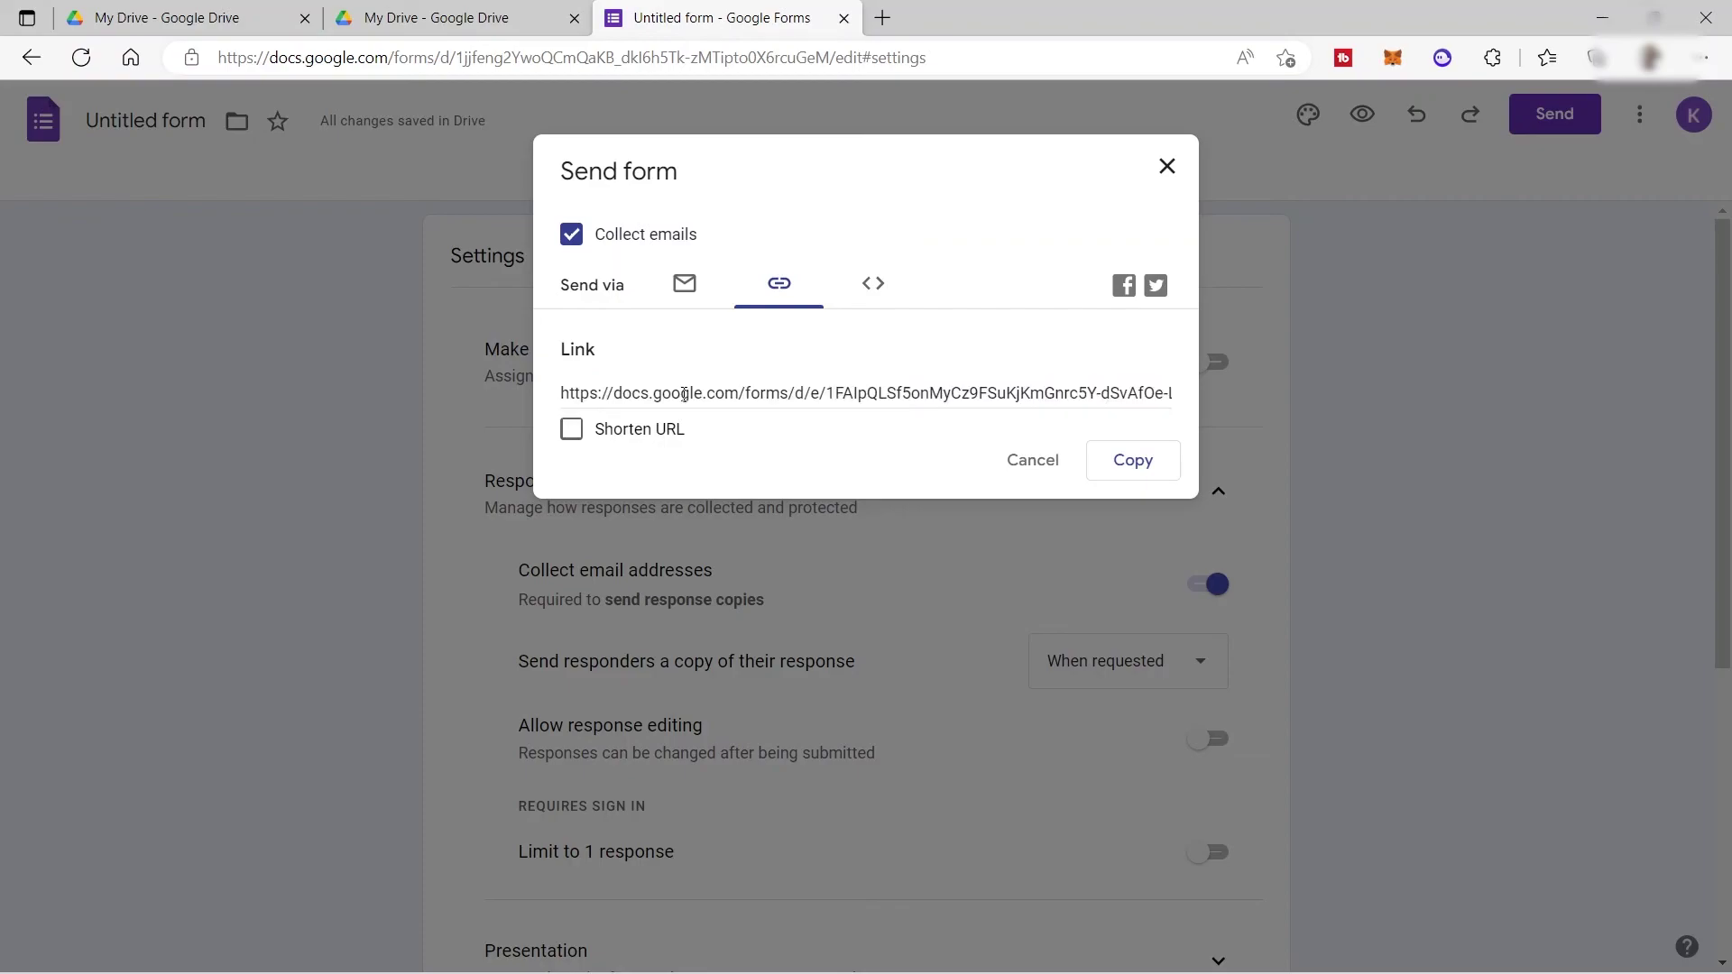
click(579, 433)
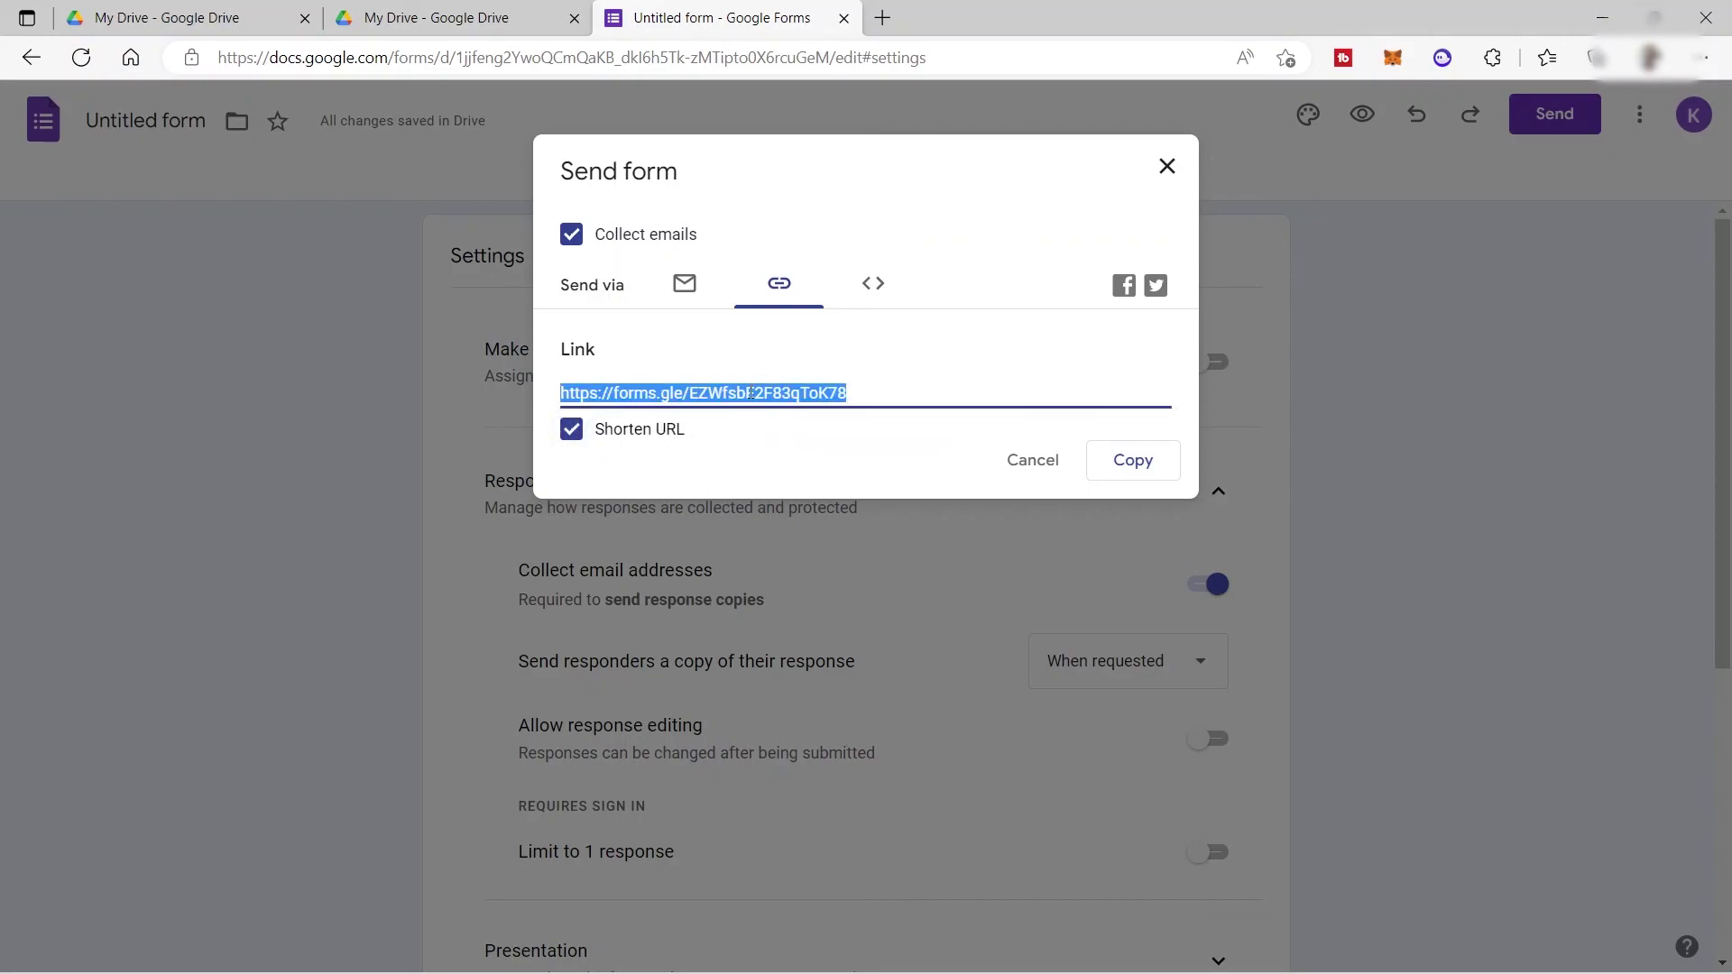
- Examine the form's HTML embed code with its width and height options, and close the sending options
click(868, 290)
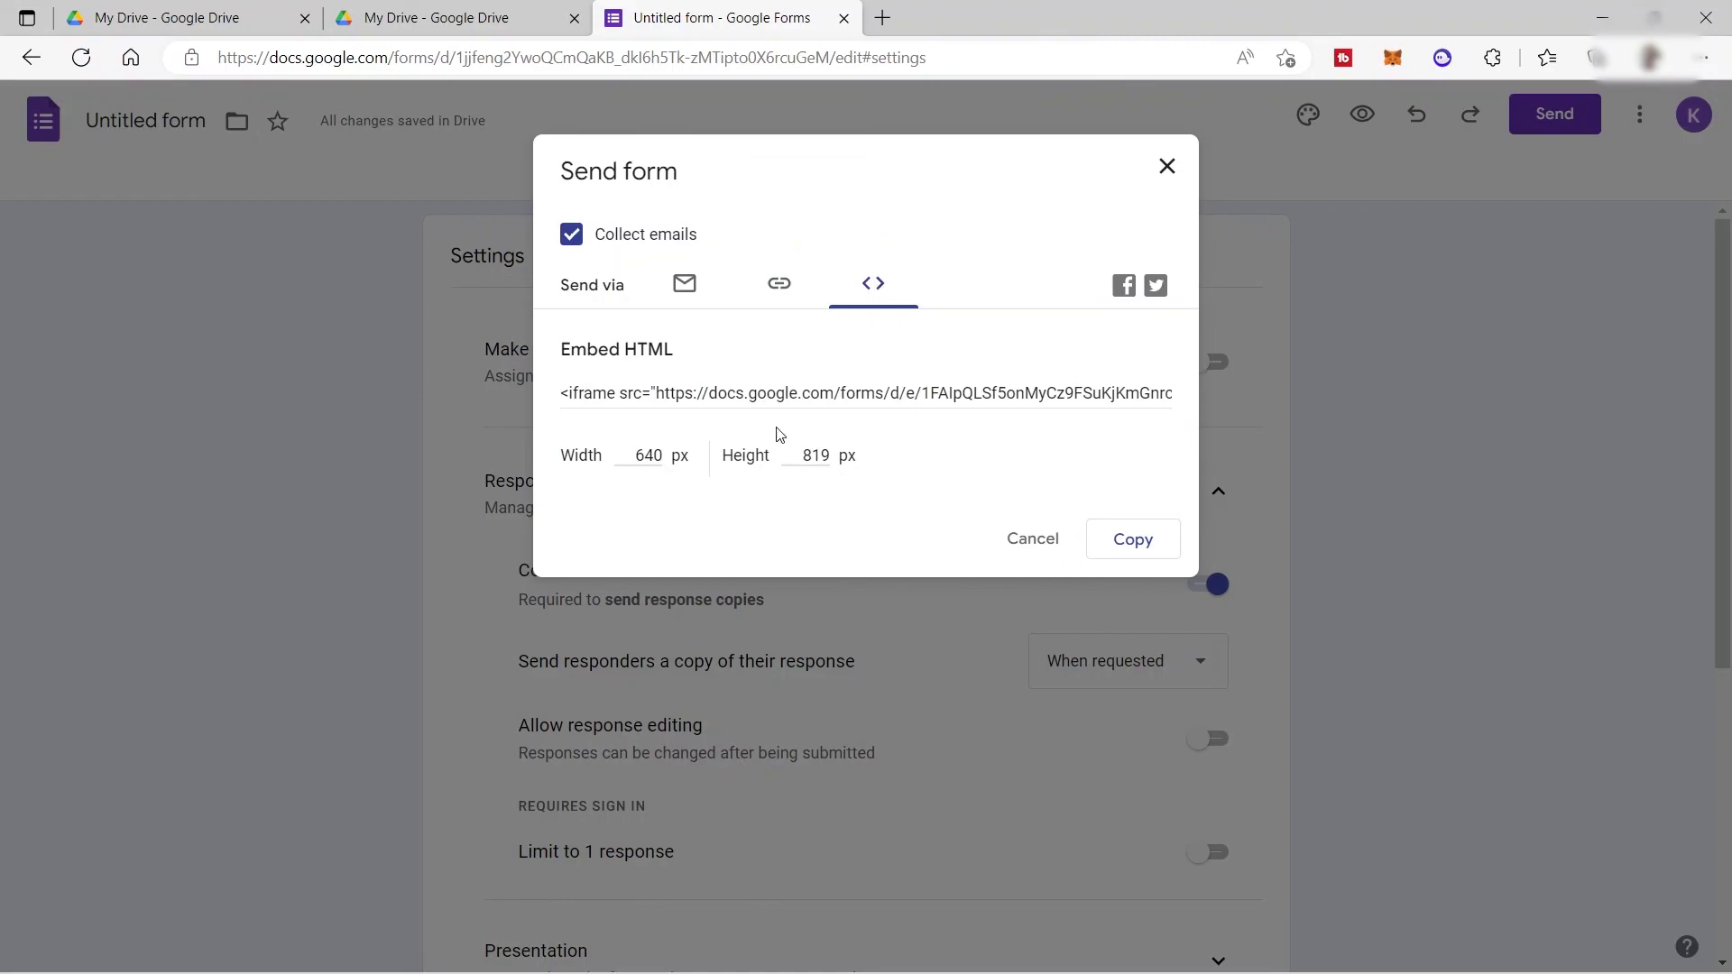
click(587, 389)
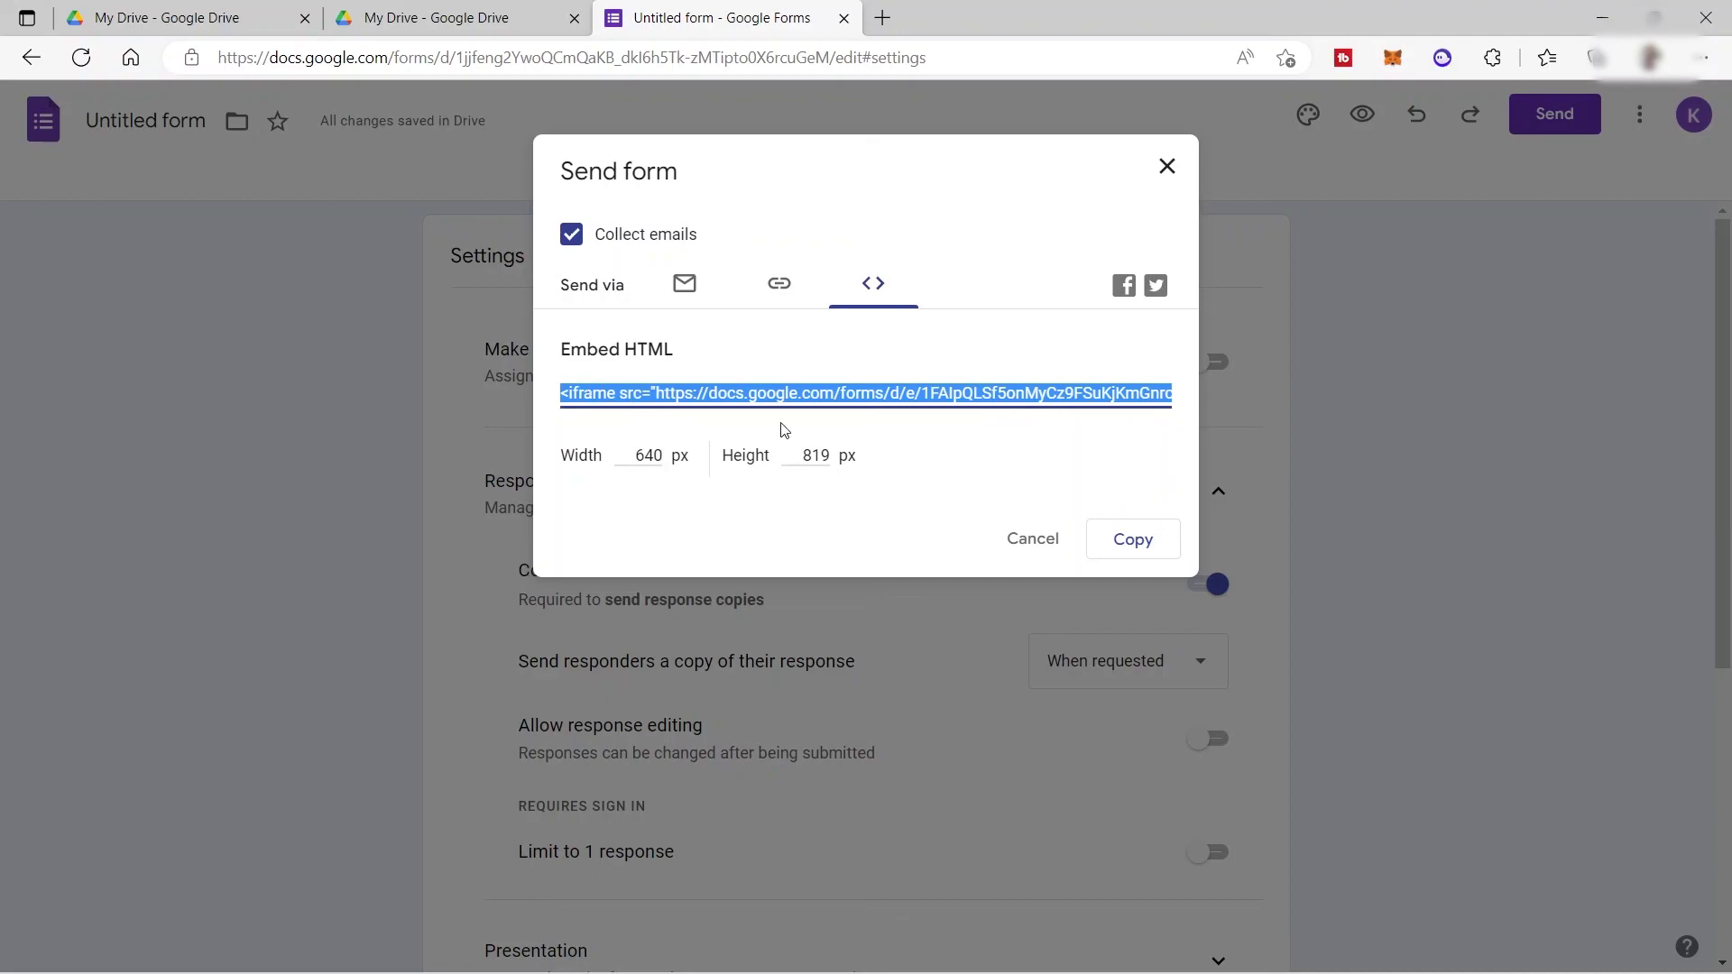
click(1411, 240)
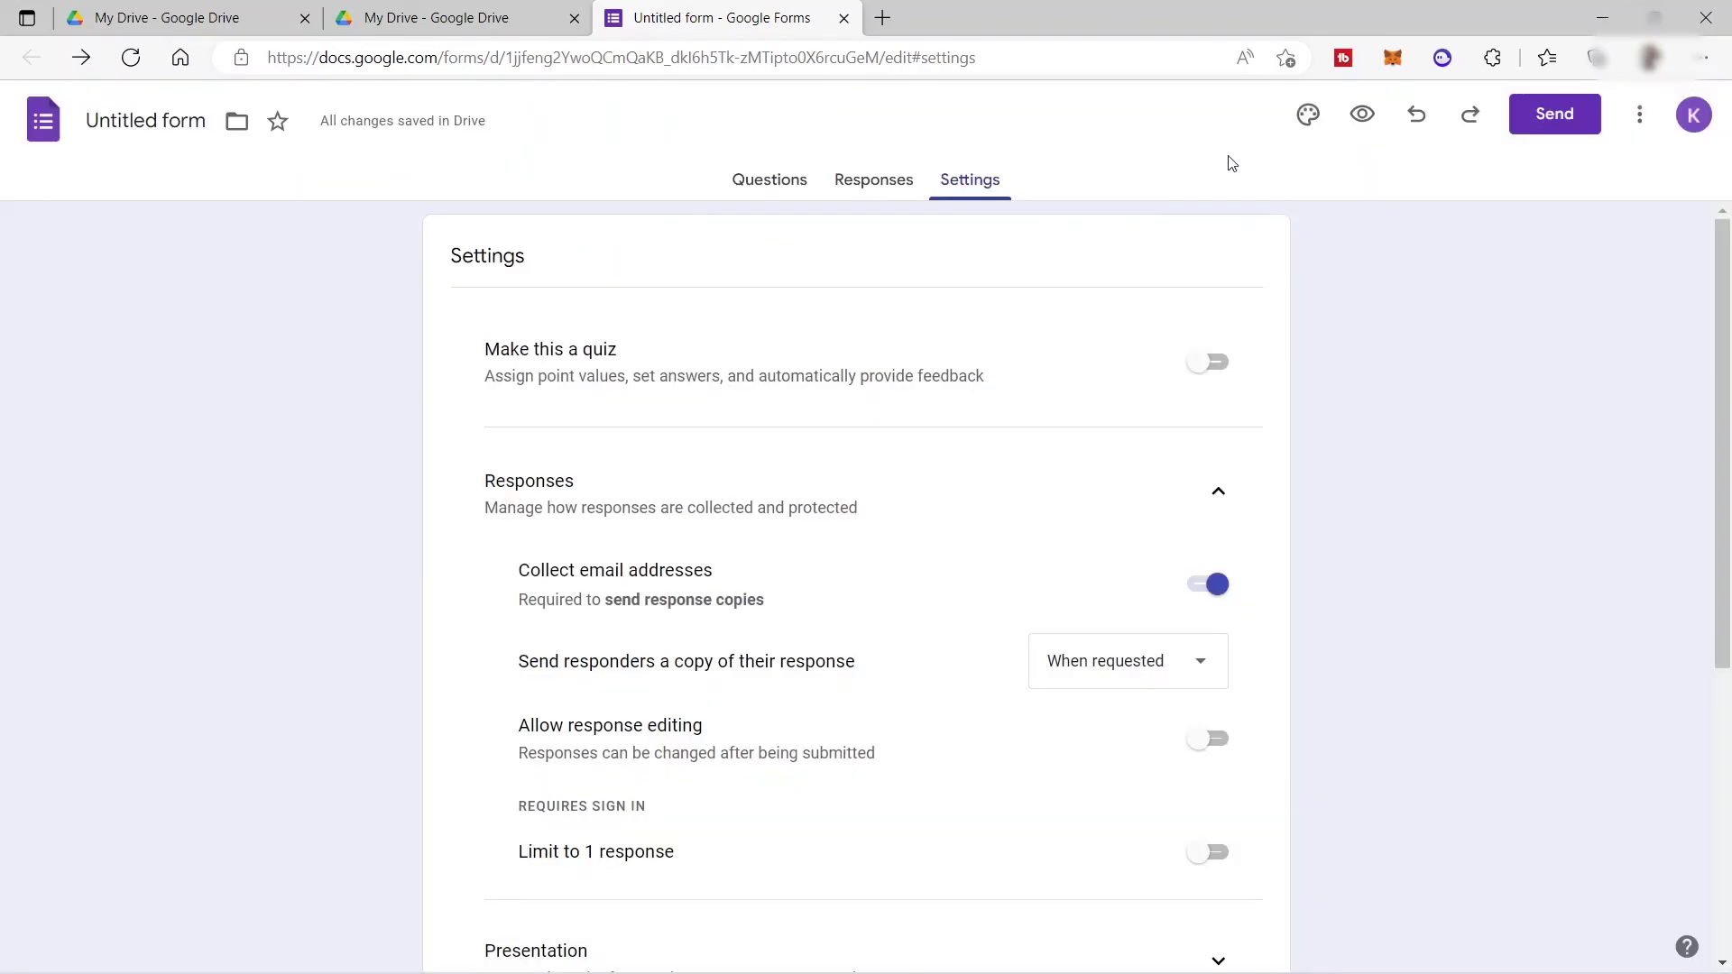
- Open the view of the form's collected responses
click(887, 189)
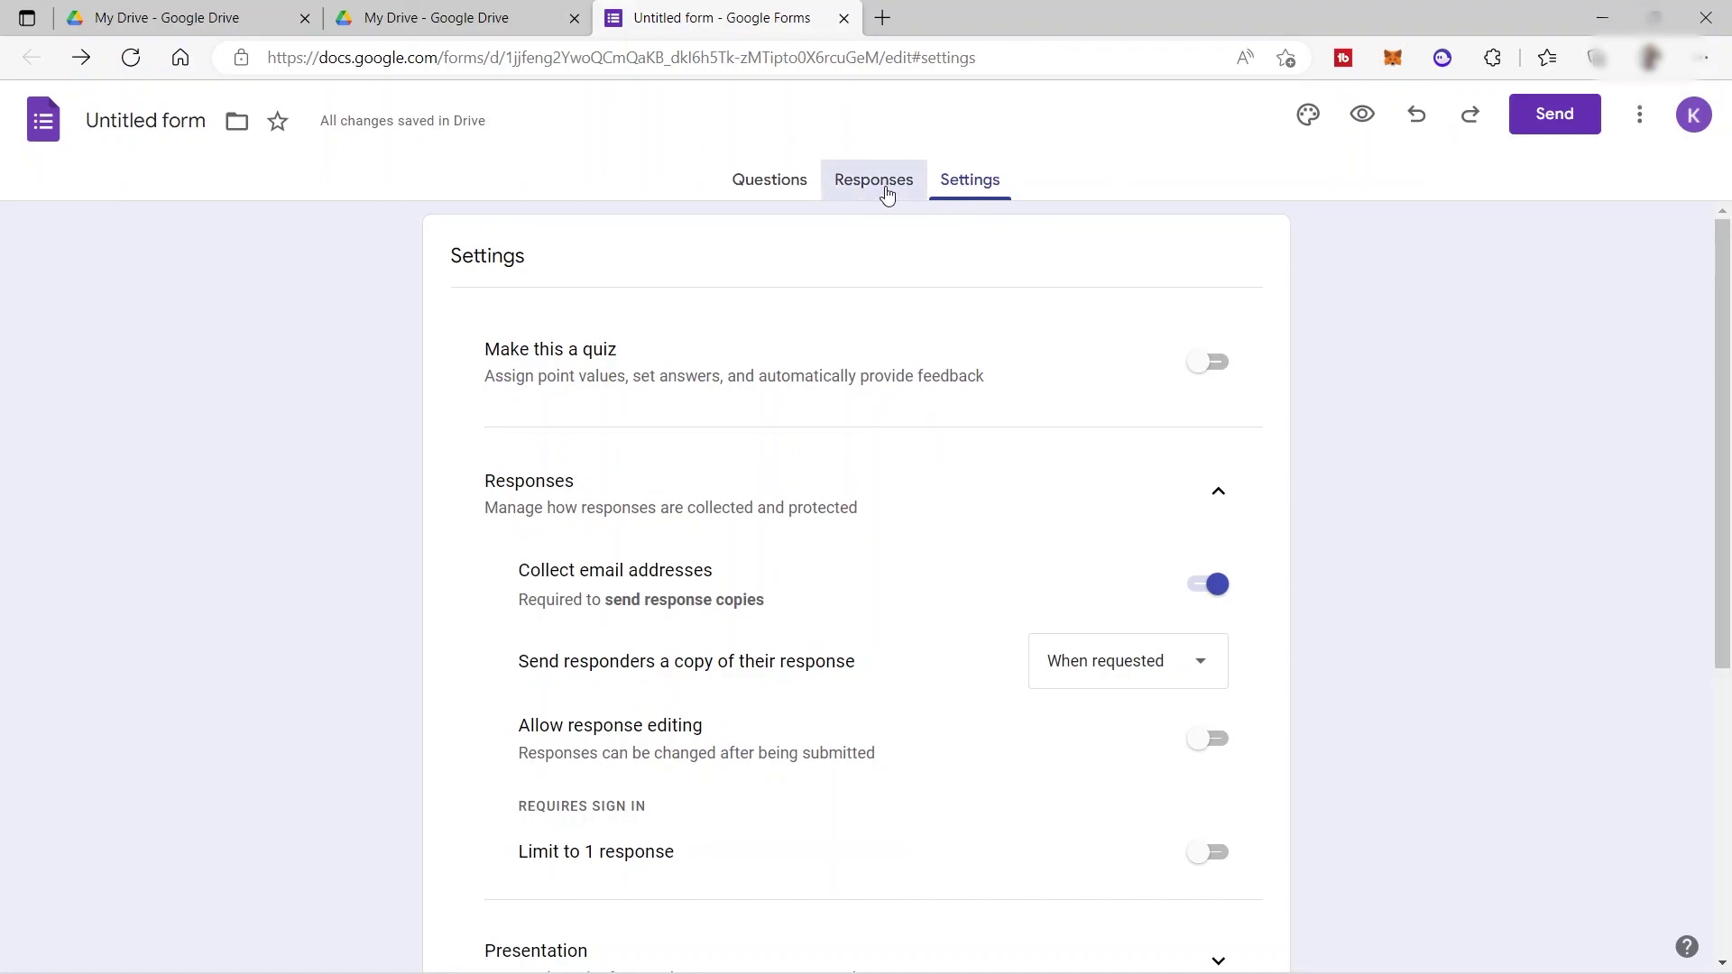